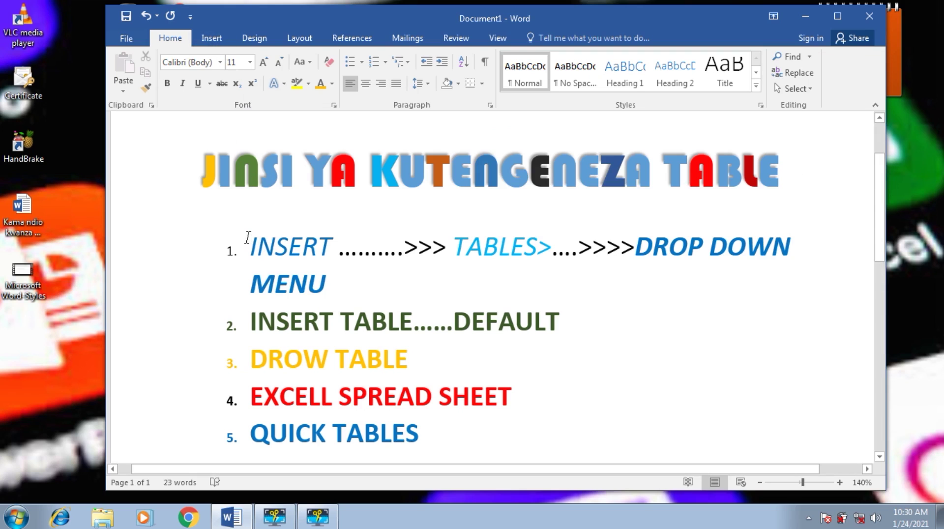
Highlight INSERT, TABLES> and the title line in the document's instruction list.
left_click_drag(250, 246, 330, 253)
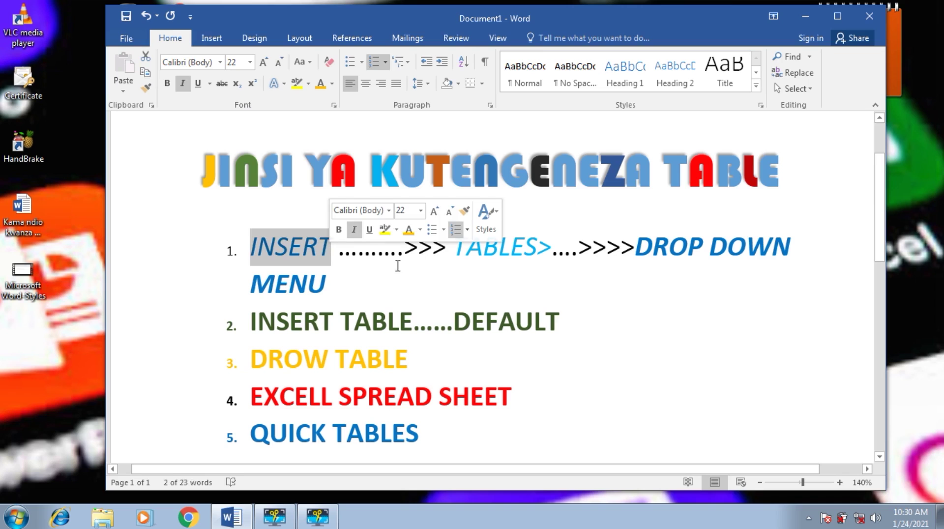
left_click(466, 269)
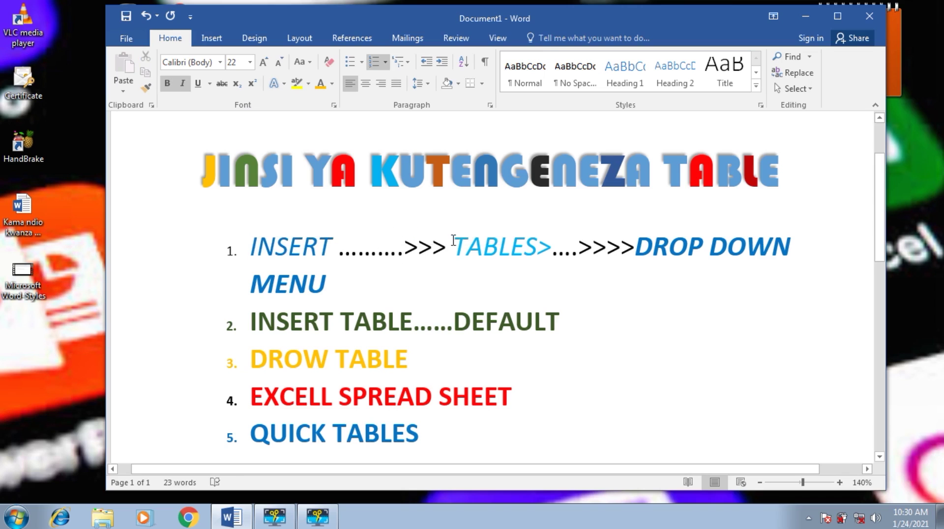
left_click_drag(453, 239, 552, 250)
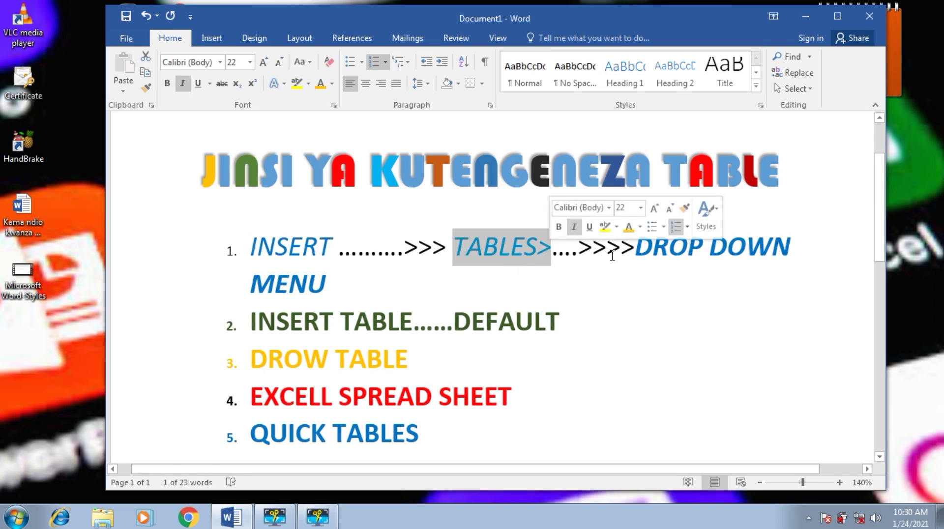
left_click(641, 264)
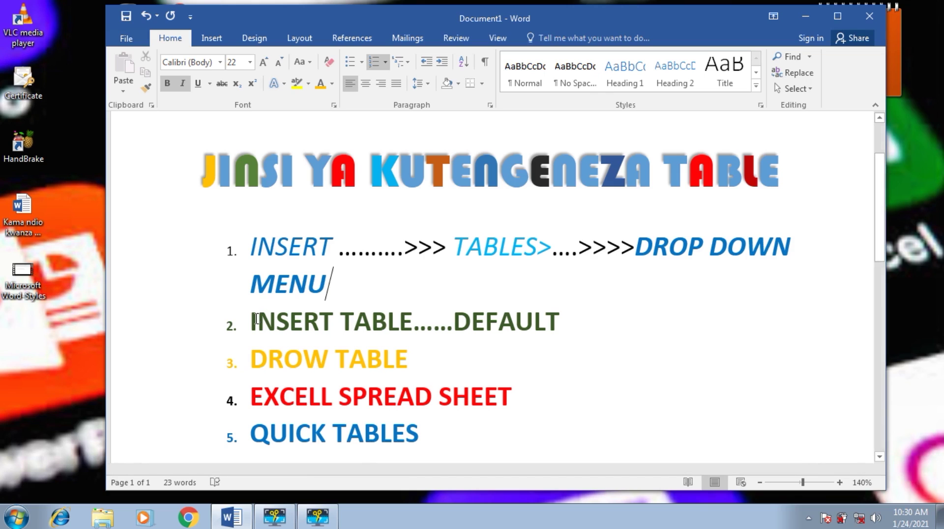
left_click_drag(412, 358, 279, 358)
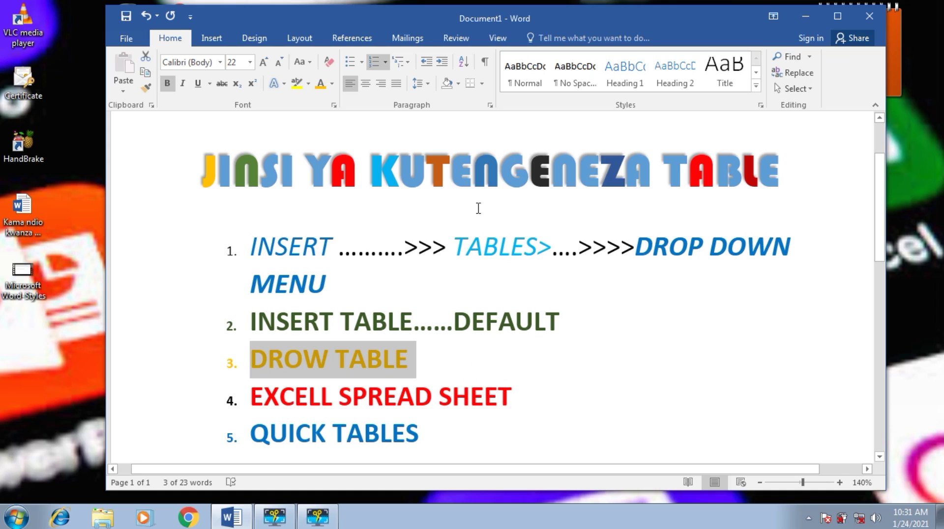
left_click(432, 190)
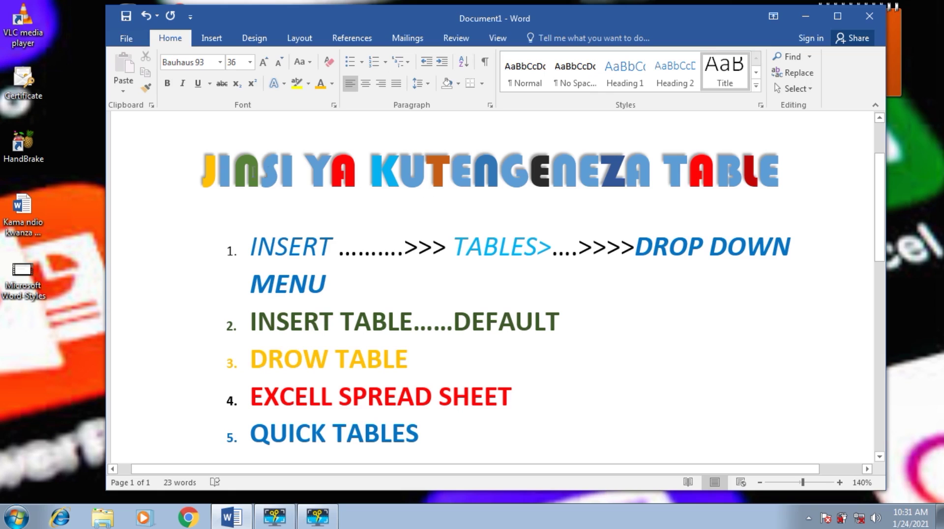
left_click_drag(209, 160, 829, 187)
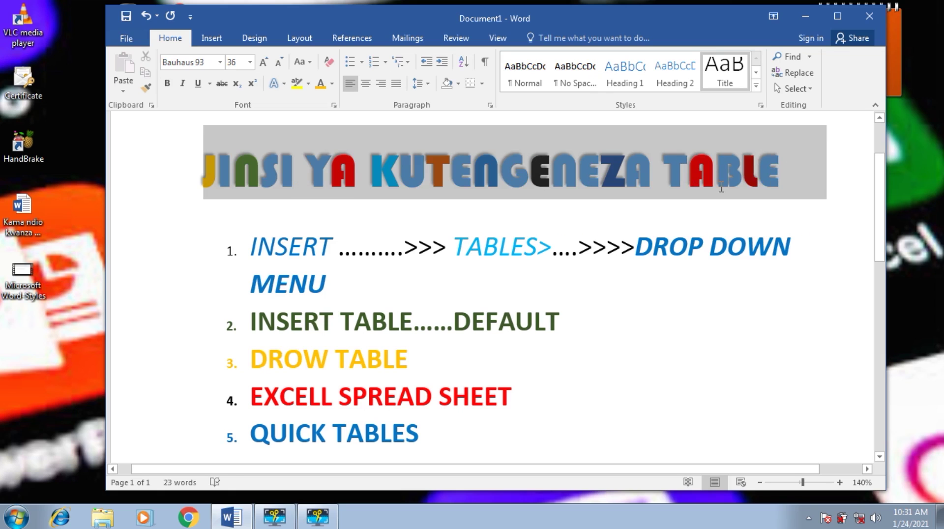
left_click(559, 213)
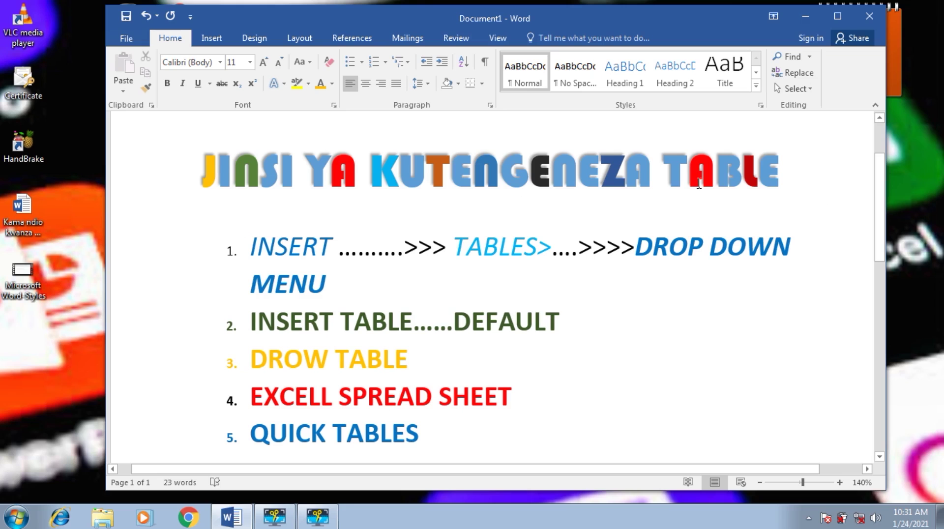
left_click_drag(882, 217, 881, 186)
scroll(882, 186, "down", 2)
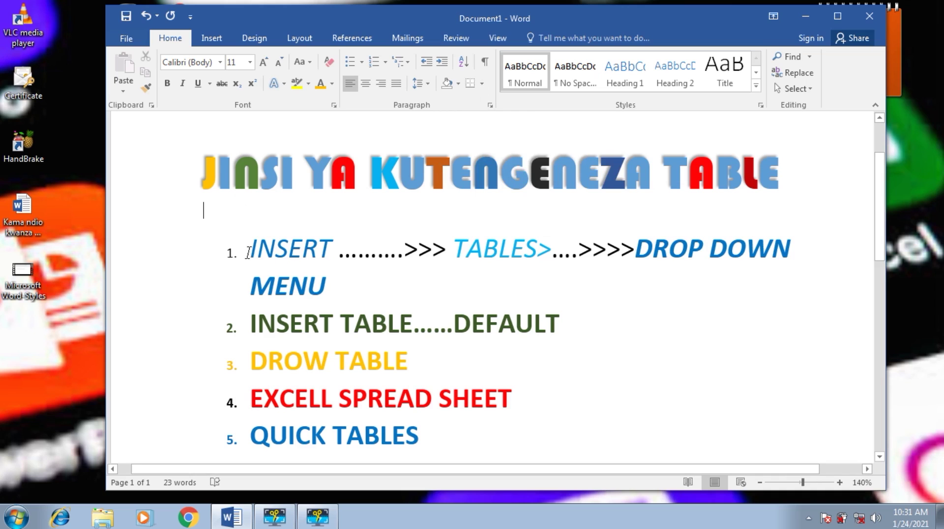
Following the first list item's INSERT > TABLES steps, drop down the Insert tab's Table menu.
left_click_drag(248, 252, 318, 253)
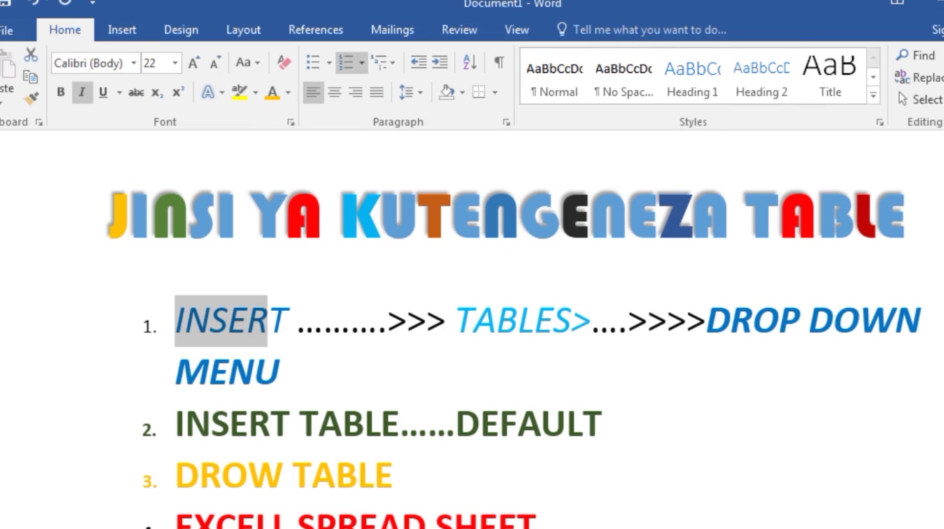
left_click(114, 37)
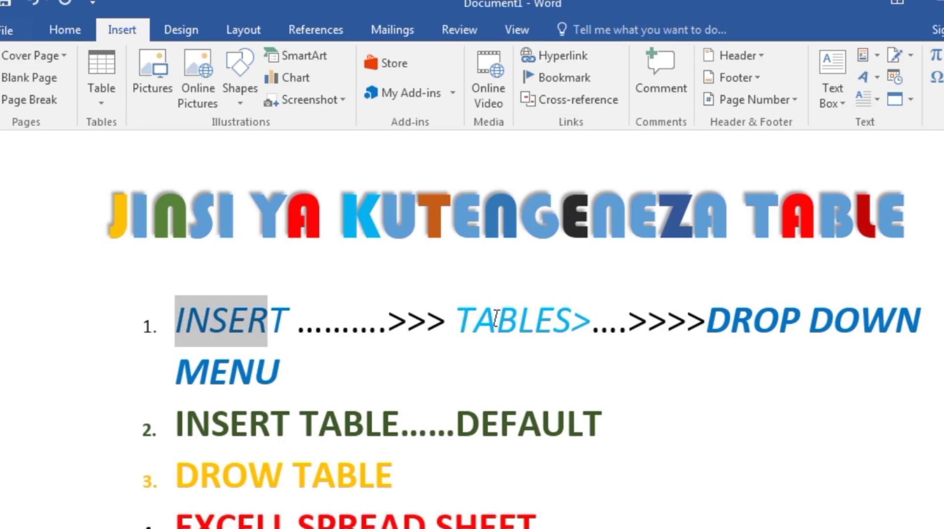
left_click_drag(497, 320, 587, 329)
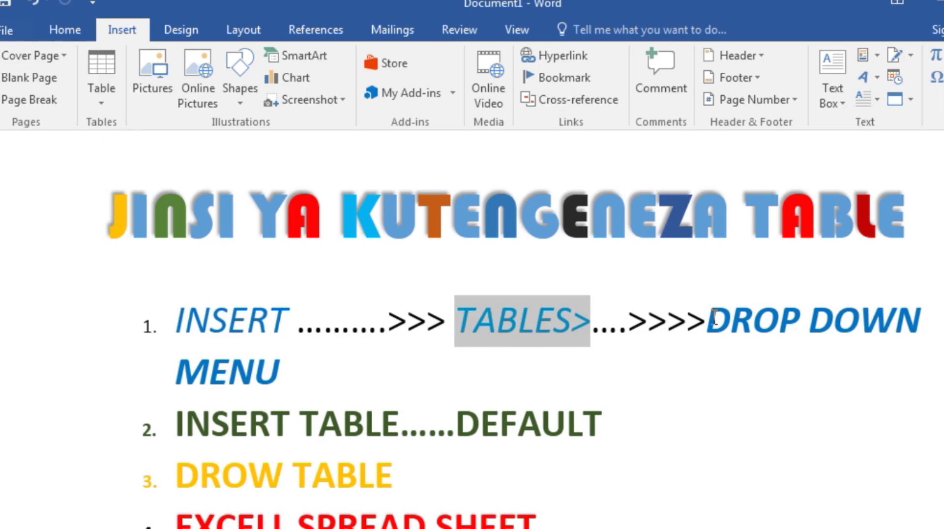
left_click_drag(714, 317, 733, 317)
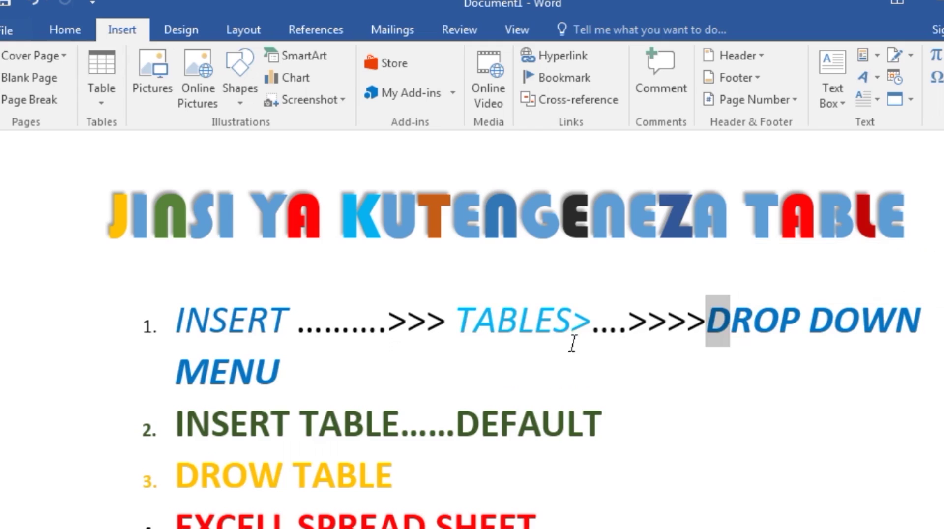
left_click(97, 104)
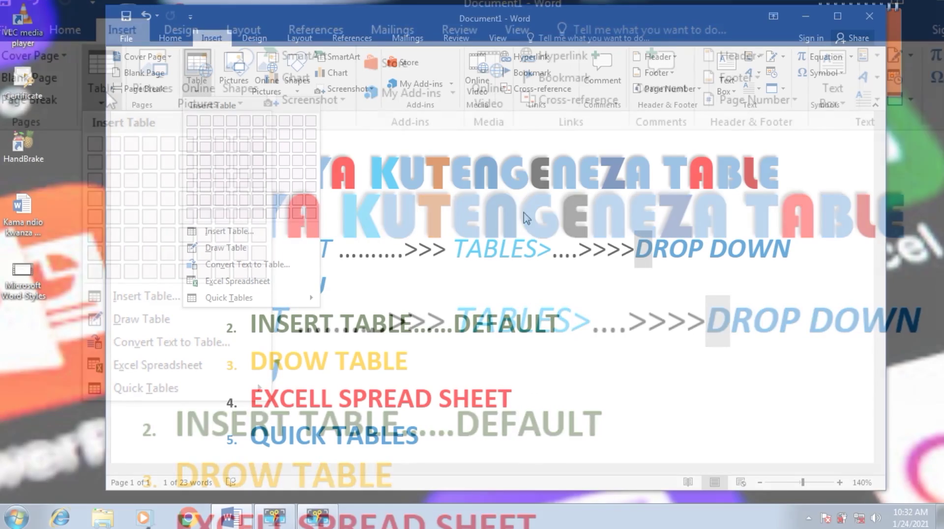
Put the cursor on the empty line below QUICK TABLES and insert a 9 by 7 table.
key("Escape")
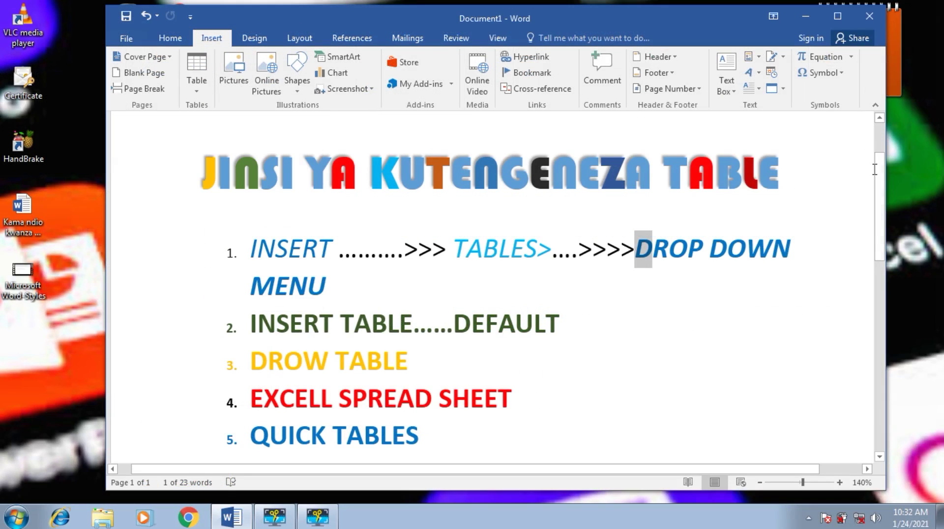
left_click_drag(884, 195, 881, 263)
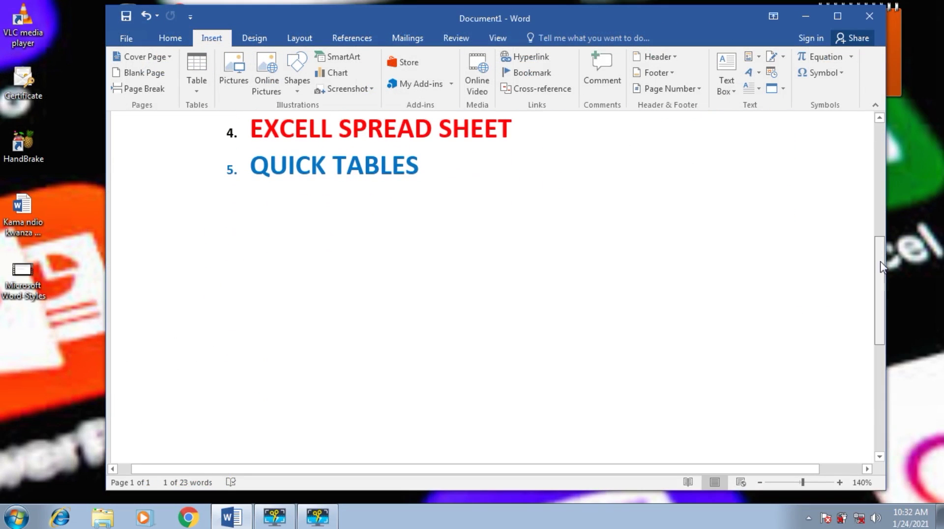
left_click(261, 234)
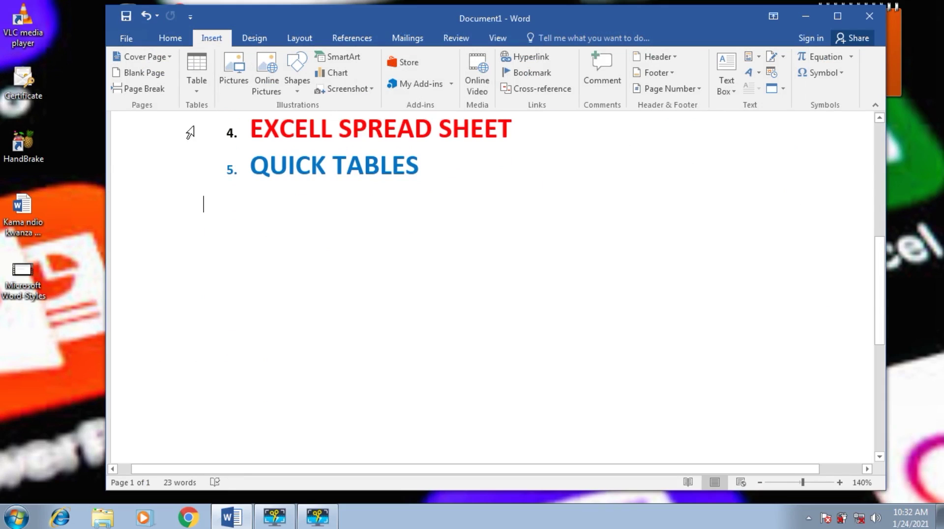
left_click(205, 99)
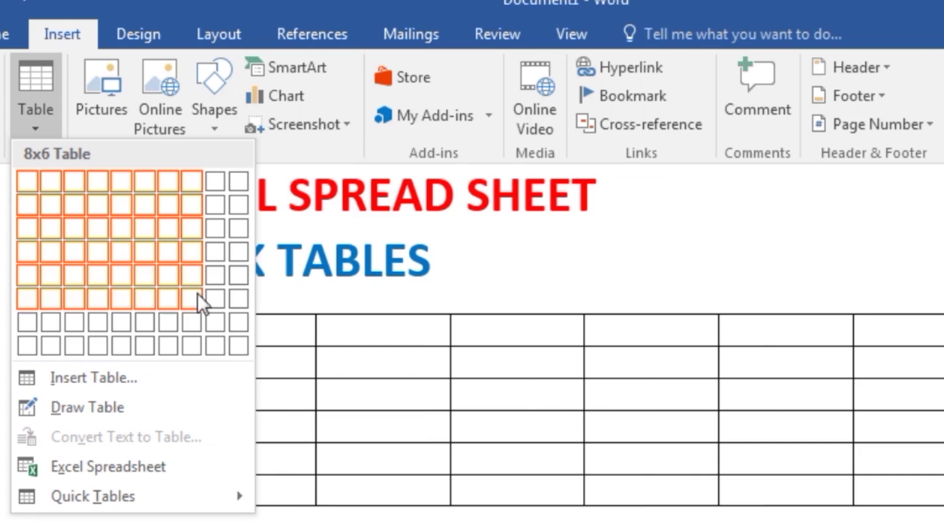
left_click(221, 333)
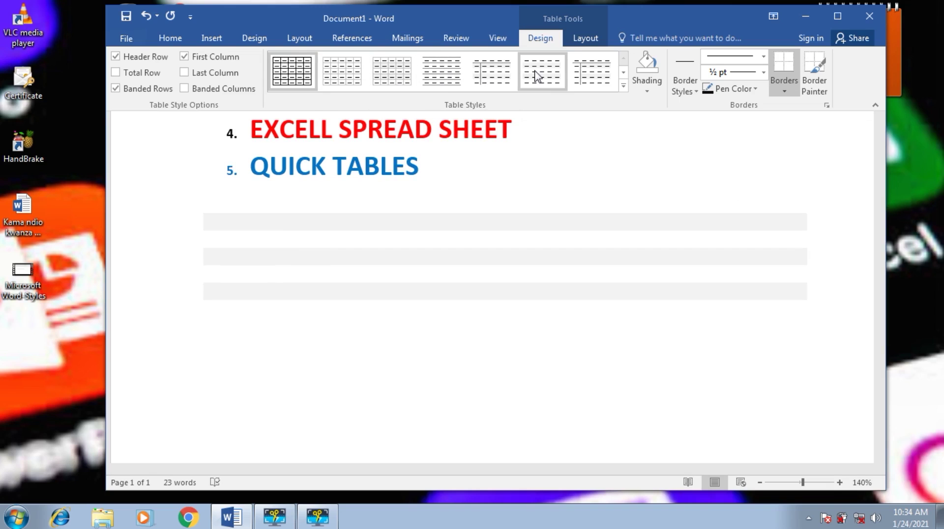
Apply the Plain Table 5 style and type 'HII NI STAIL' in the first cell.
left_click(586, 76)
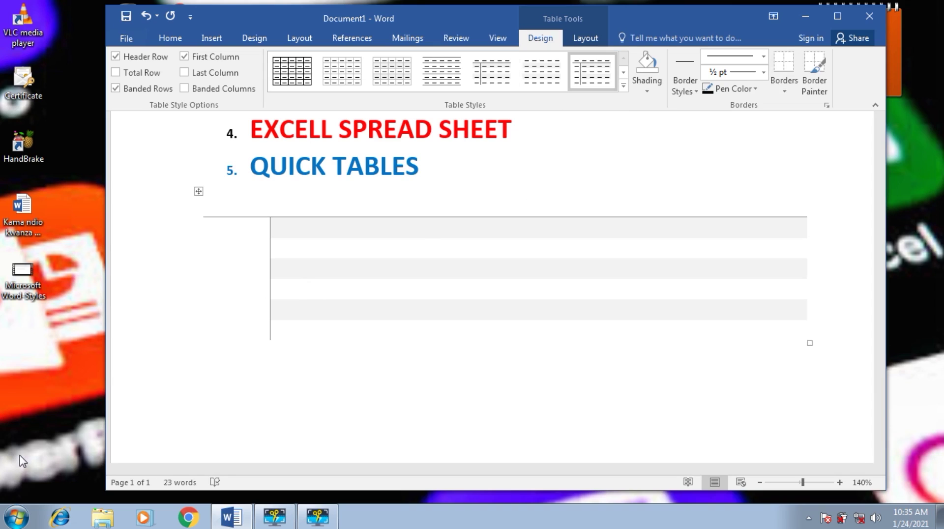
type("HII NI STAIL")
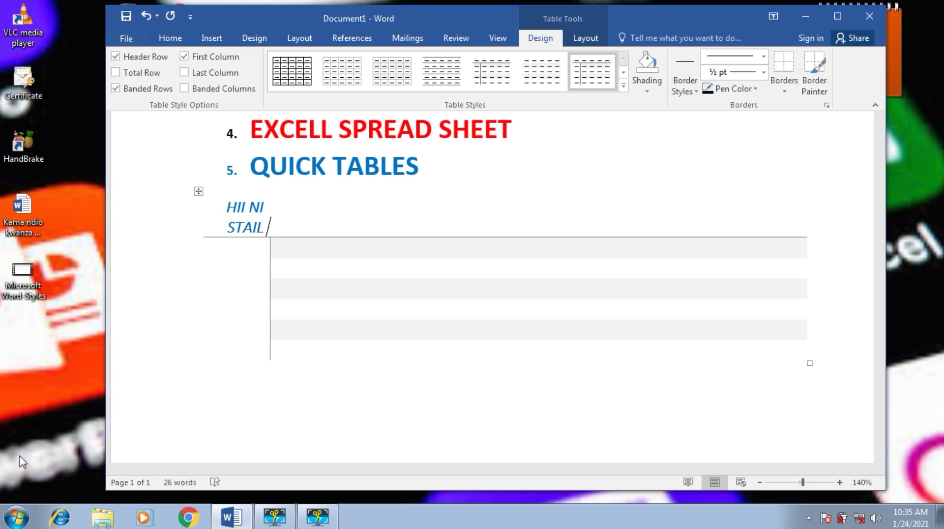
Replace the first cell's text with NUMBER and type 'HII NI S' as the second heading.
key("BackSpace")
key("BackSpace")
key("BackSpace")
key("BackSpace")
key("BackSpace")
key("BackSpace")
key("BackSpace")
key("BackSpace")
key("BackSpace")
key("BackSpace")
key("BackSpace")
key("BackSpace")
key("BackSpace")
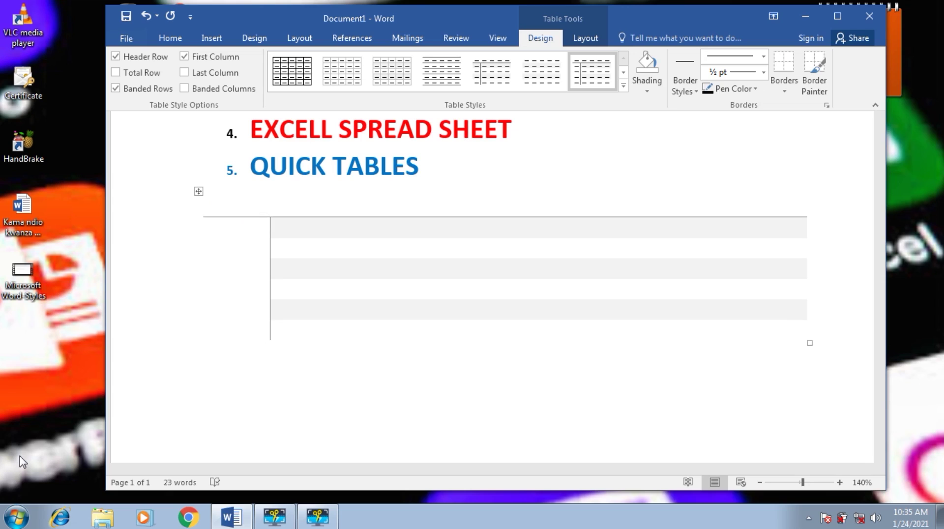
type("NUMBER")
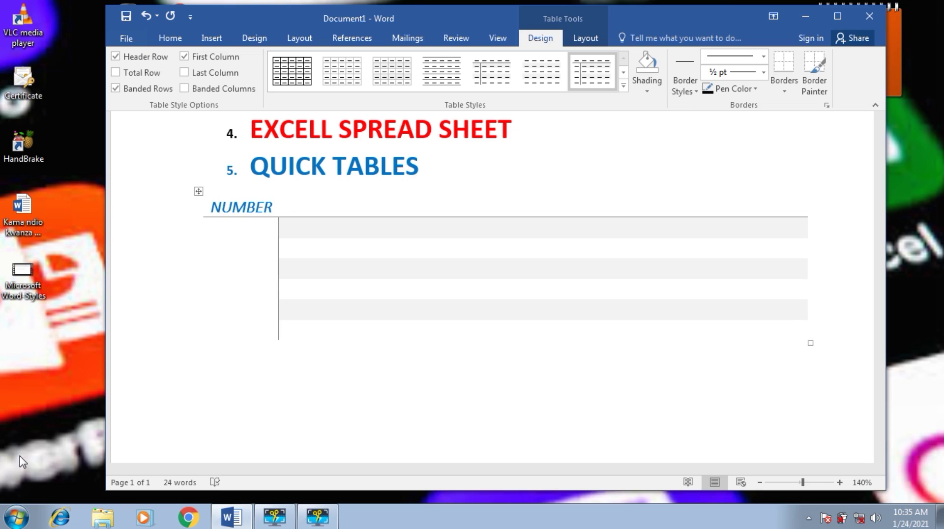
key("Tab")
type("H")
type("UU")
key("BackSpace")
key("BackSpace")
key("BackSpace")
type("HII NI STA")
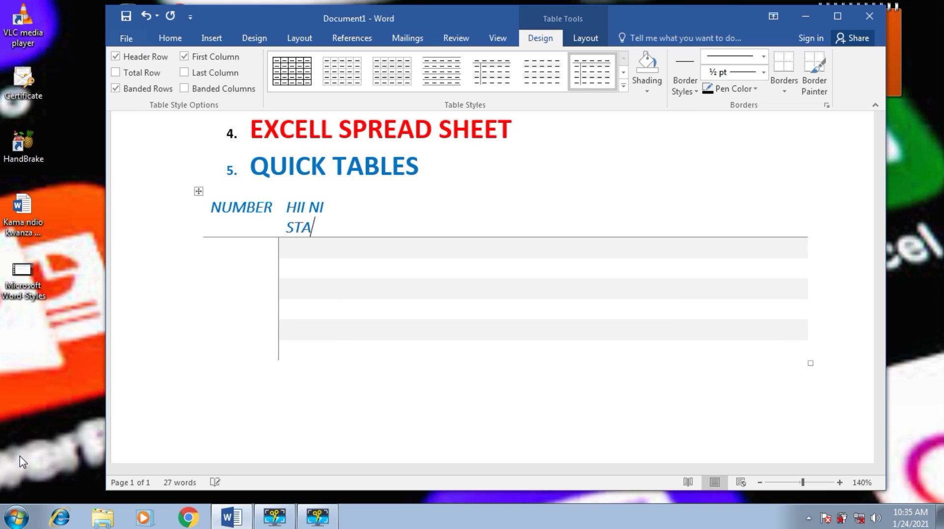
key("BackSpace")
key("BackSpace")
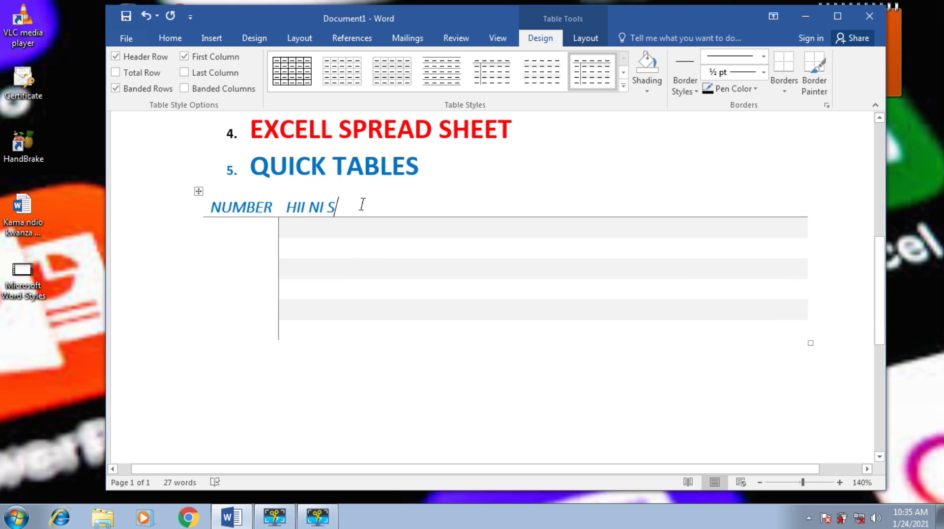
mouse_move(346, 190)
mouse_move(478, 192)
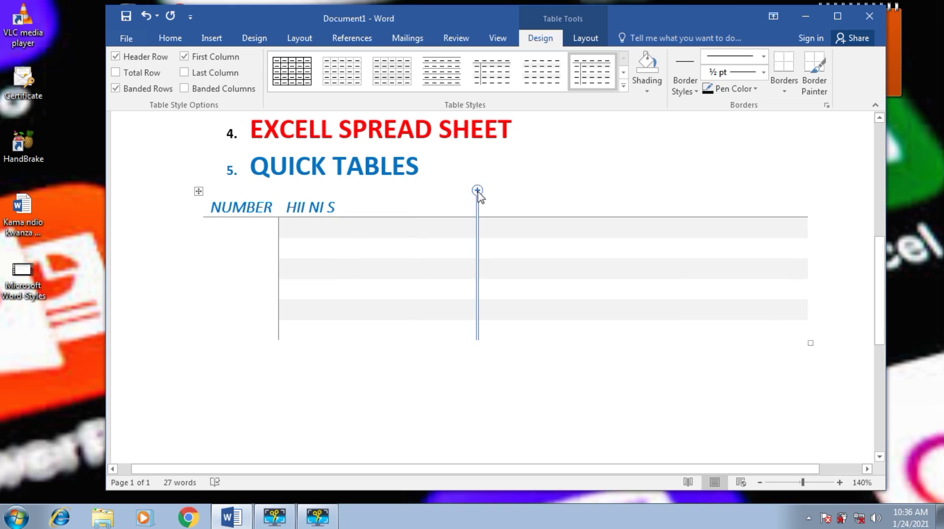
Replace 'HII NI S' with headings J TATU, J NNE, J TANO, ALHAMIS, IJUMAA, J MOS, J PILI.
left_click_drag(337, 205, 300, 211)
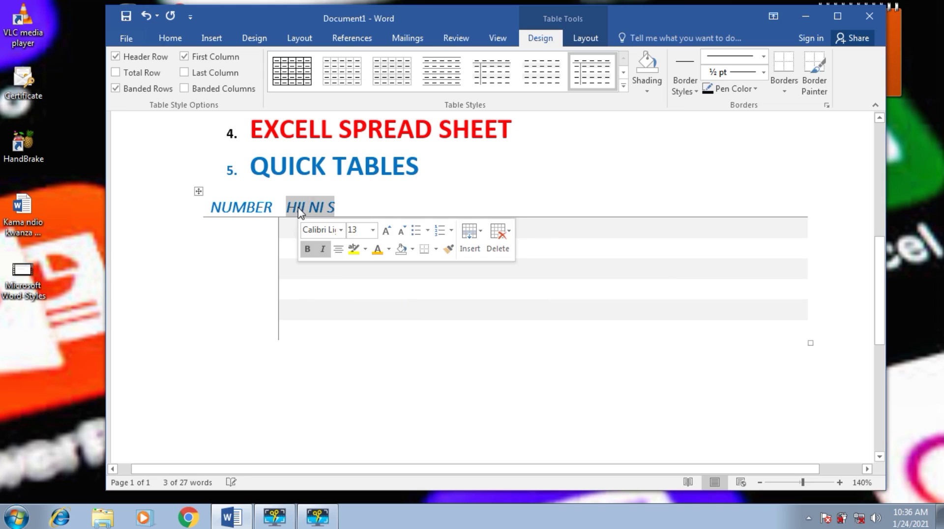
key("Delete")
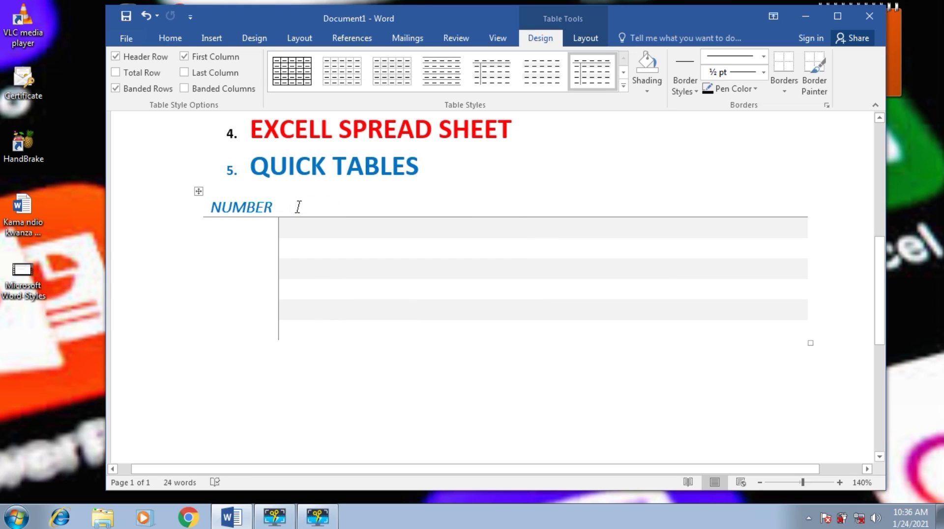
type("J")
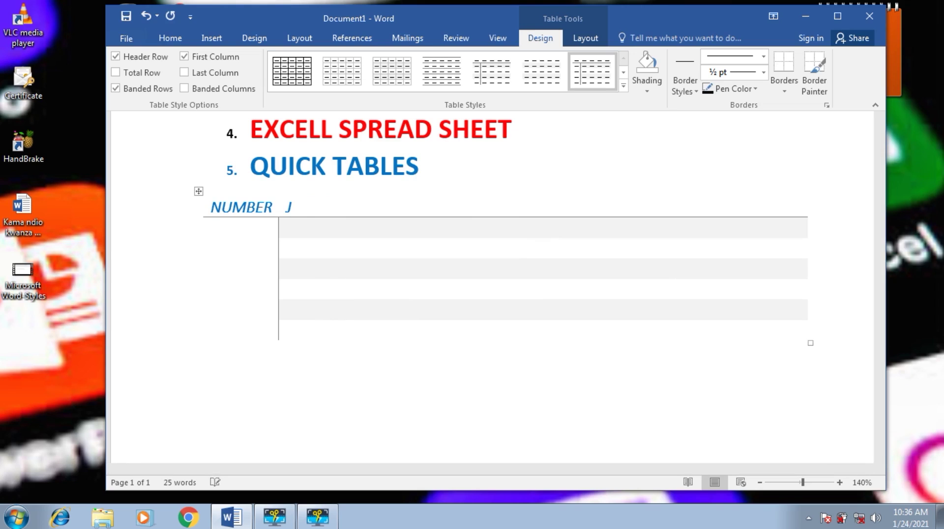
type(" TATU    JUM")
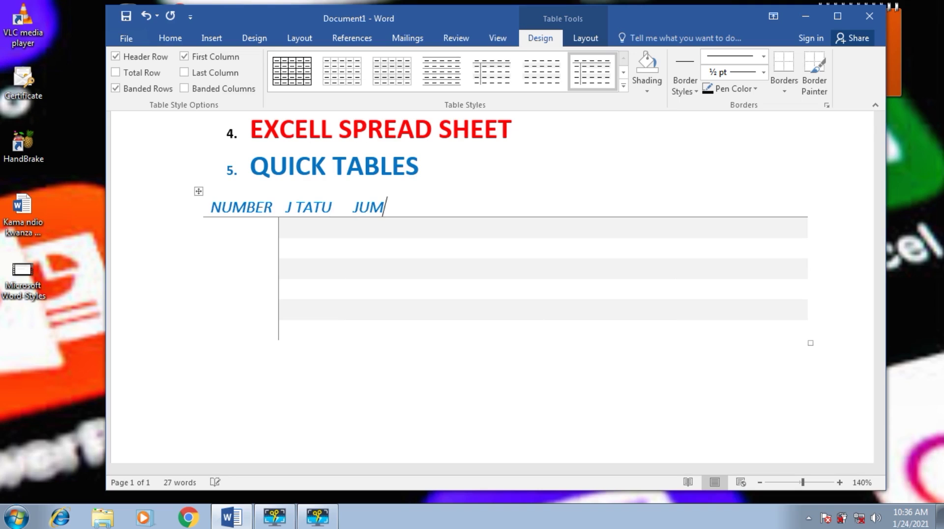
key("BackSpace")
key("BackSpace")
type("NNE")
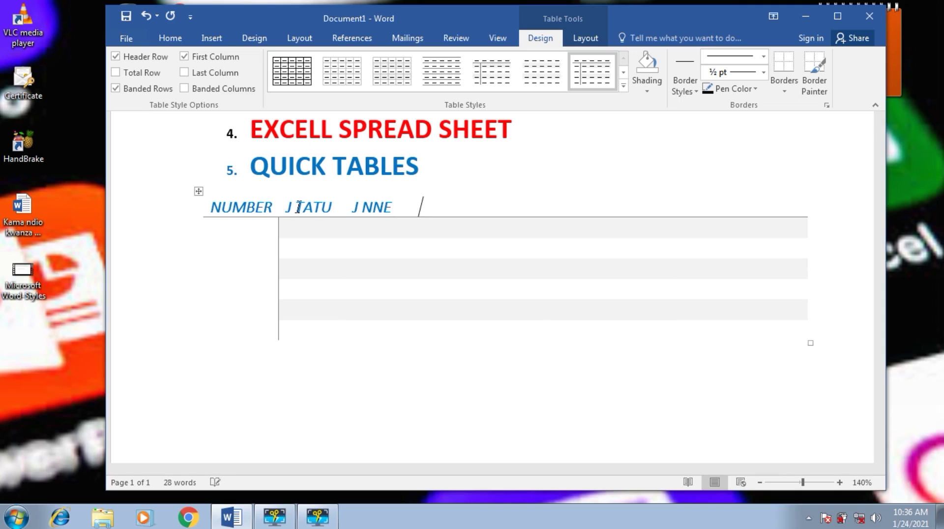
type("     J TANO")
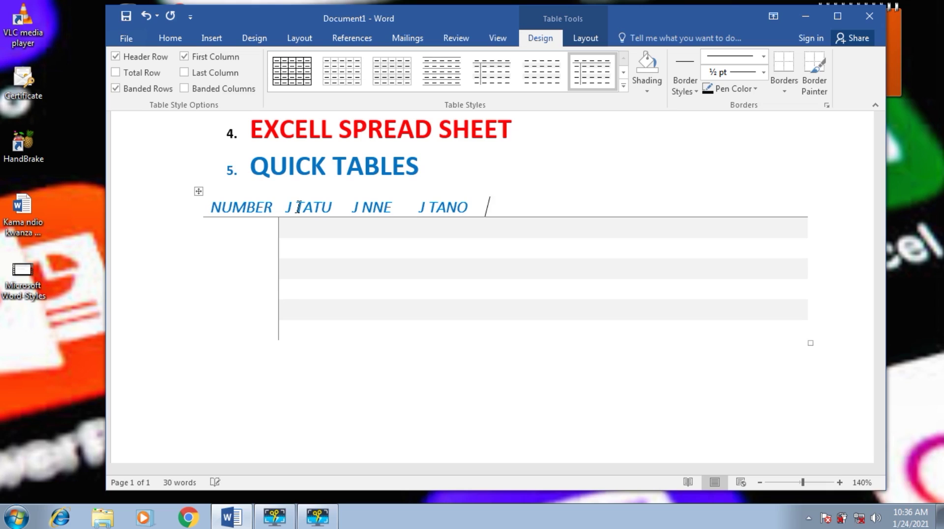
type("J")
type("AL")
type("HAMIS")
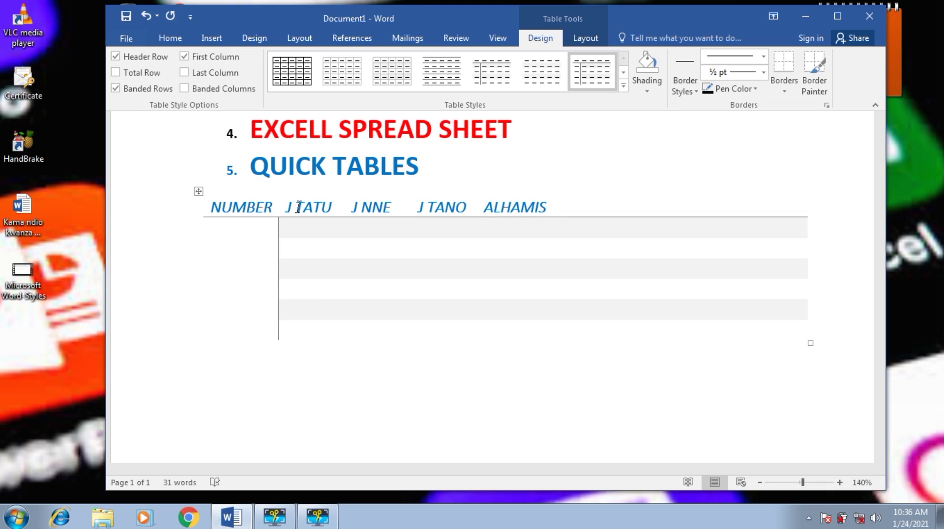
type("  IJU")
key("BackSpace")
type("UMAA")
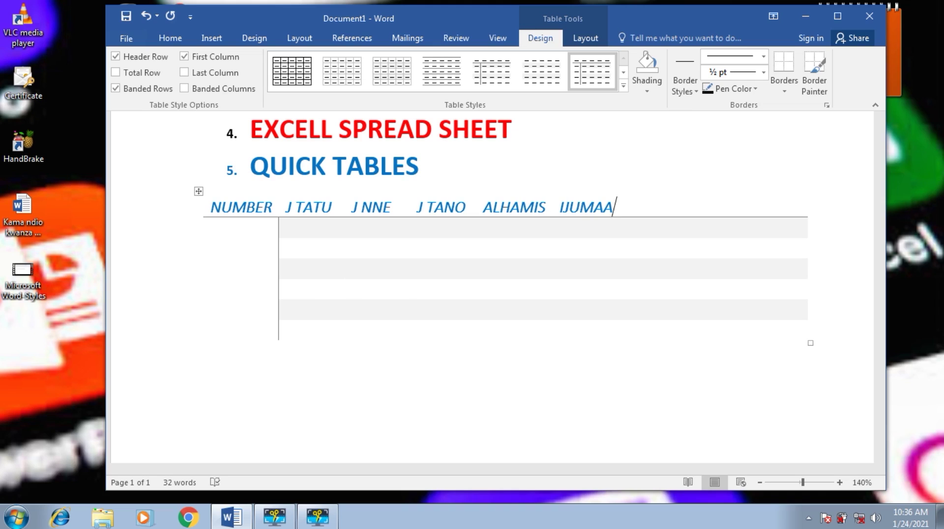
type("   J MOS")
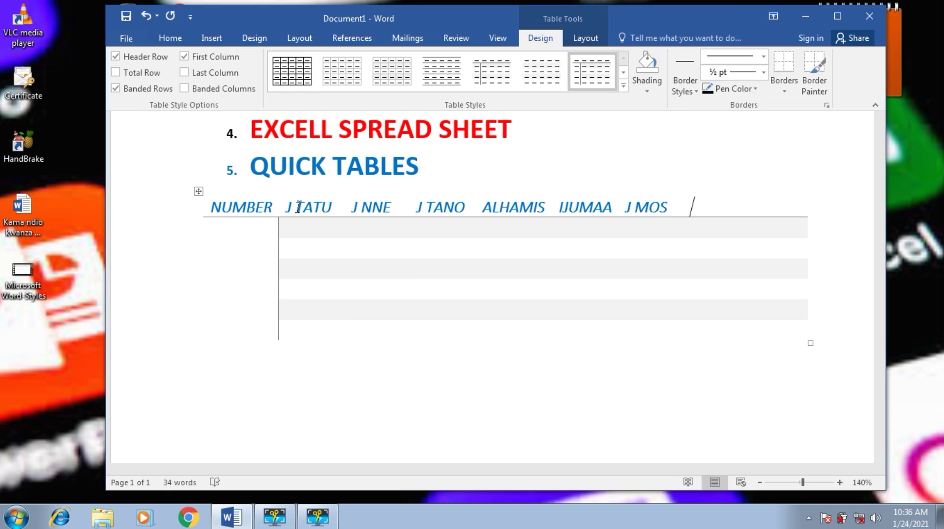
type("     J PILI")
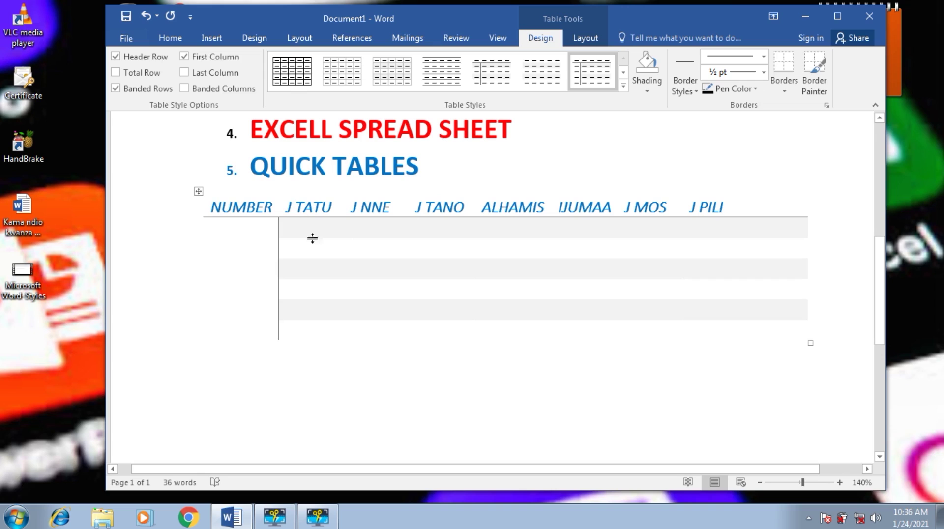
mouse_move(344, 194)
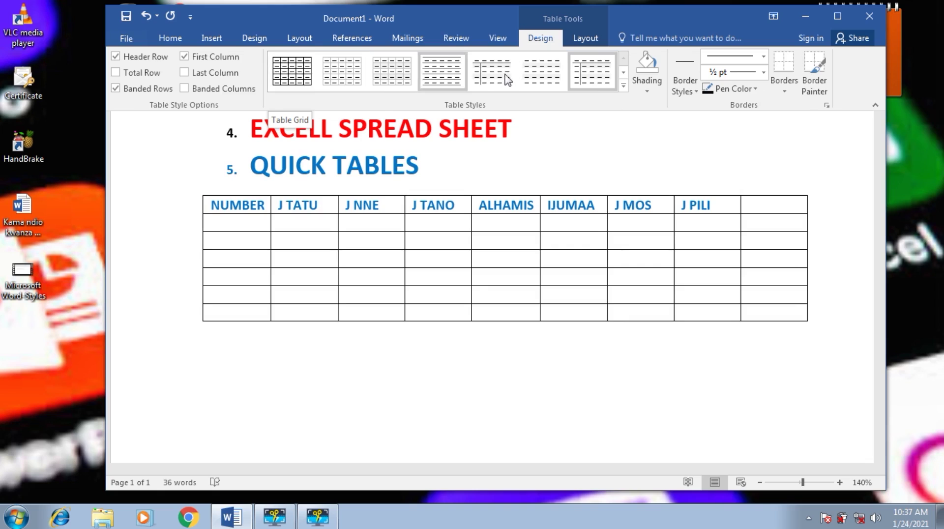
Apply the Table Grid style, then browse the full Table Styles gallery.
left_click(295, 71)
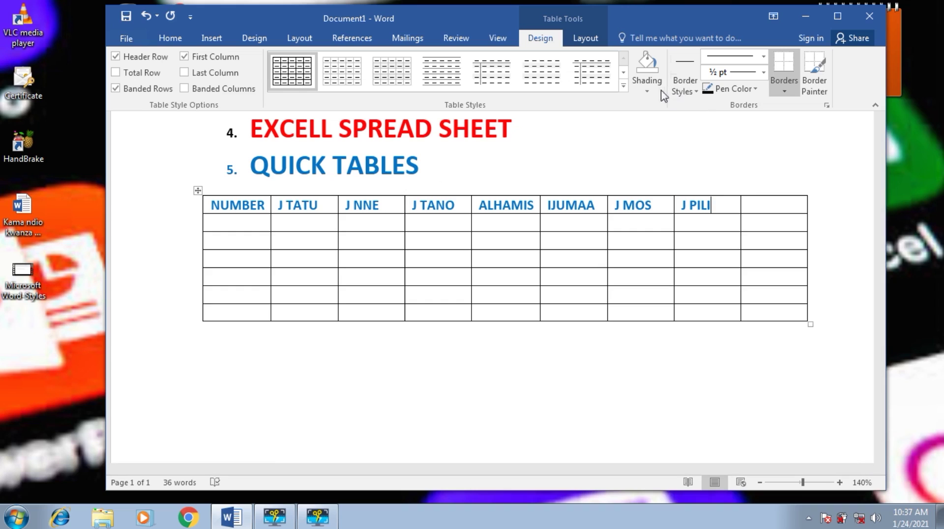
left_click(624, 88)
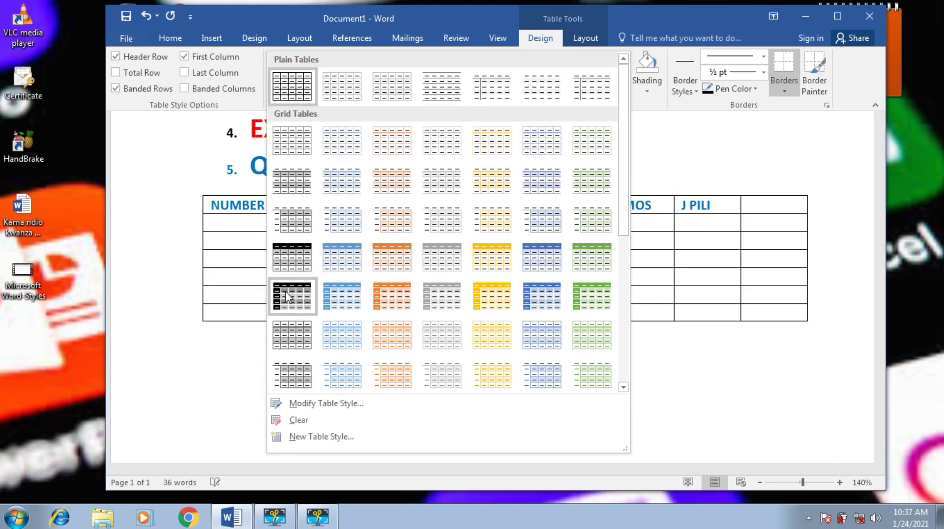
key("Escape")
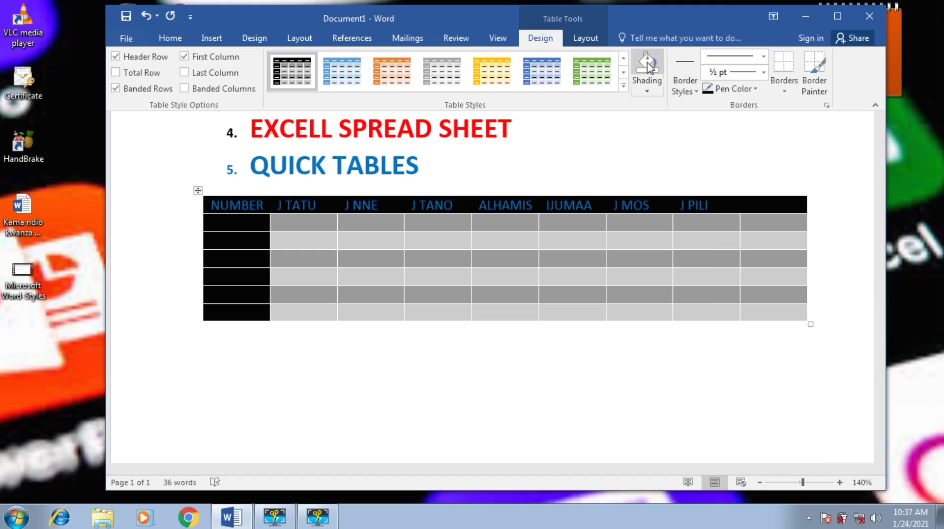
Try an orange list table style, then switch to the dark banded-row grid table style.
left_click(623, 87)
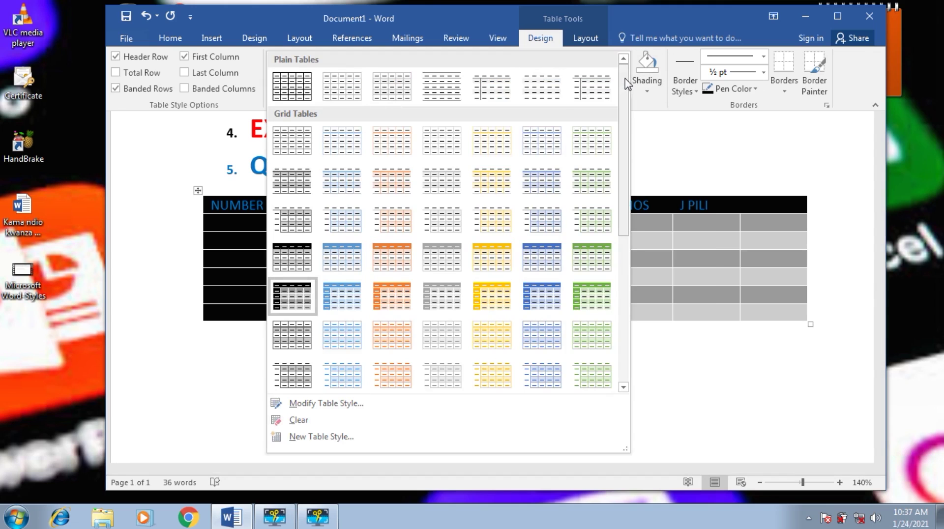
left_click_drag(624, 175, 628, 354)
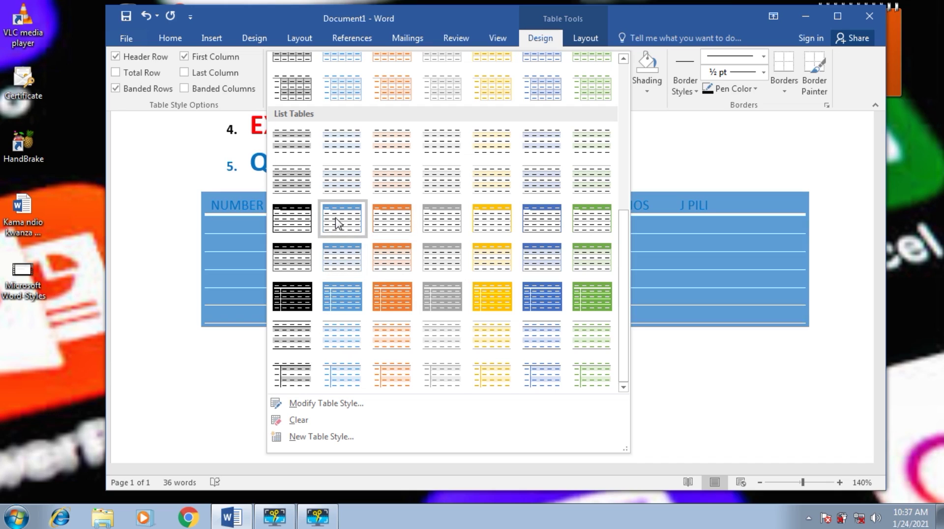
left_click(392, 217)
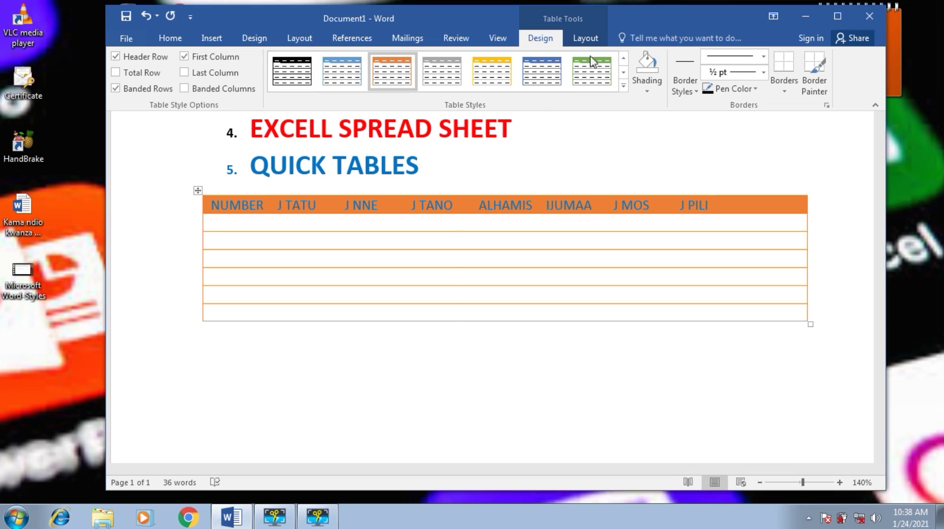
left_click(623, 86)
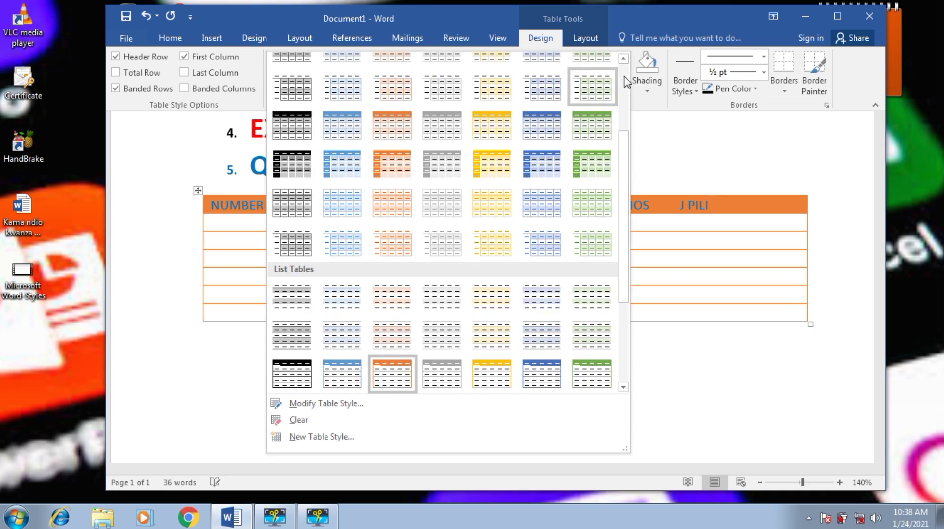
left_click(624, 59)
left_click(624, 59)
left_click(624, 59)
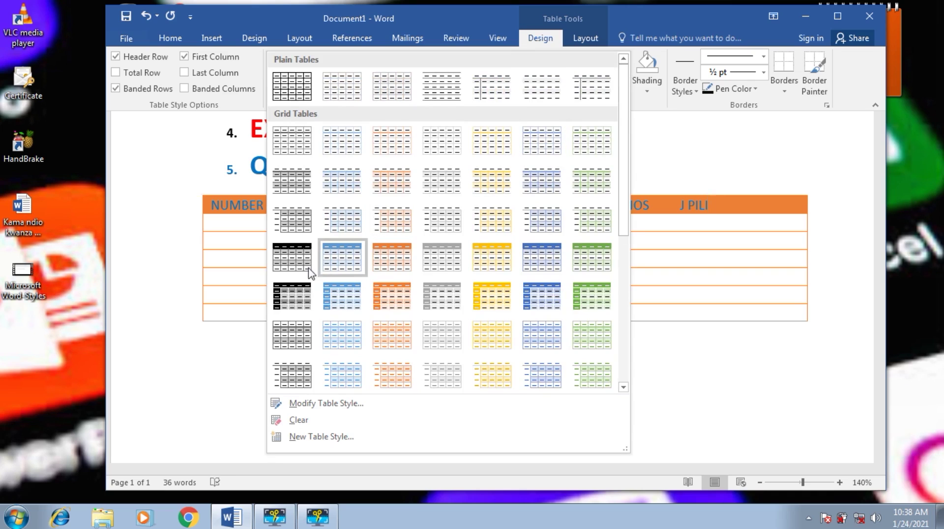
left_click(293, 258)
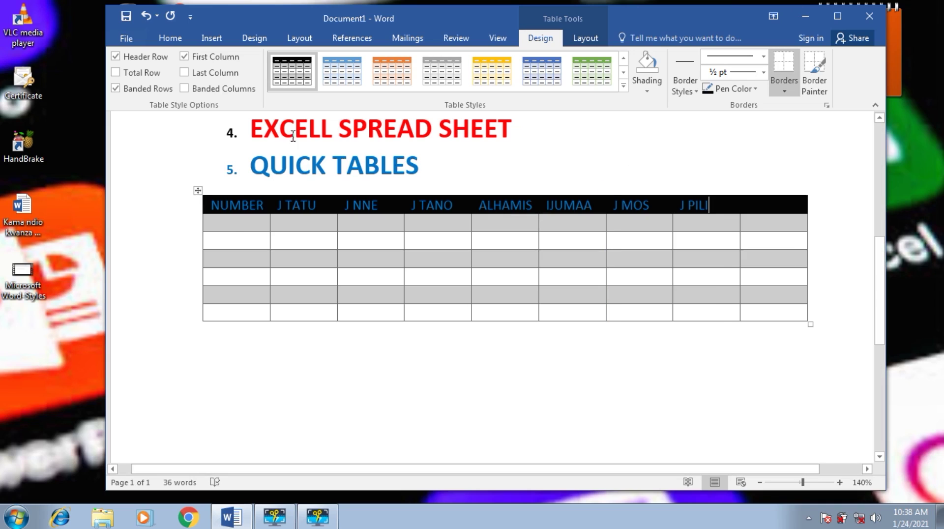
Select the header row and set its font colour to White from the mini toolbar.
right_click(270, 206)
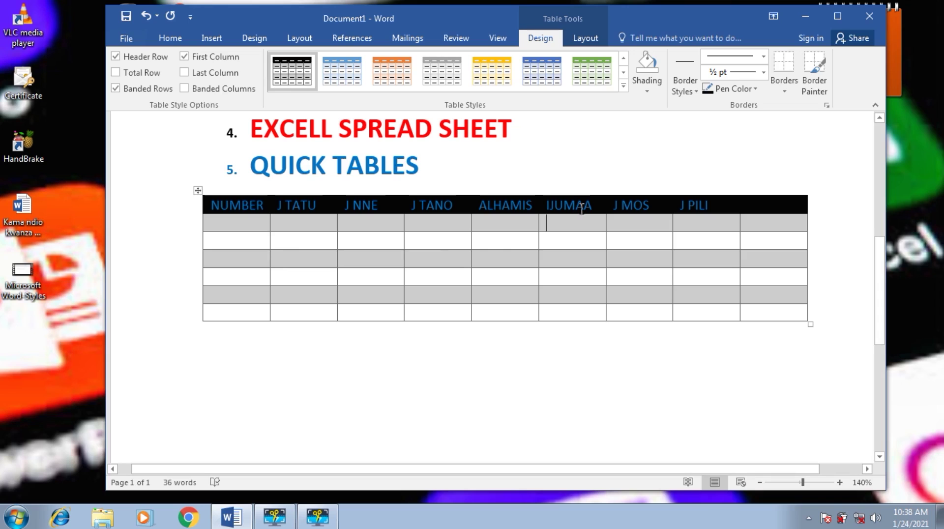
left_click(567, 197)
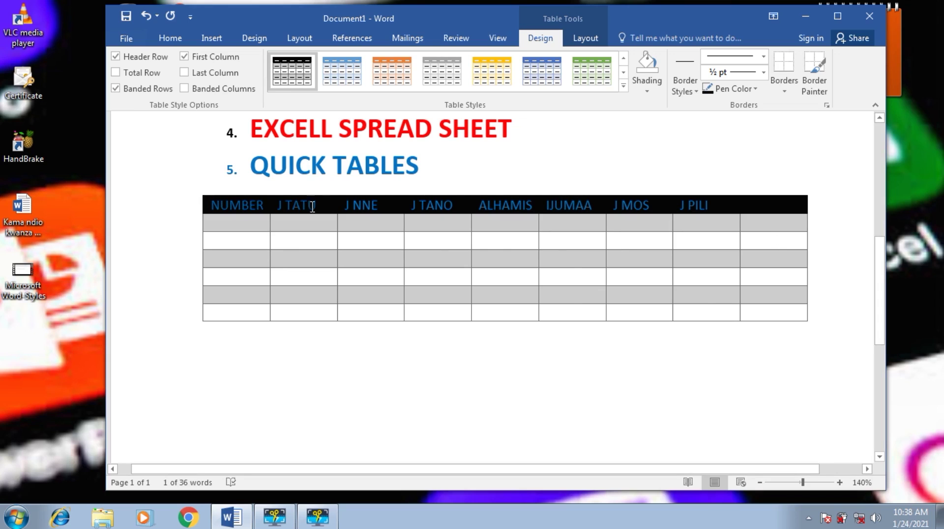
left_click_drag(441, 206, 721, 205)
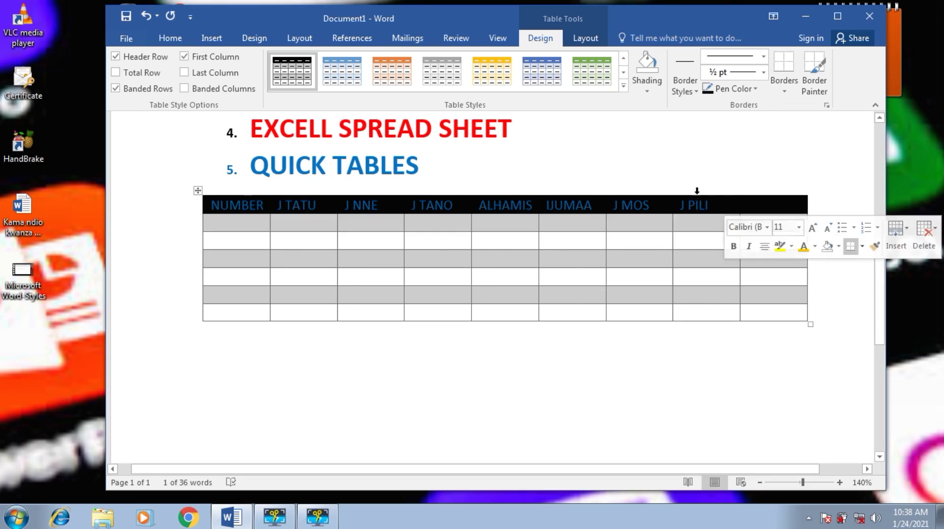
right_click(347, 200)
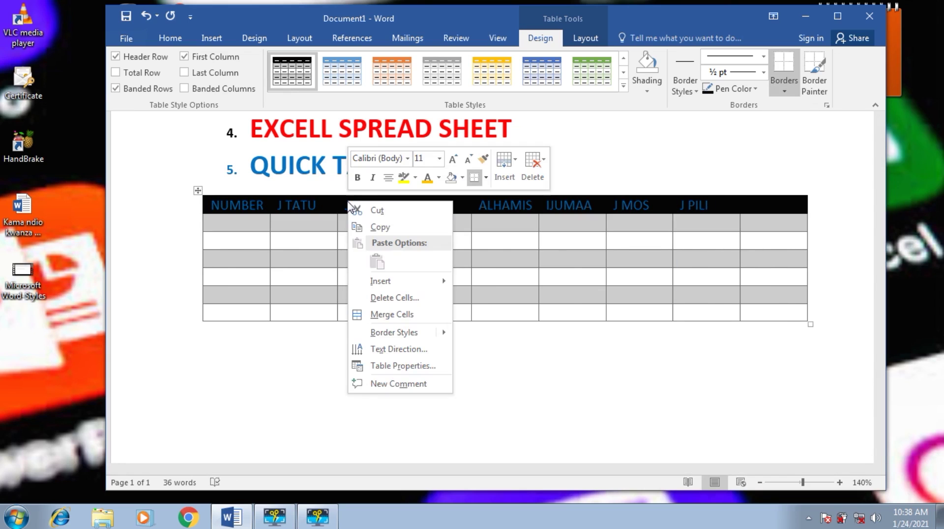
left_click(441, 179)
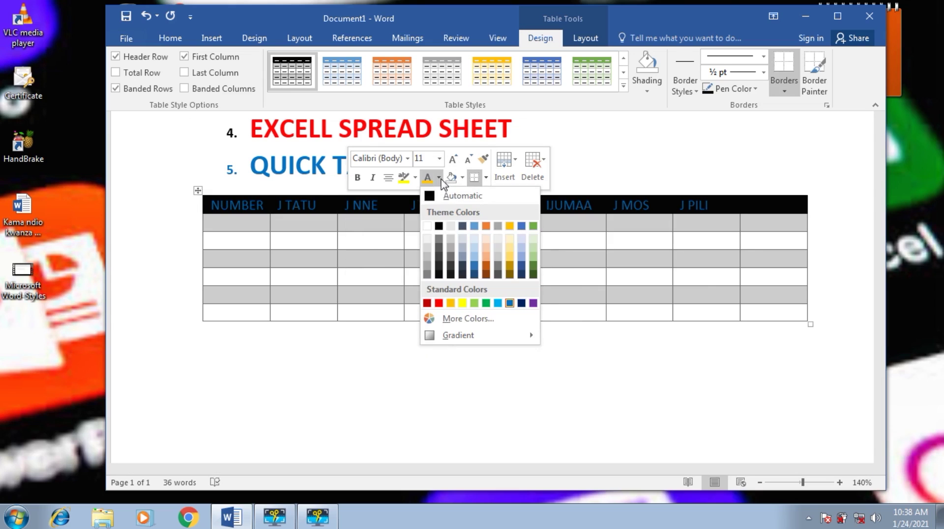
left_click(426, 225)
left_click(573, 228)
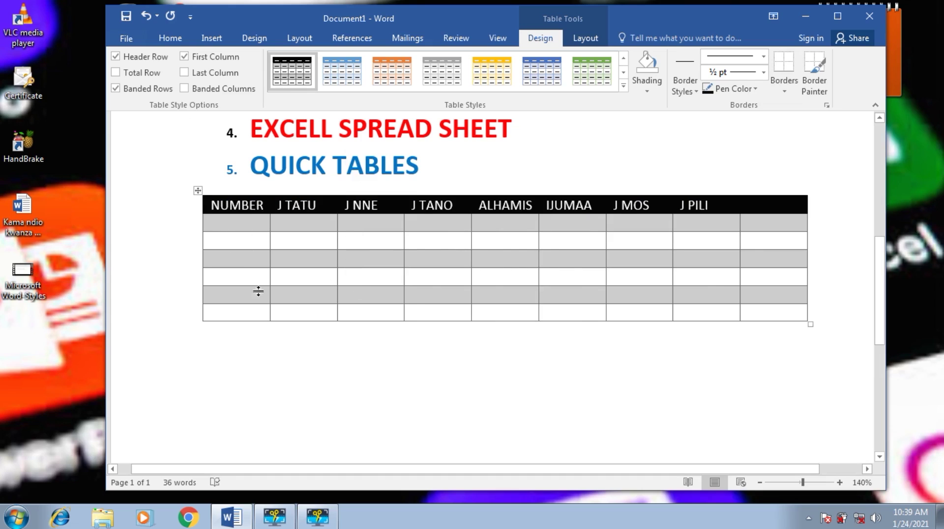
Number the NUMBER column's cells 1 through 6.
type("1")
left_click(238, 243)
type("2")
left_click(232, 261)
type("3")
left_click(233, 279)
type("4")
left_click(222, 296)
type("5")
left_click(226, 312)
type("6")
Fill row 1 with 40%, 50%, 60%, 89%, 90%, 78% and 87%.
type("40")
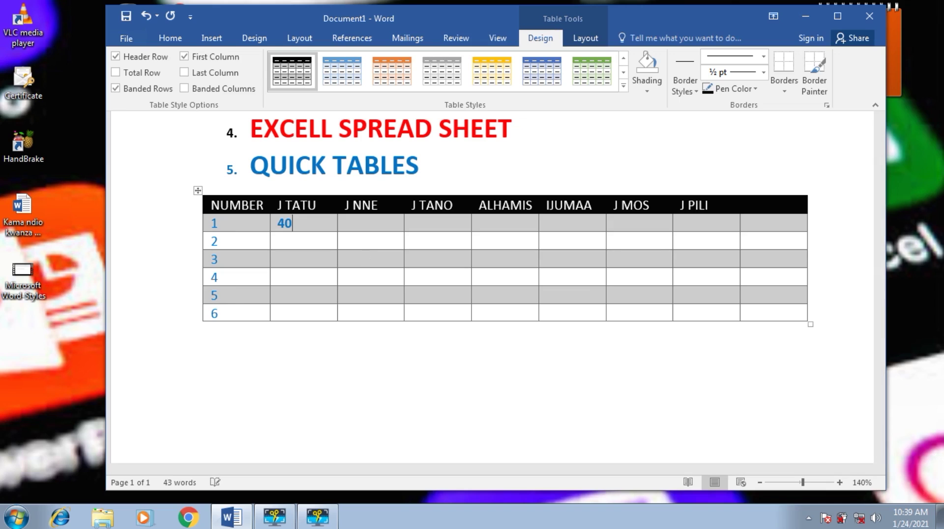
type("%")
key("Tab")
type("505%")
type("60% ")
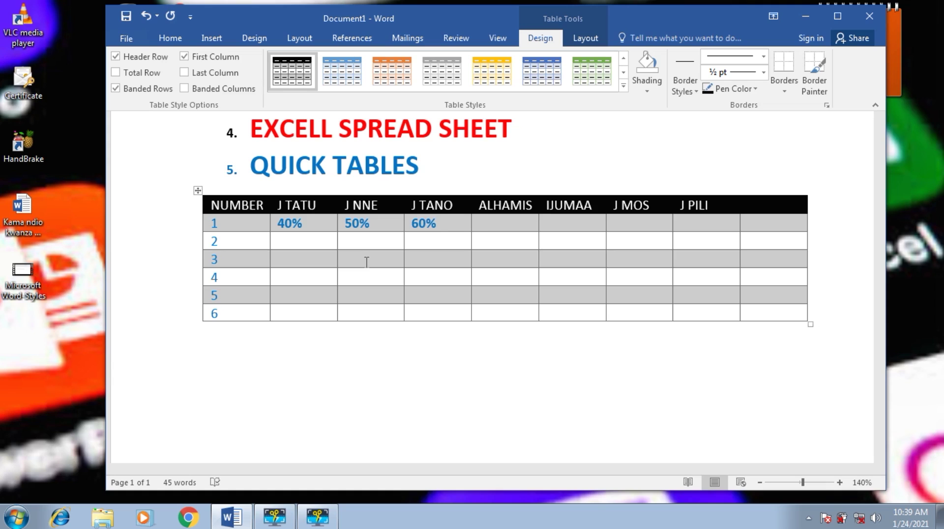
type("89%")
key("Tab")
type("90%")
key("Tab")
type("78% ")
type("87")
type("%")
double_click(348, 223)
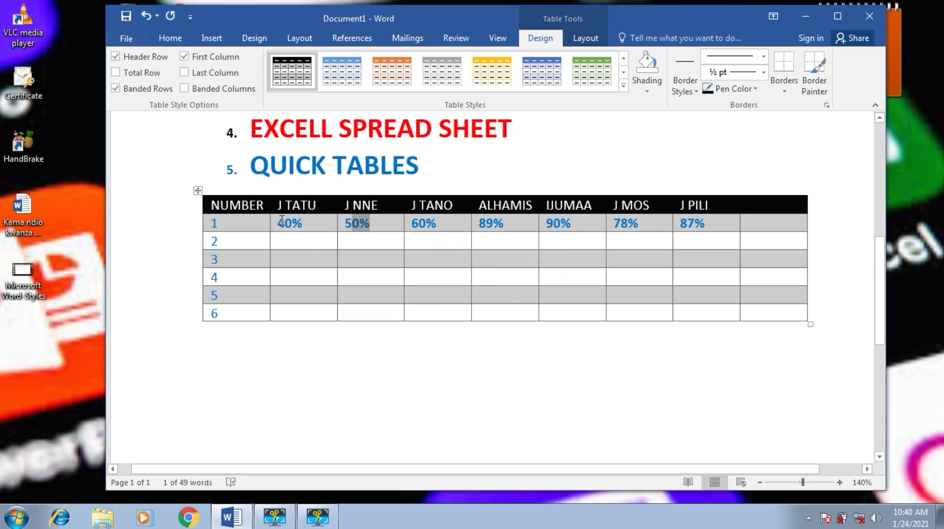
Paste the copied 40% into every day cell of row 2.
left_click(289, 240)
type("40%")
left_click(365, 241)
type("40%")
left_click(439, 240)
key("ctrl+v")
left_click(497, 242)
key("ctrl+v")
left_click(568, 241)
key("ctrl+v")
left_click(633, 238)
key("ctrl+v")
left_click(702, 242)
Copy row 1's 50% and paste it across row 3.
key("ctrl+v")
double_click(352, 224)
left_click(301, 259)
key("ctrl+v")
left_click(365, 260)
key("ctrl+v")
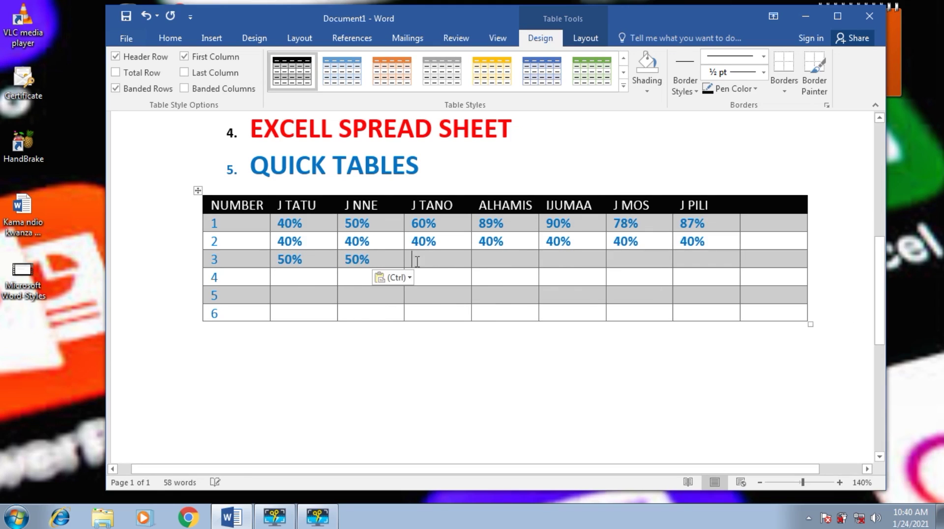
left_click(433, 259)
key("ctrl+v")
left_click(497, 259)
key("ctrl+v")
Copy row 1's 60% and paste it across row 4.
key("ctrl+v")
left_click(694, 259)
key("ctrl+v")
double_click(424, 223)
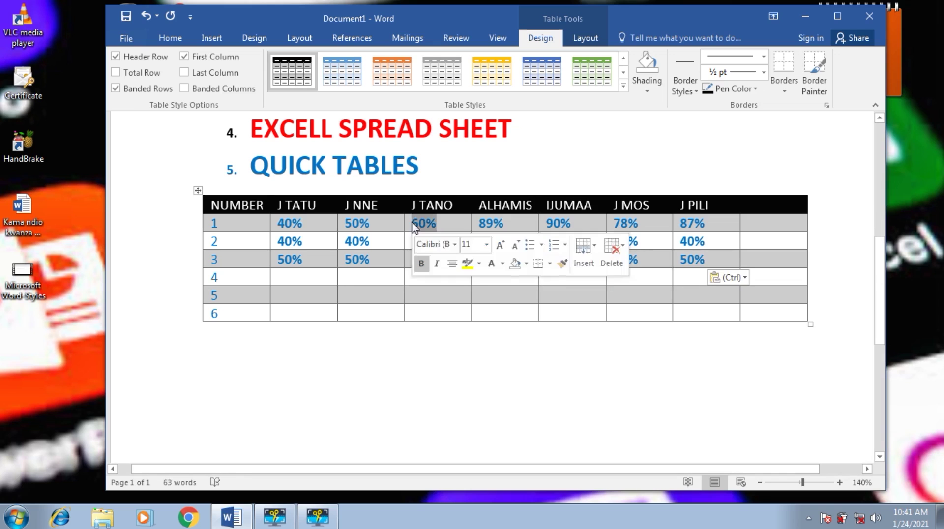
left_click(299, 276)
key("ctrl+v")
left_click(394, 279)
key("ctrl+v")
left_click(433, 279)
key("ctrl+v")
left_click(491, 276)
Fill row 5's empty day cells with 89%.
key("ctrl+v")
left_click(560, 276)
key("ctrl+v")
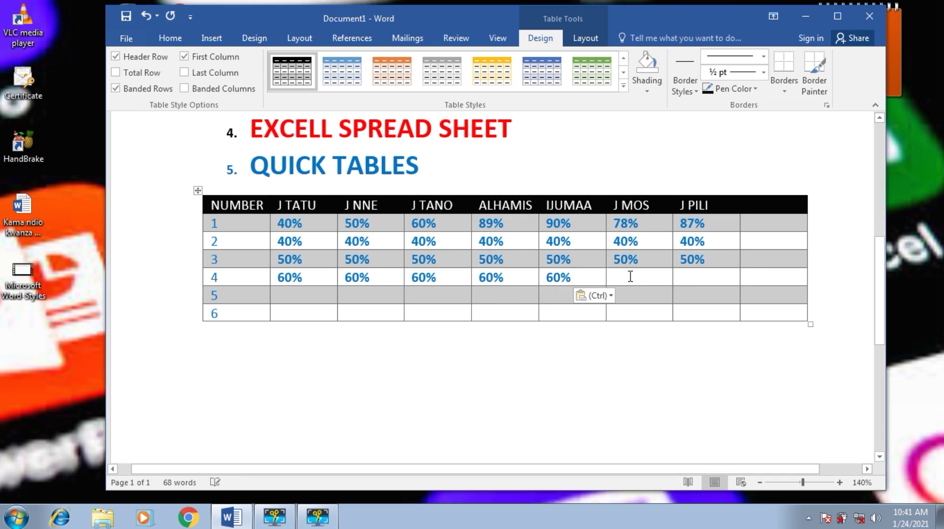
left_click(630, 276)
key("ctrl+v")
left_click(289, 294)
Copy row 1's 90% and paste it across row 6.
key("ctrl+v")
left_click(367, 295)
key("ctrl+v")
left_click(435, 295)
key("ctrl+v")
left_click(516, 296)
key("ctrl+v")
type("89%")
double_click(559, 223)
left_click(295, 313)
type("90%")
left_click(364, 313)
key("ctrl+v")
left_click(433, 313)
key("ctrl+v")
key("ctrl+v")
left_click(570, 313)
key("ctrl+v")
left_click(640, 313)
key("ctrl+v")
left_click(707, 313)
key("ctrl+v")
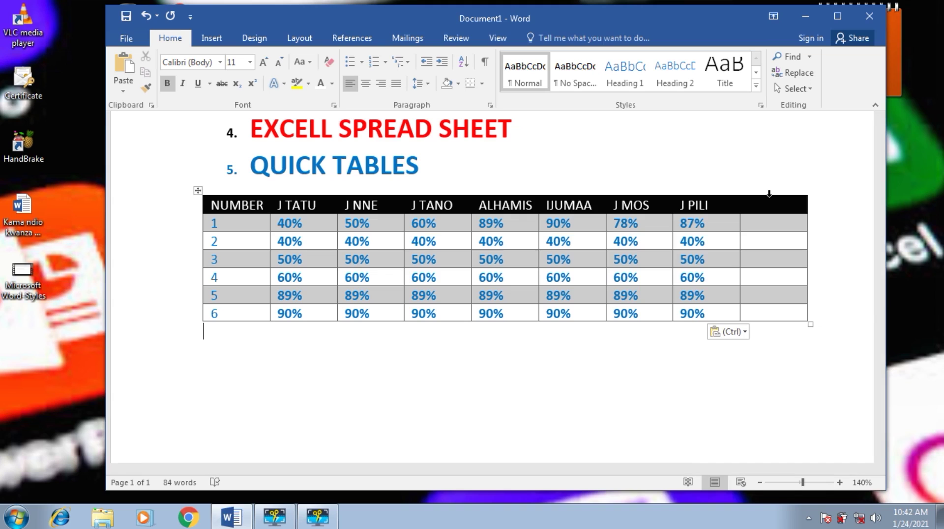
left_click(770, 194)
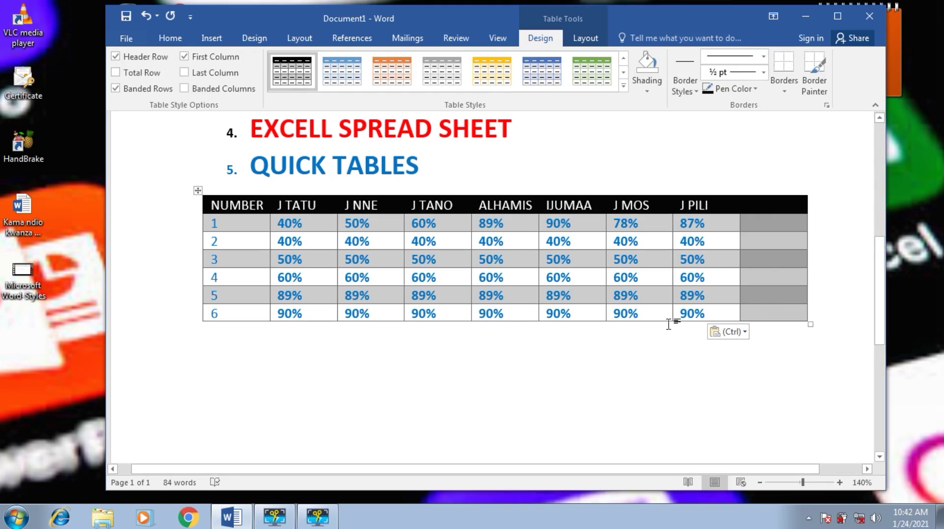
Delete the empty last column from the right edge of the percentage table.
right_click(776, 219)
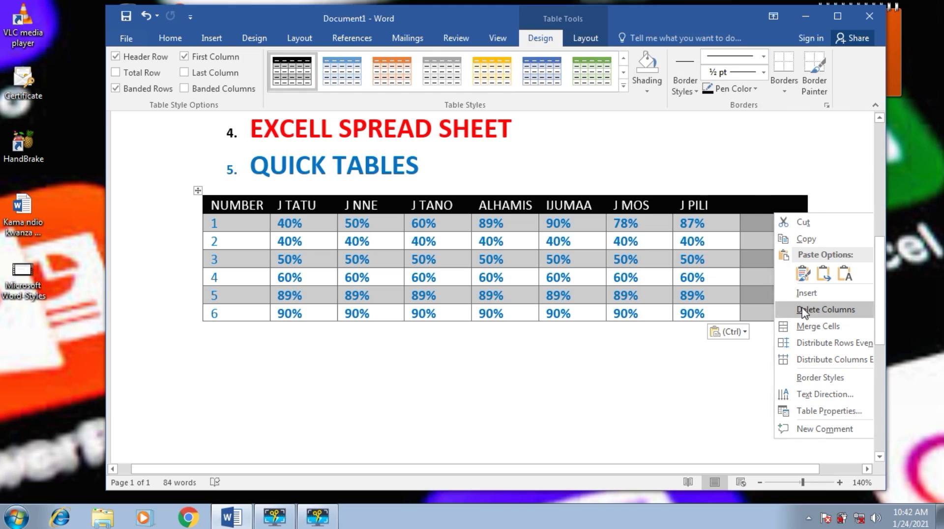
left_click(803, 310)
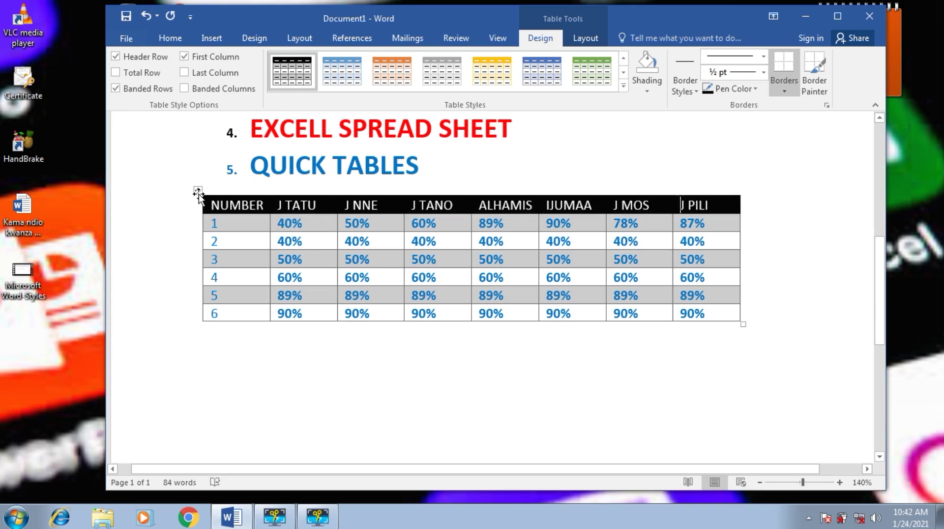
left_click(197, 191)
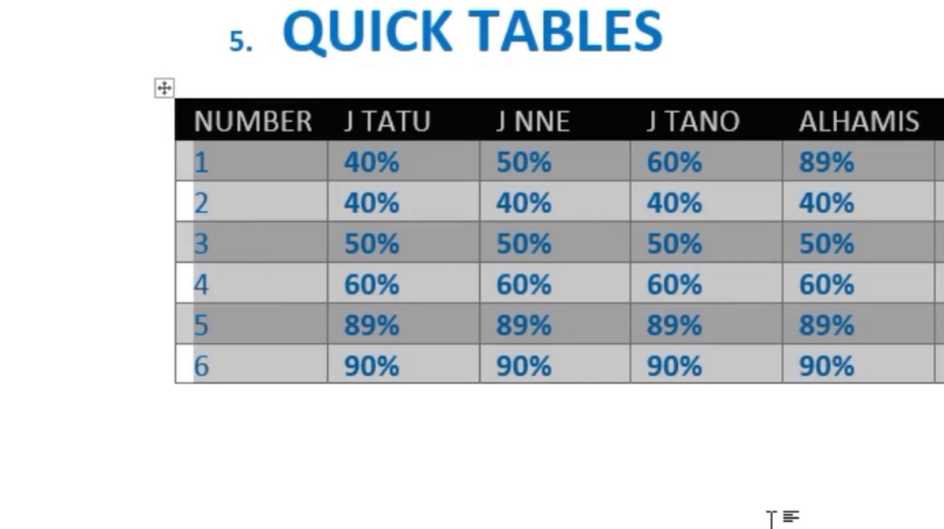
Select the percentage table and switch between Table Design and Layout tools, ending on Layout.
left_click(166, 83)
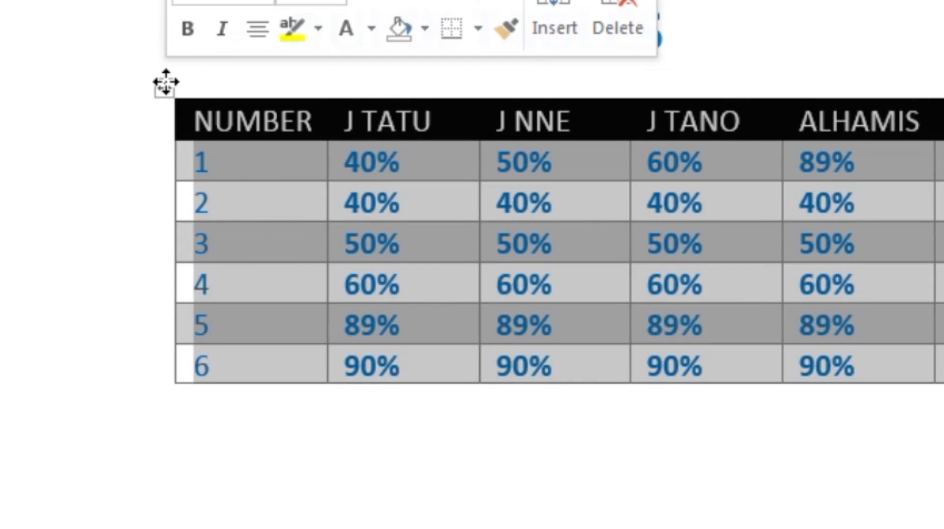
left_click(508, 485)
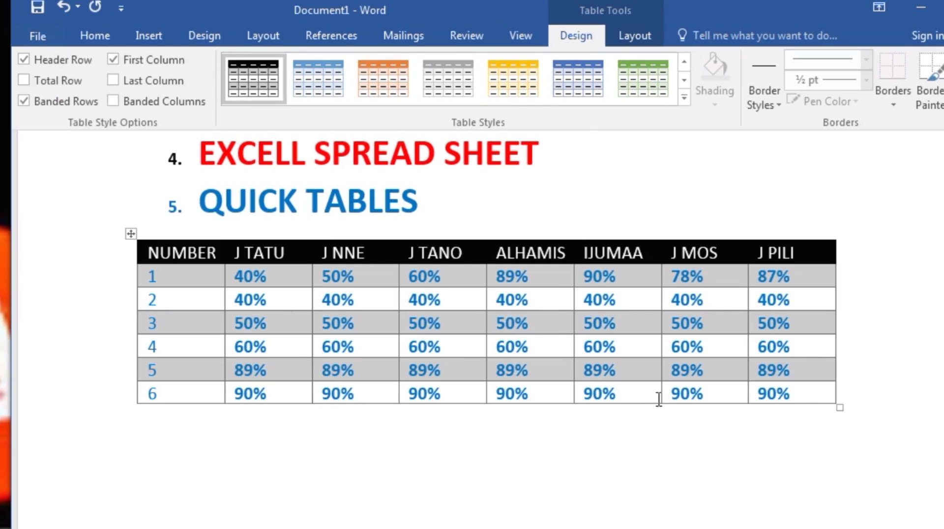
left_click(638, 37)
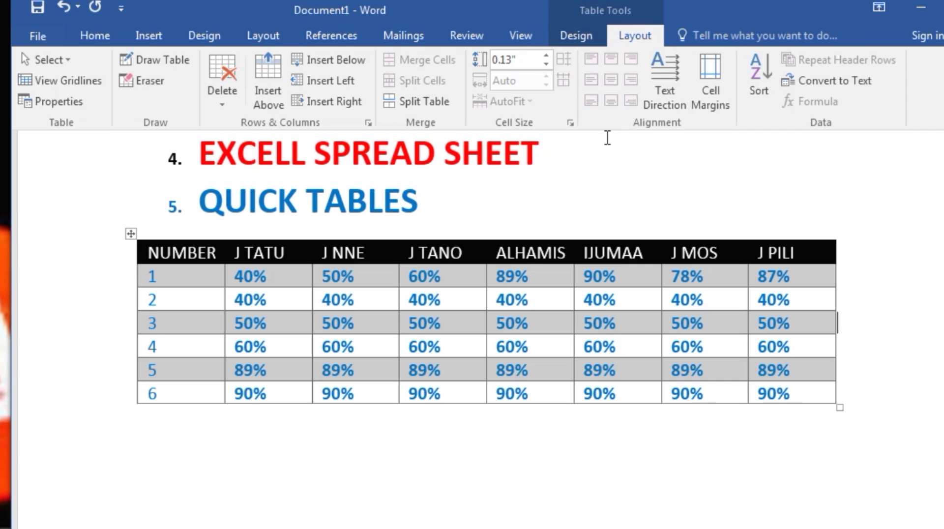
left_click(592, 35)
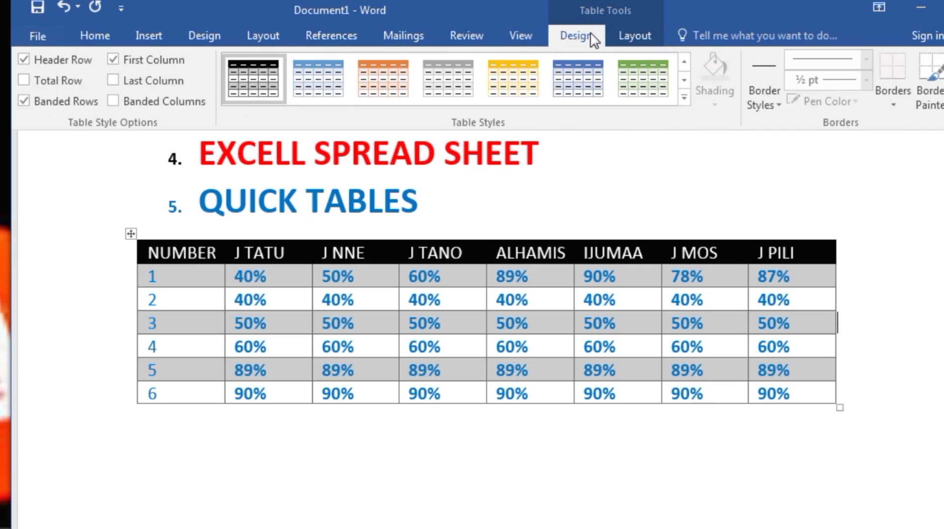
left_click(629, 35)
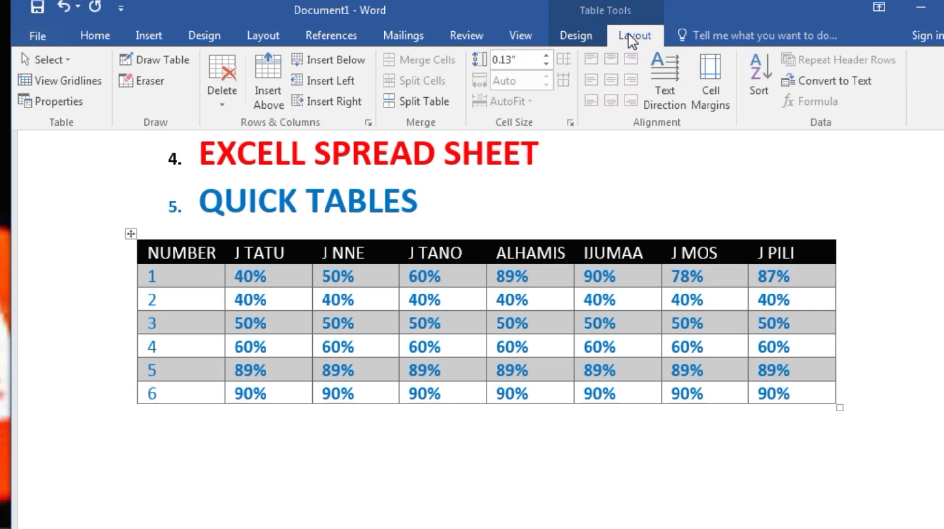
left_click(583, 30)
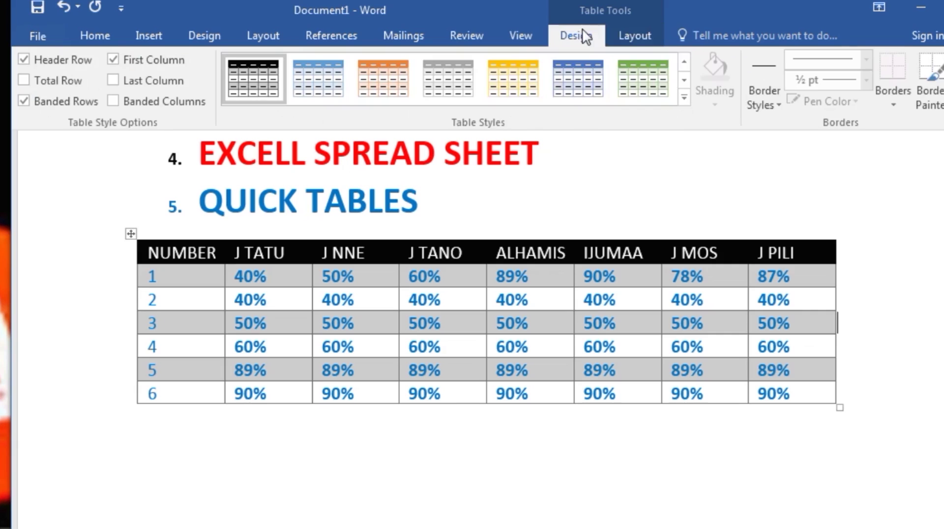
left_click(632, 31)
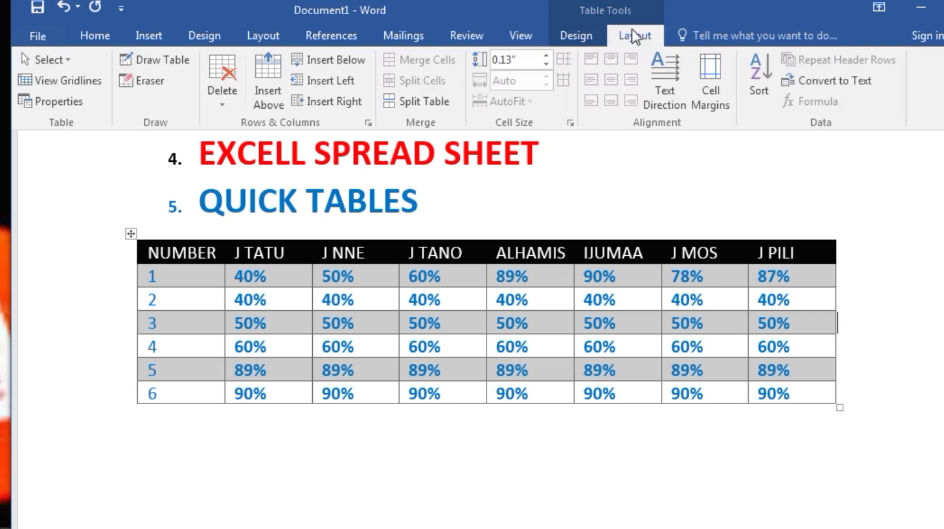
left_click(582, 34)
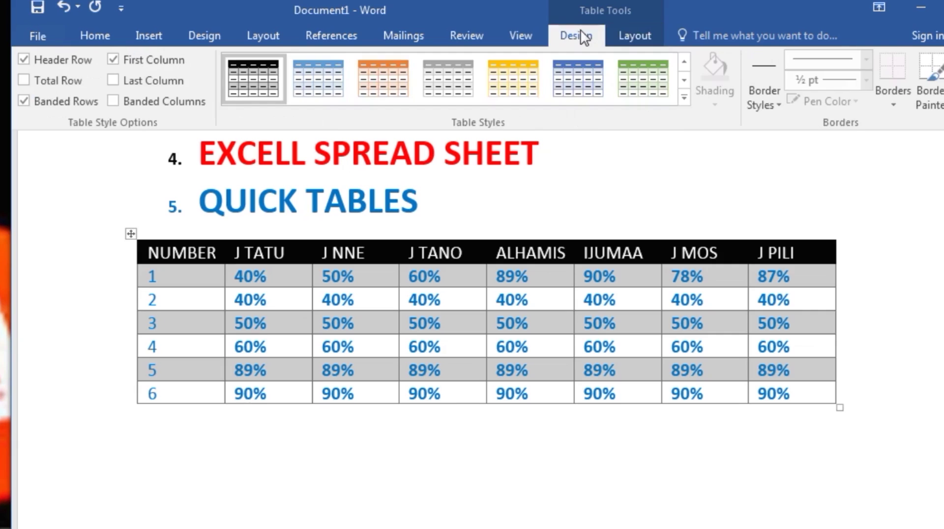
left_click(634, 35)
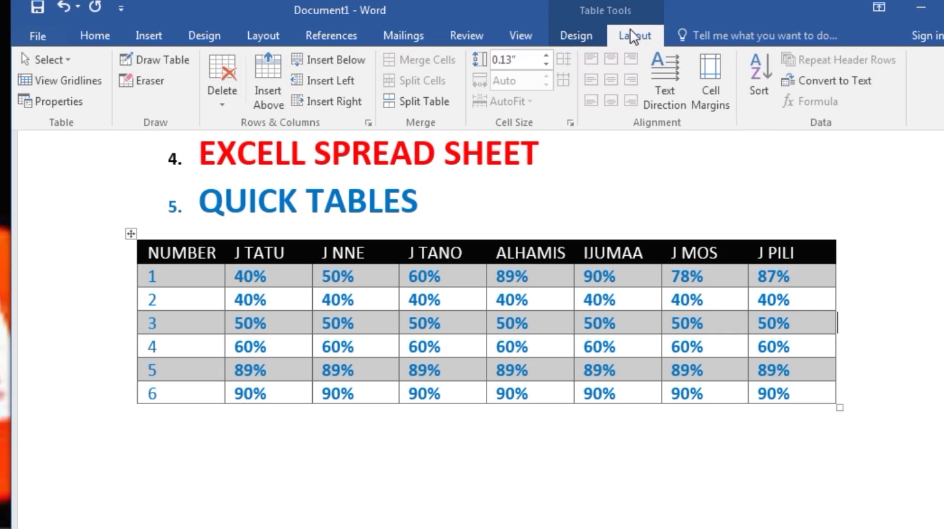
left_click(594, 35)
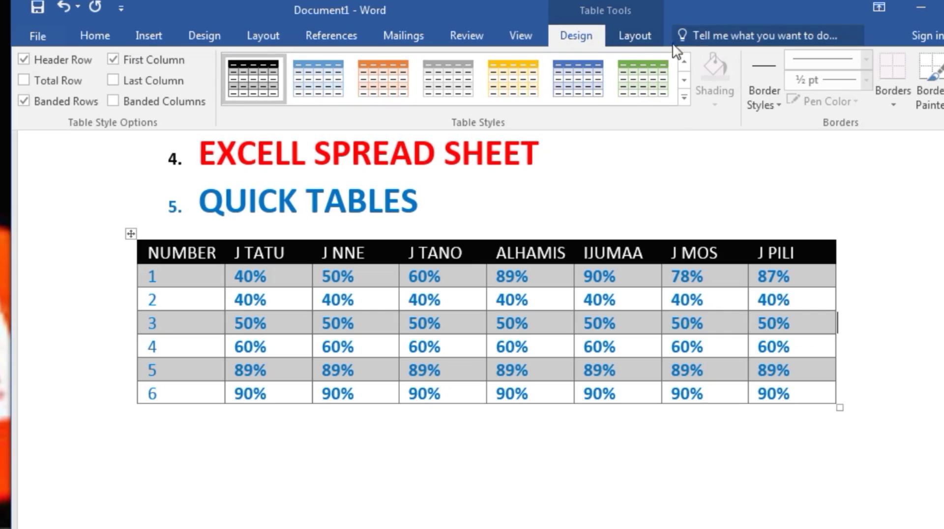
left_click(647, 37)
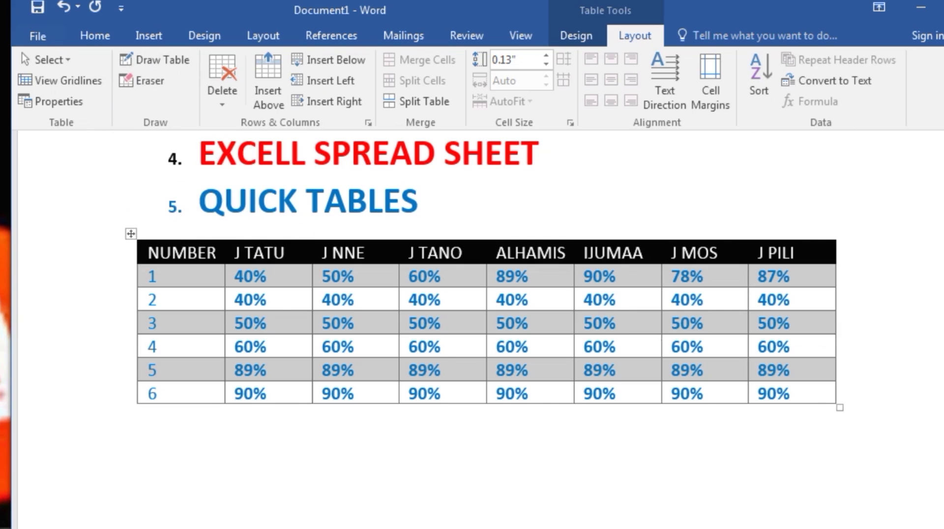
scroll(838, 323, "up", 10)
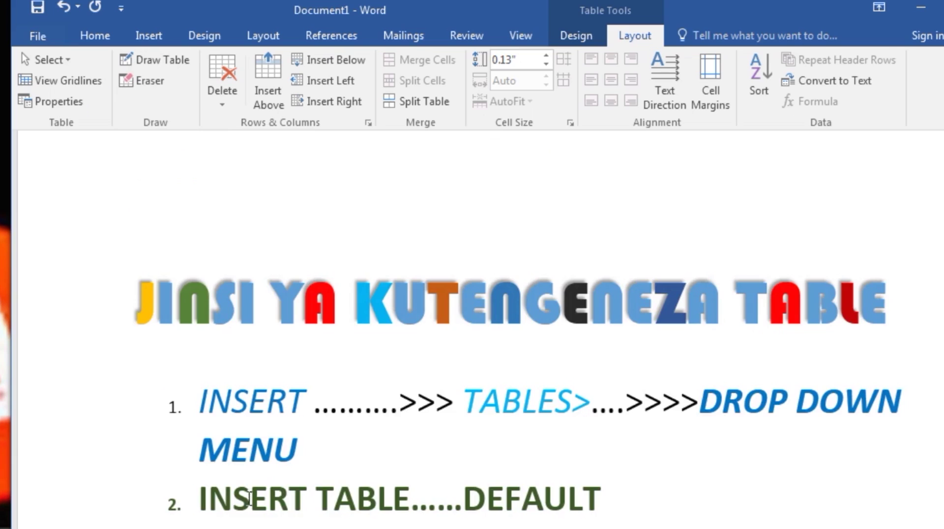
left_click_drag(198, 528, 417, 528)
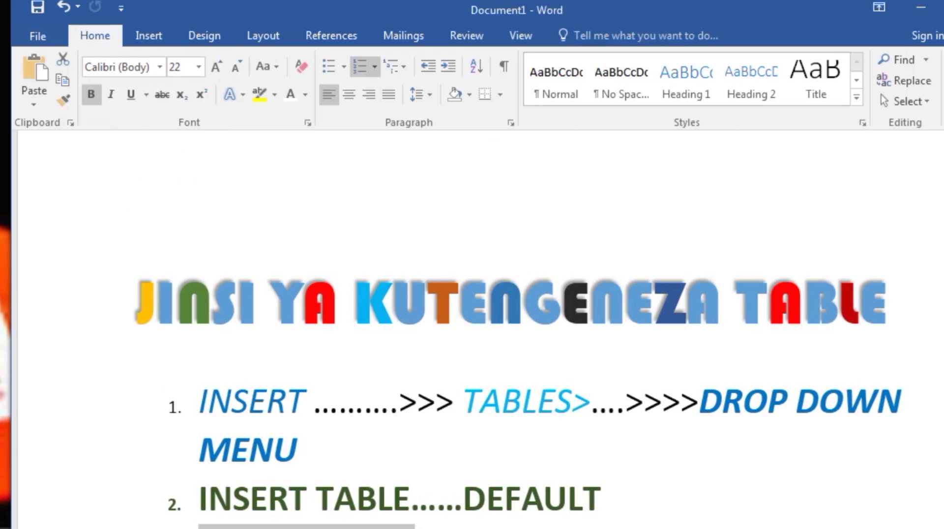
scroll(370, 270, "down", 10)
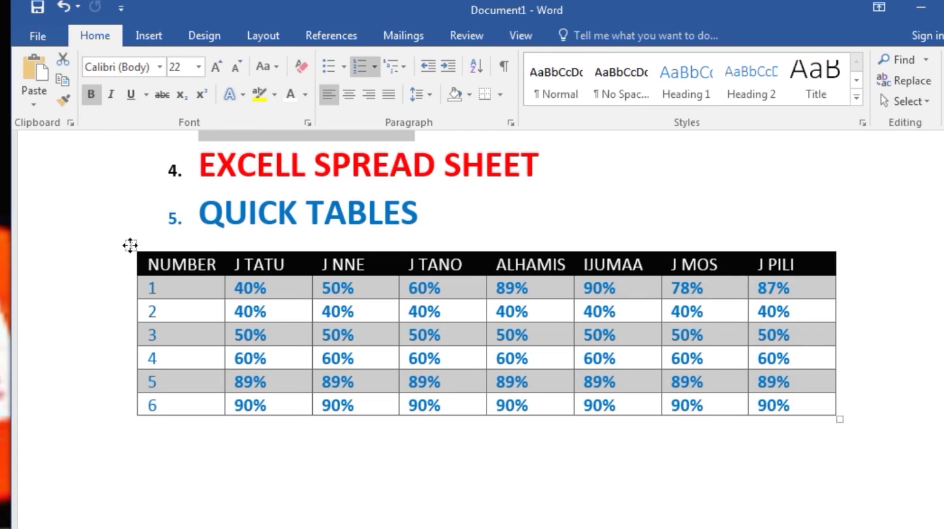
left_click(130, 246)
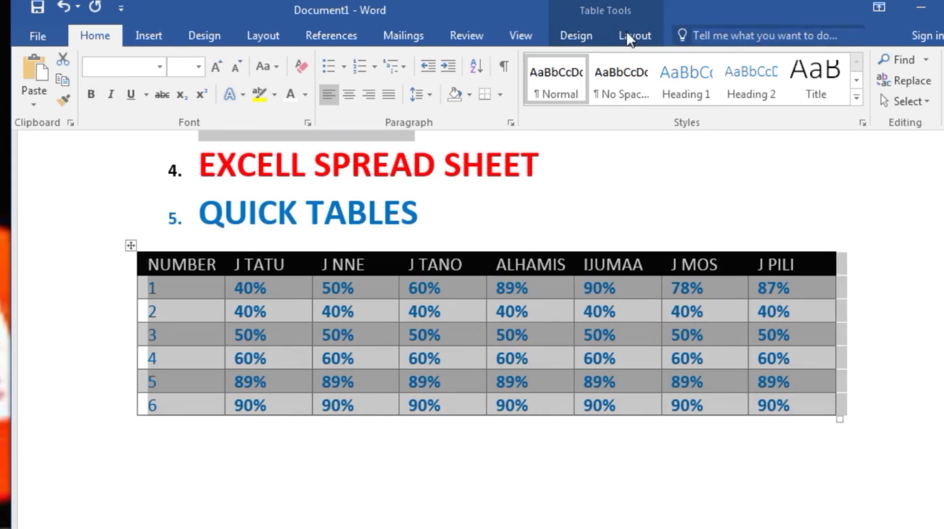
left_click(575, 36)
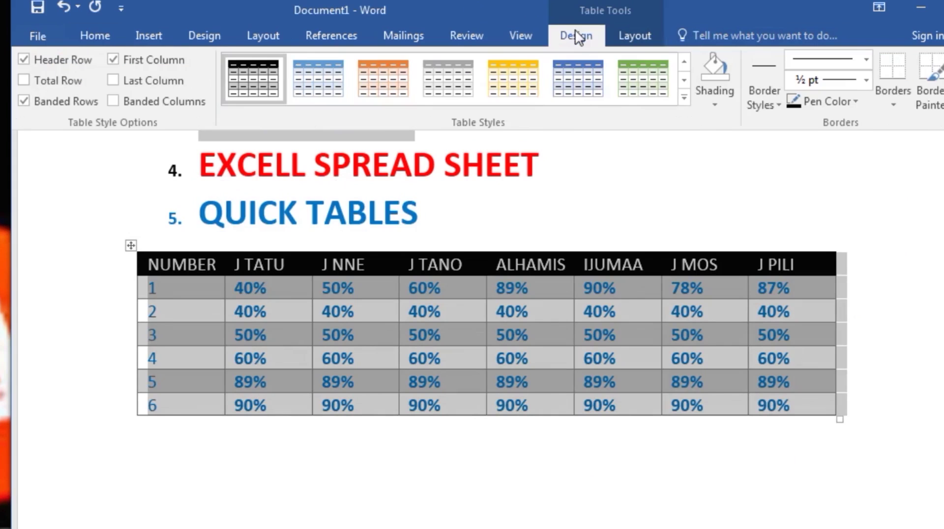
left_click(638, 34)
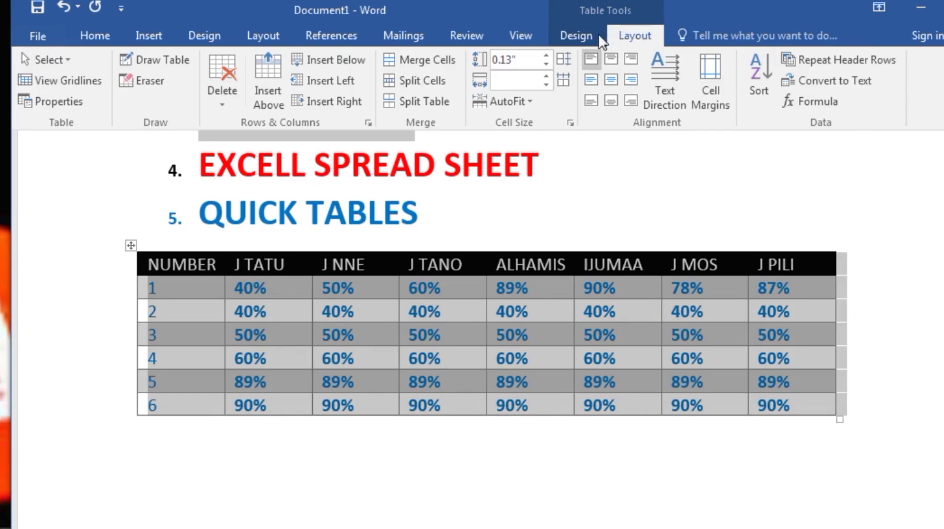
left_click(589, 34)
left_click(659, 35)
left_click(65, 60)
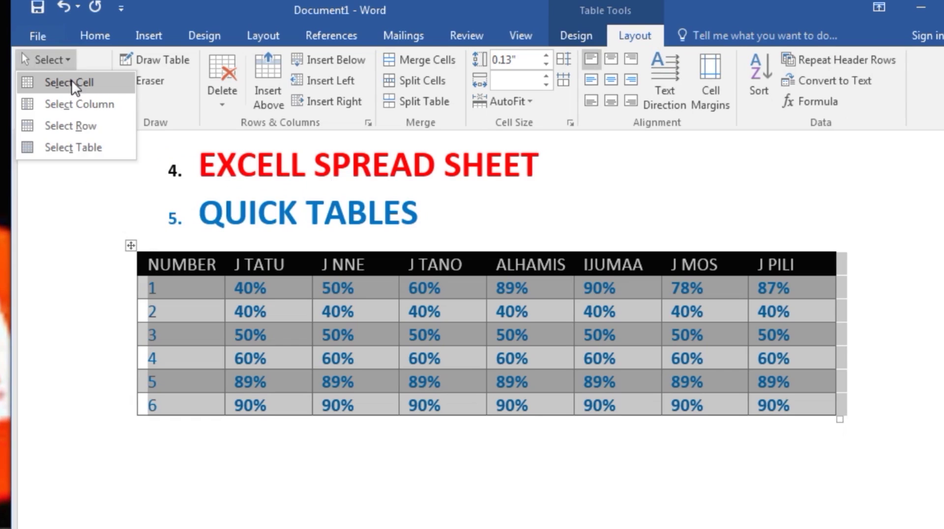
left_click(72, 81)
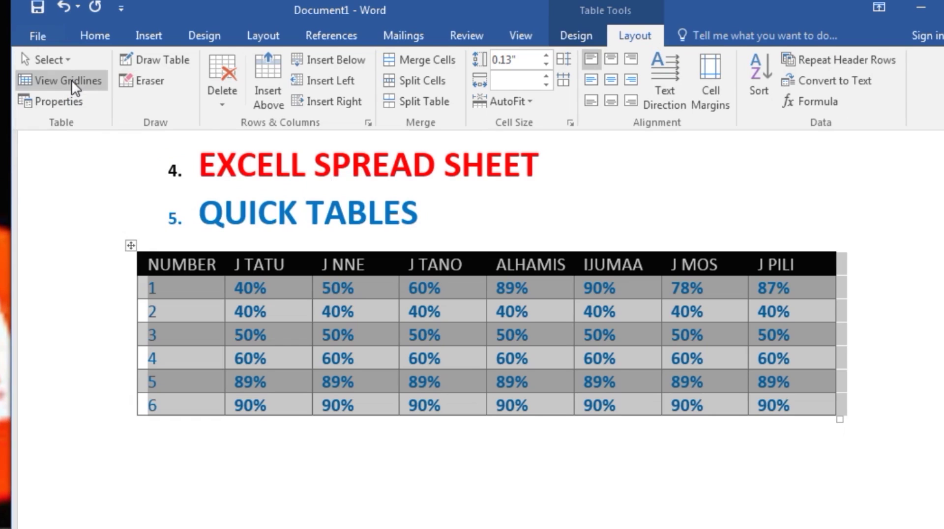
left_click(68, 64)
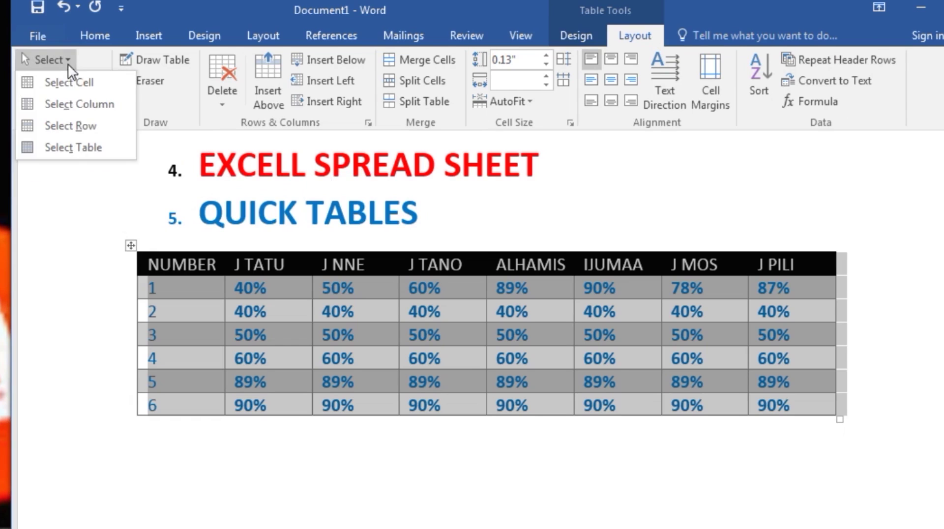
left_click(76, 104)
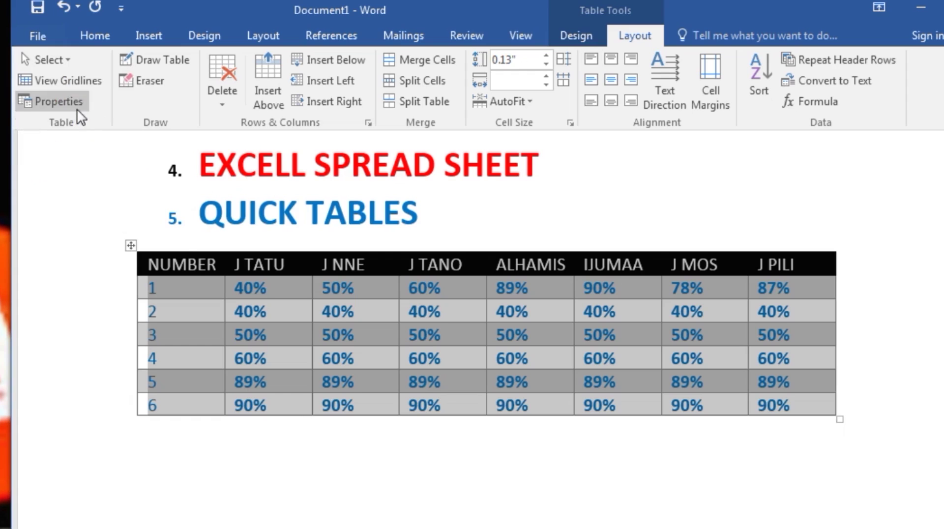
left_click(192, 251)
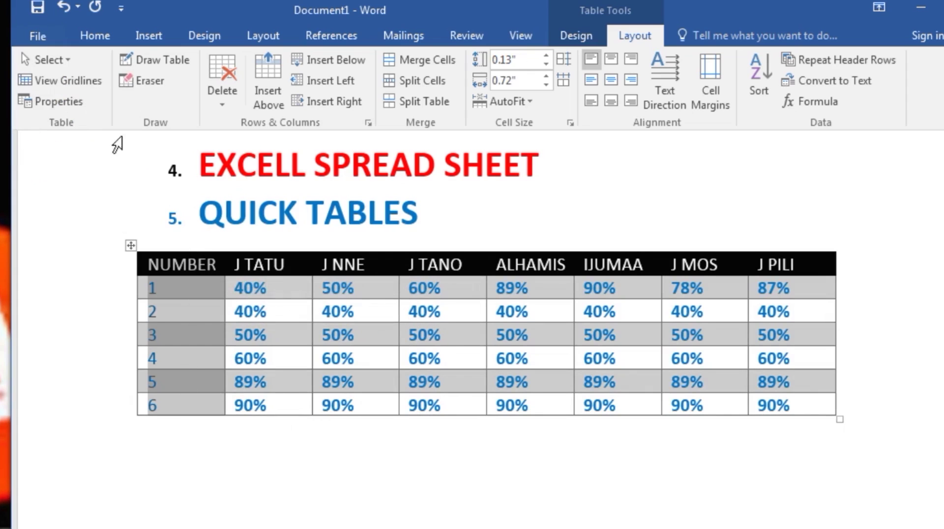
left_click(285, 260)
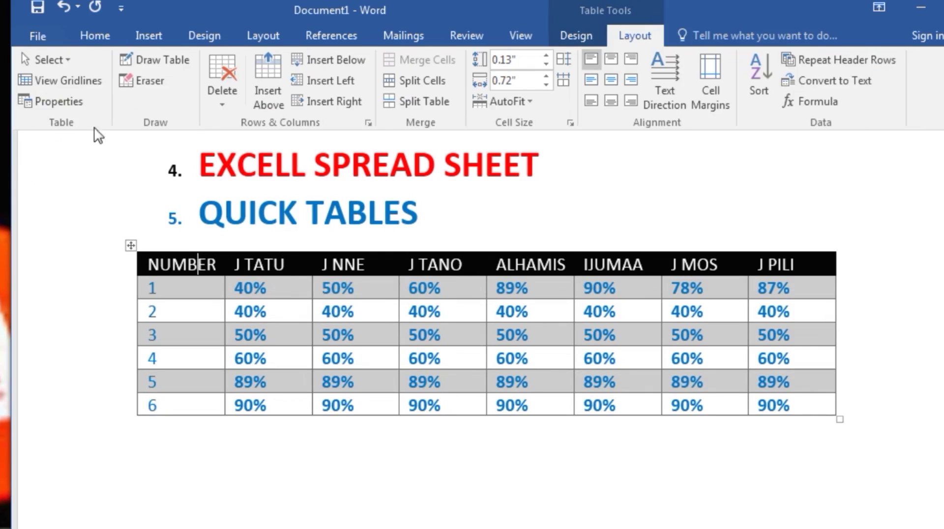
left_click(63, 64)
left_click(66, 104)
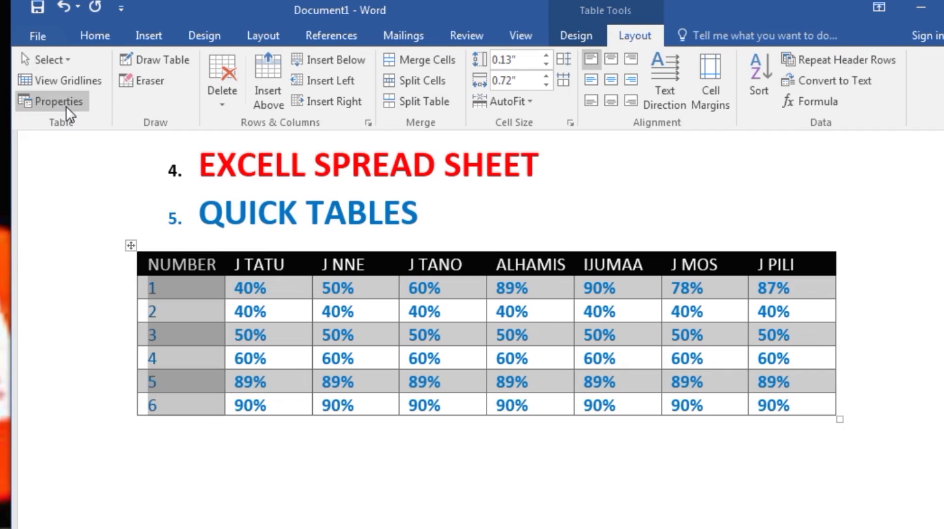
left_click(269, 287)
left_click(68, 63)
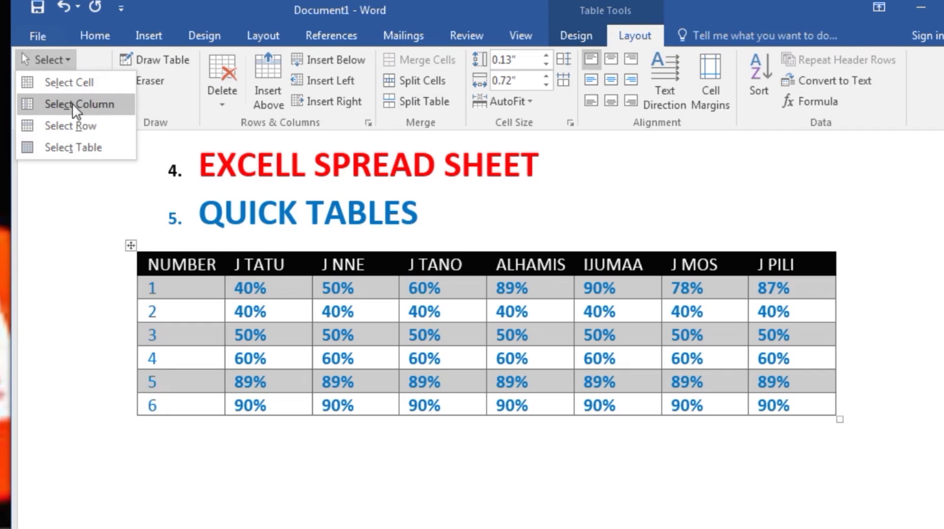
left_click(84, 126)
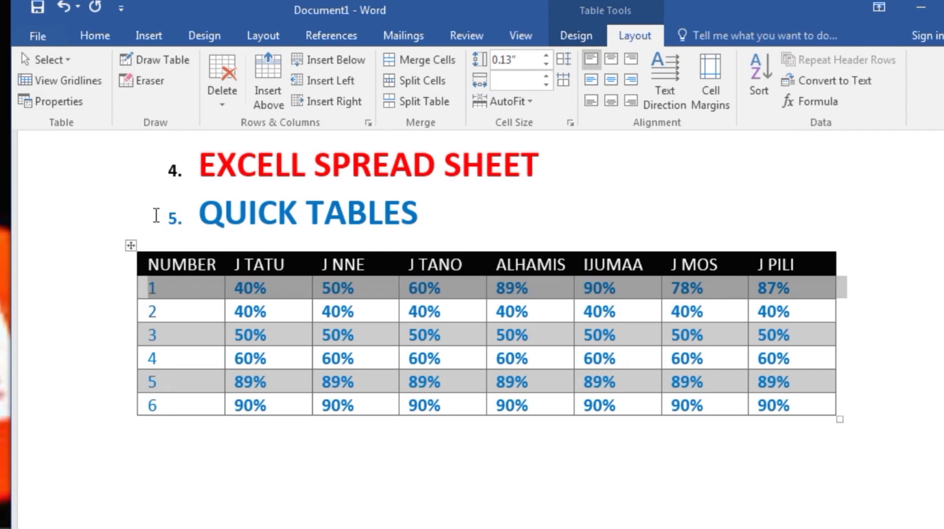
left_click(66, 61)
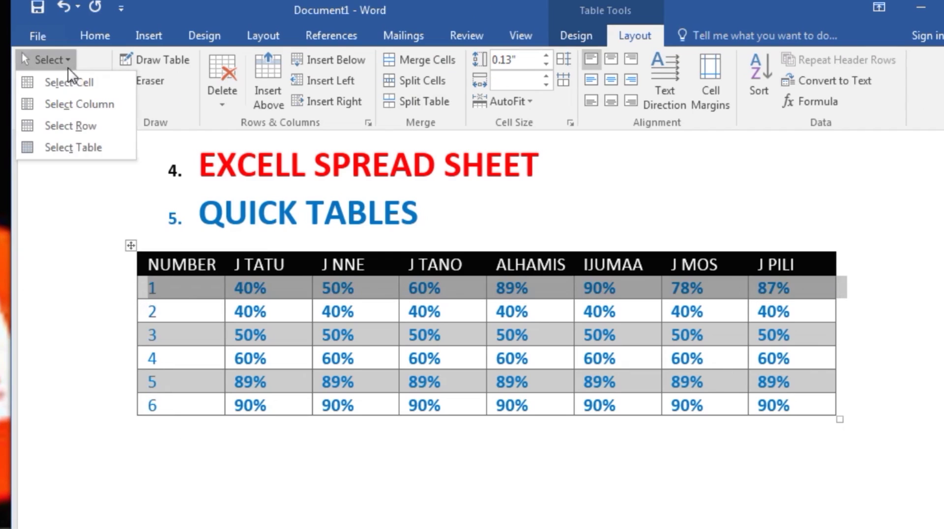
left_click(80, 148)
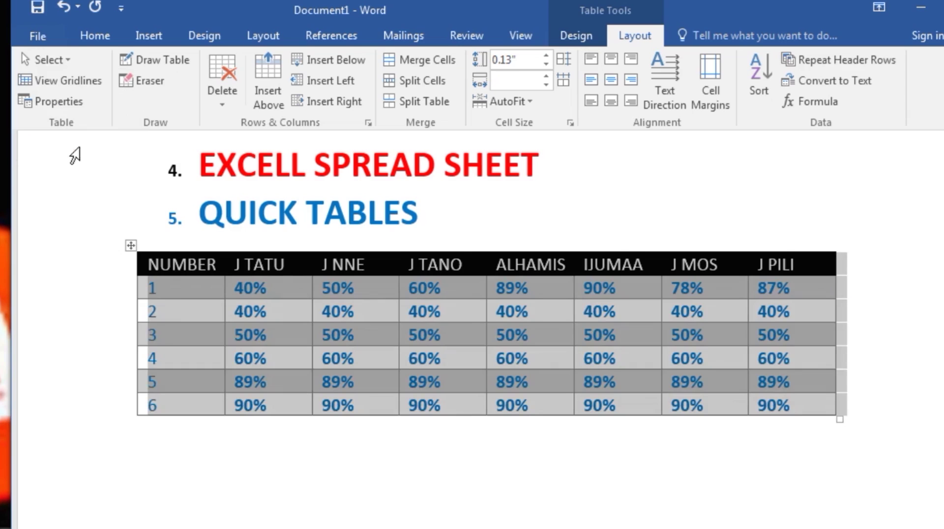
left_click(131, 244)
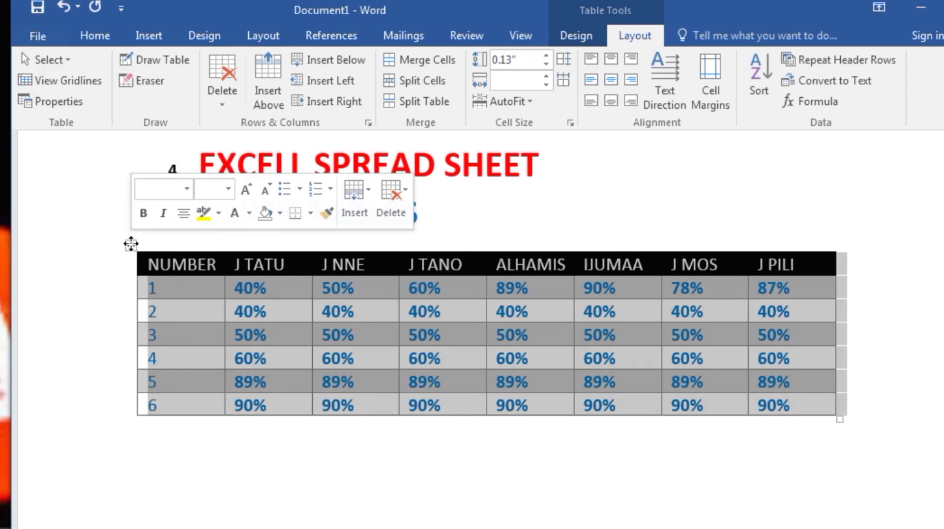
left_click(64, 209)
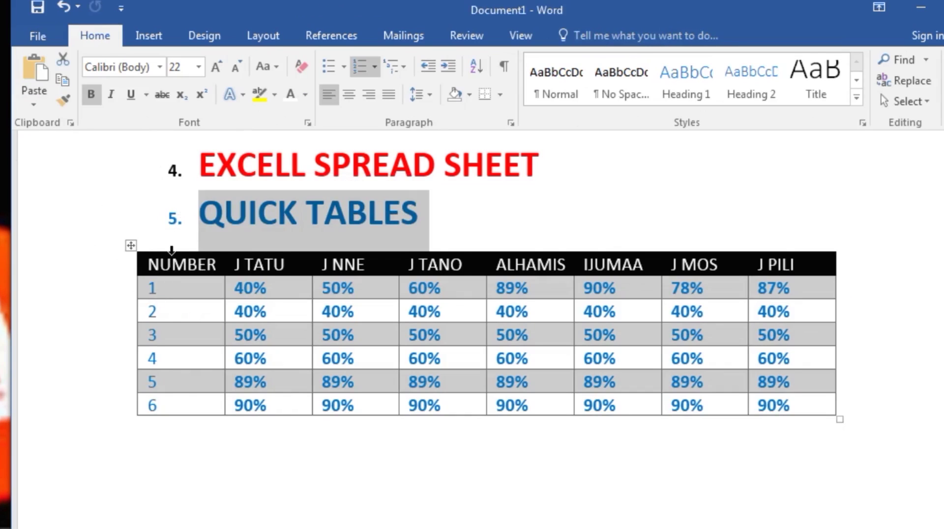
left_click(454, 500)
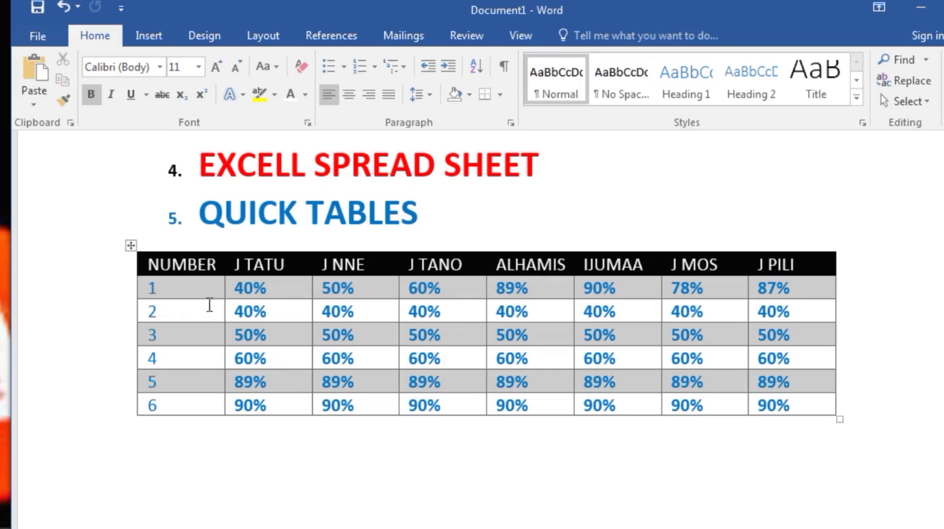
left_click(169, 250)
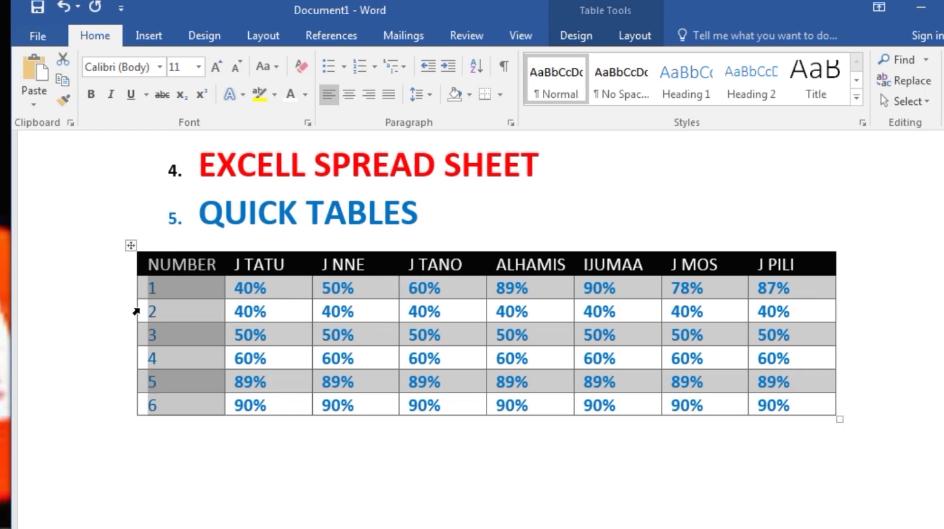
left_click(136, 311)
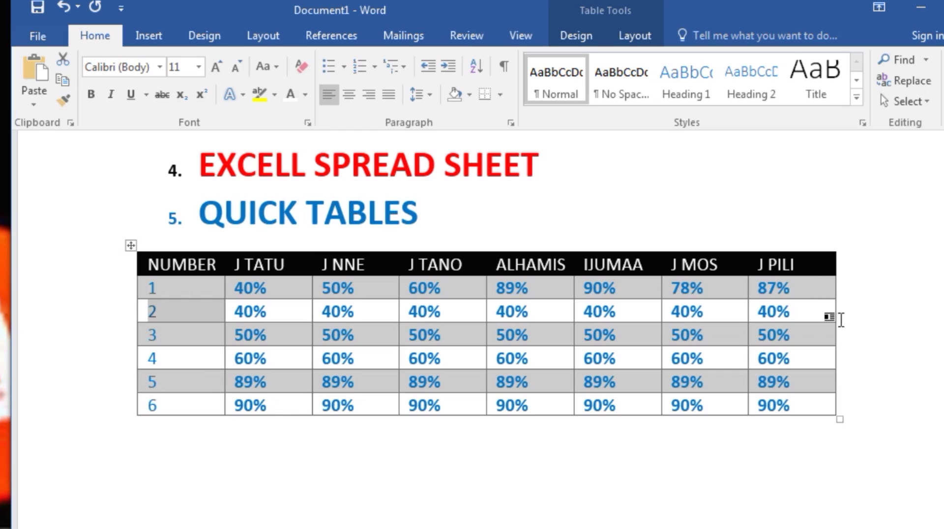
left_click(140, 336)
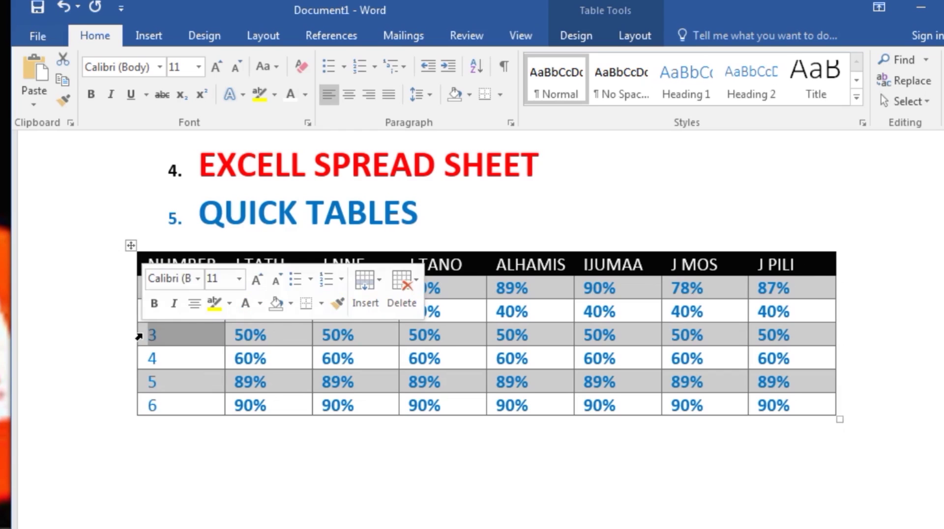
left_click(141, 369)
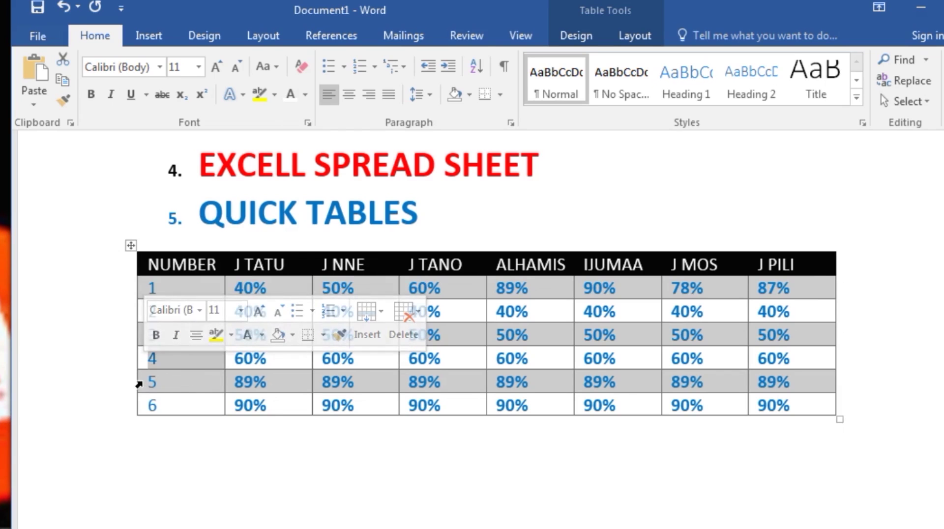
left_click(139, 382)
left_click(129, 370)
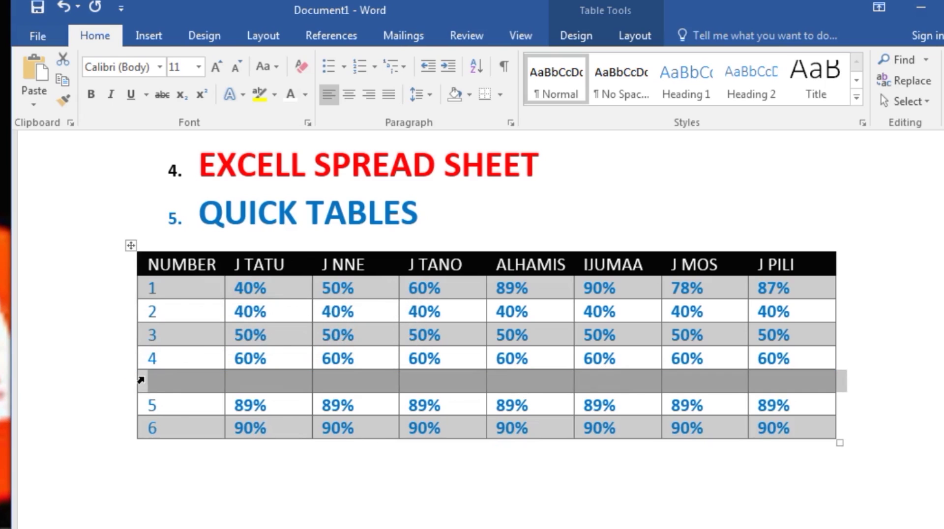
key("ctrl+z")
left_click(379, 472)
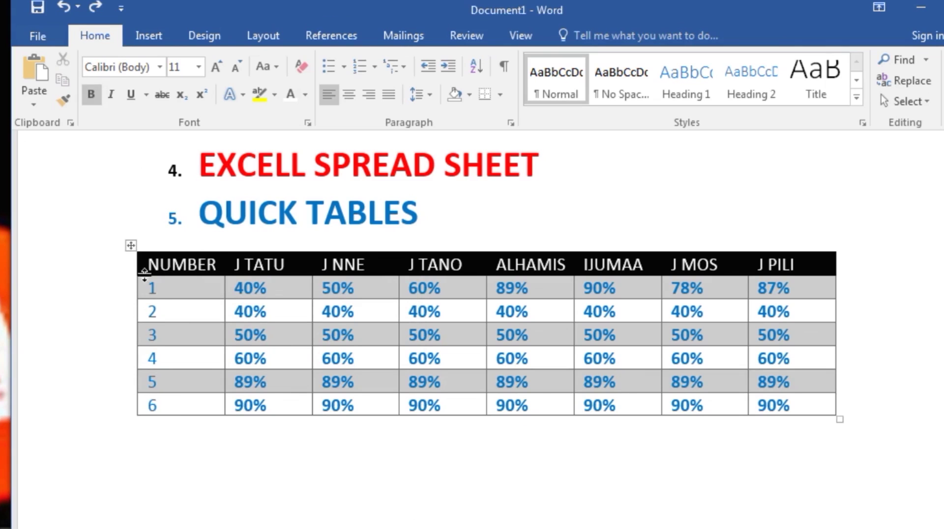
left_click(130, 246)
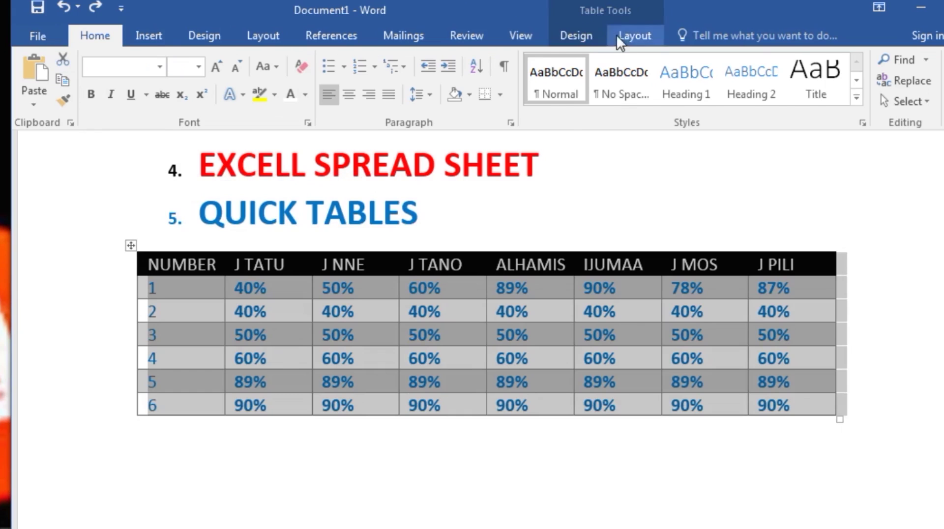
Check the Home border options without changes, then return to the table Layout tools.
left_click(632, 36)
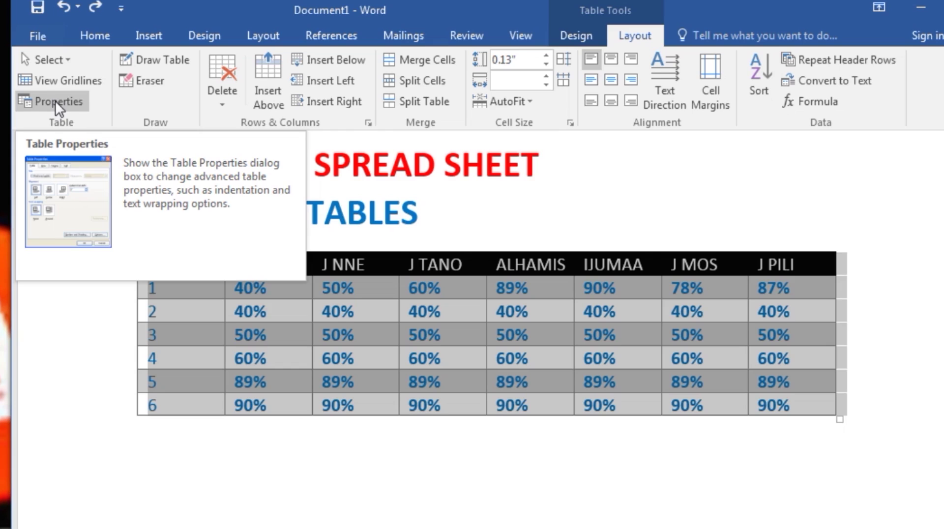
left_click(97, 35)
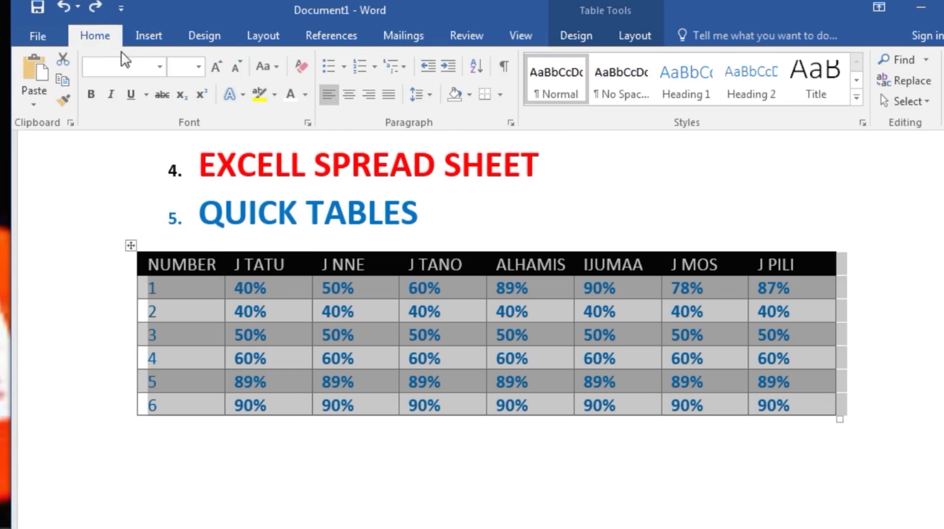
left_click(501, 95)
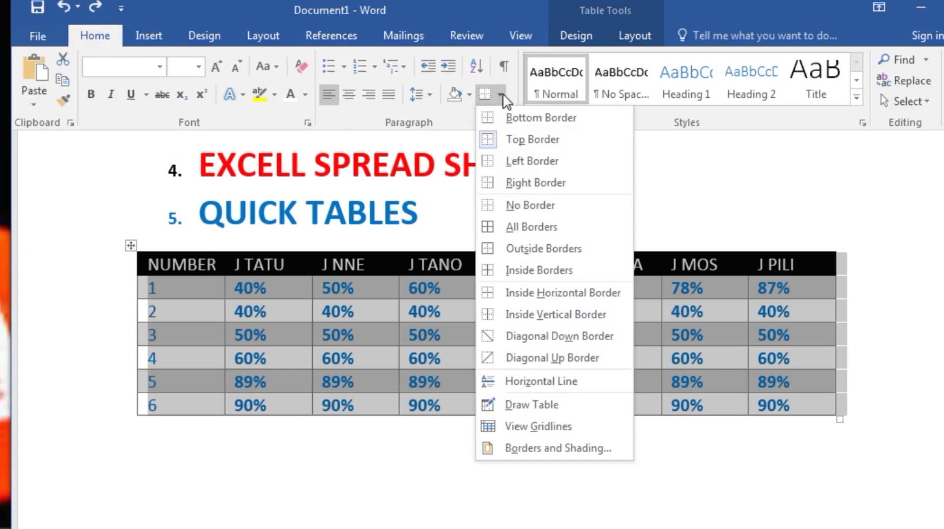
left_click(459, 497)
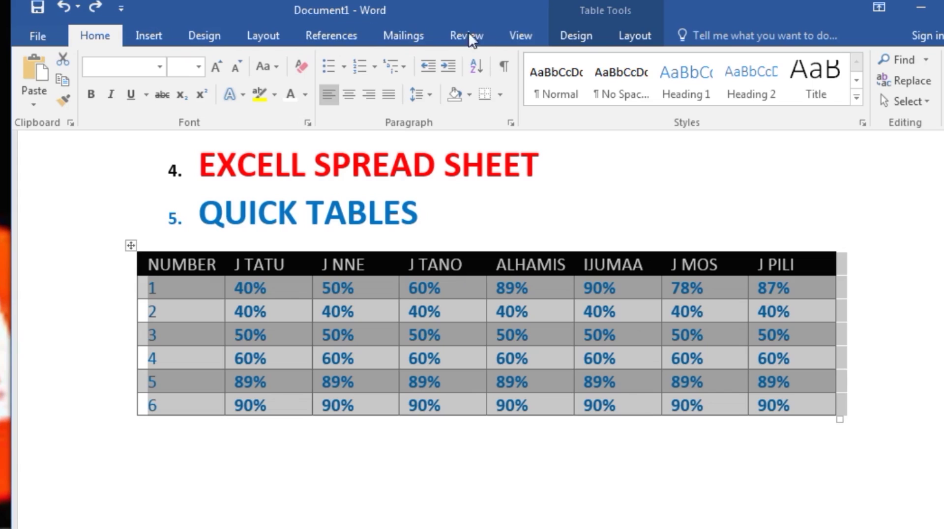
left_click(635, 36)
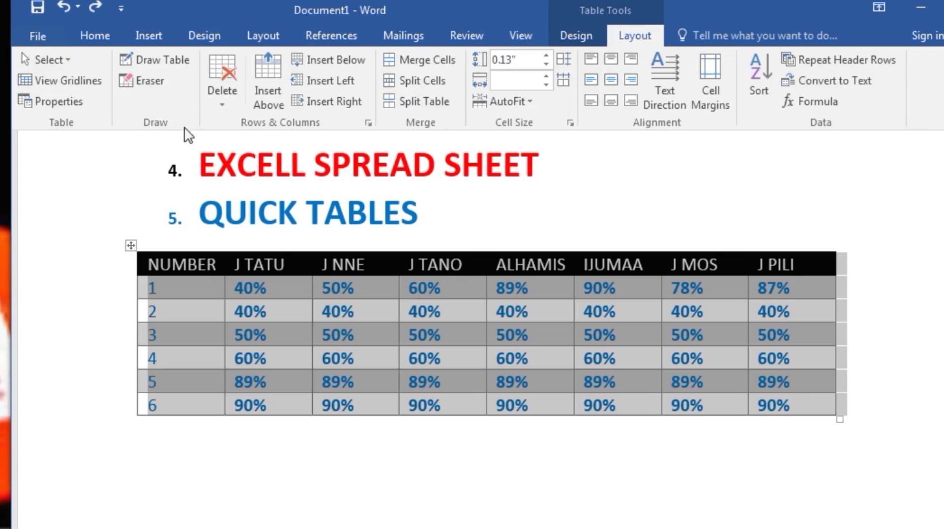
left_click(148, 80)
key("Escape")
Try drawing a table below the percentage table, then undo the stray single-cell tables.
left_click(149, 60)
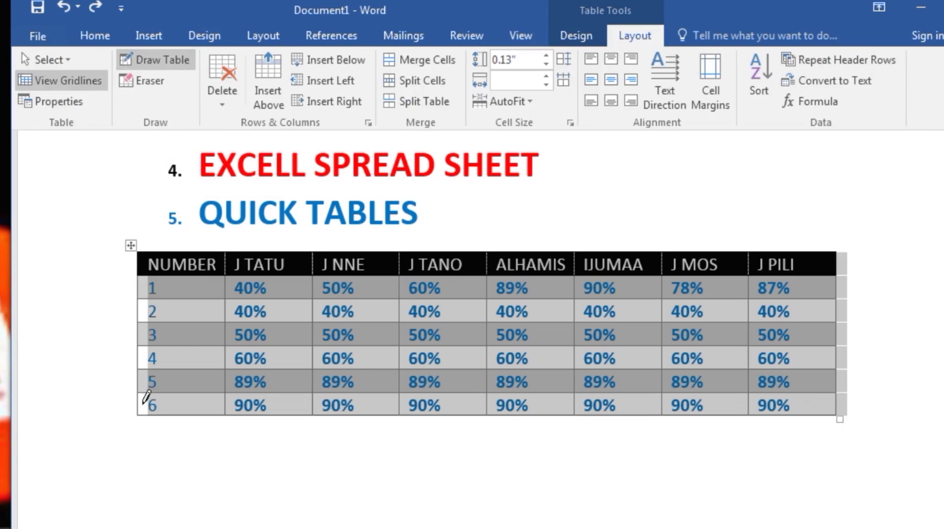
left_click_drag(207, 527, 216, 455)
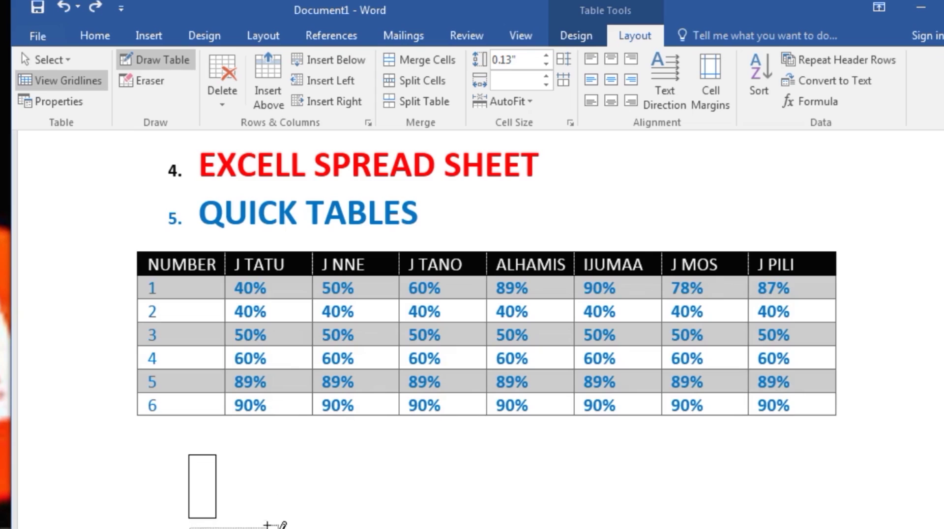
scroll(227, 492, "down", 2)
left_click_drag(189, 490, 266, 528)
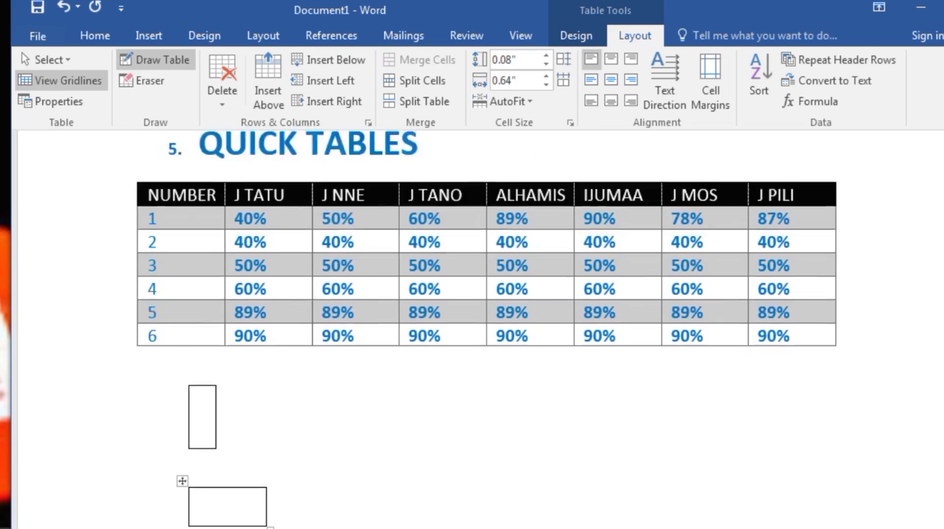
scroll(675, 350, "down", 3)
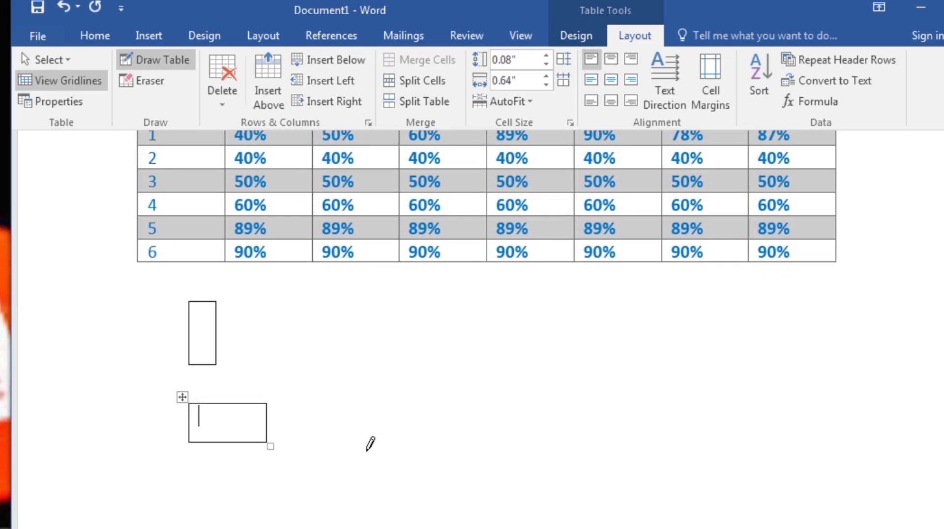
key("ctrl+z")
key("ctrl+z")
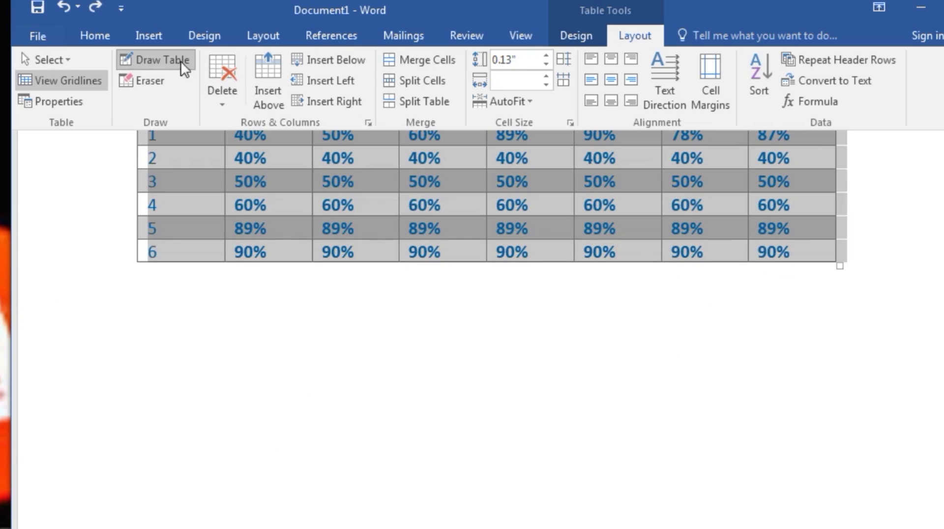
Draw a new table box with vertical and horizontal dividers forming five columns and three rows.
mouse_move(238, 302)
left_mouse_down()
mouse_move(274, 400)
mouse_move(419, 418)
mouse_move(462, 390)
mouse_move(486, 302)
left_mouse_up()
left_click_drag(348, 302, 347, 399)
left_click_drag(408, 302, 415, 399)
left_click_drag(453, 302, 452, 400)
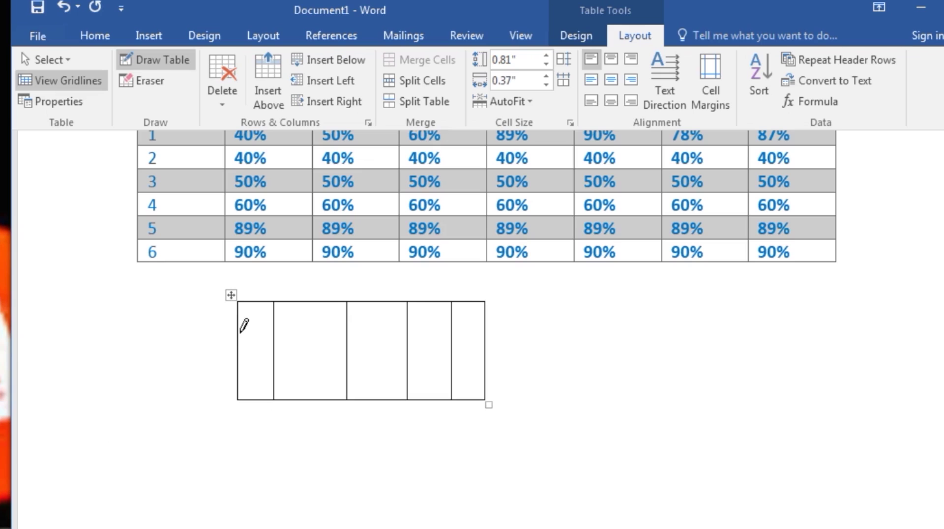
left_click_drag(240, 331, 484, 330)
left_click_drag(239, 375, 490, 374)
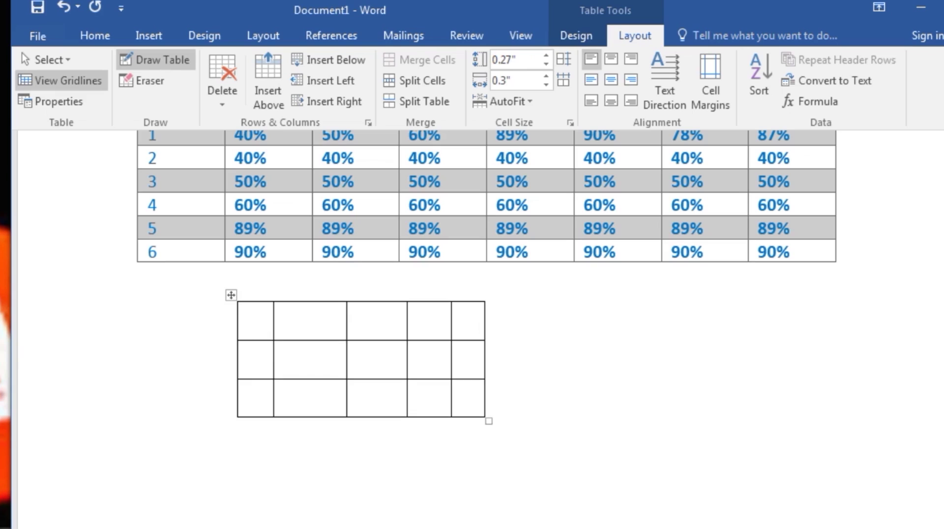
left_click(131, 81)
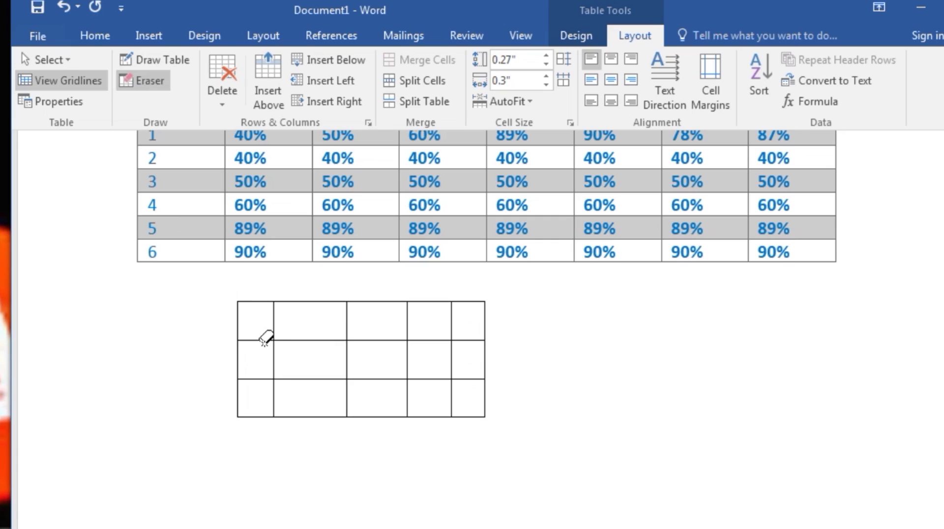
Erase part of a row border and two inner column lines, leaving three columns and two rows.
left_click_drag(266, 340, 487, 327)
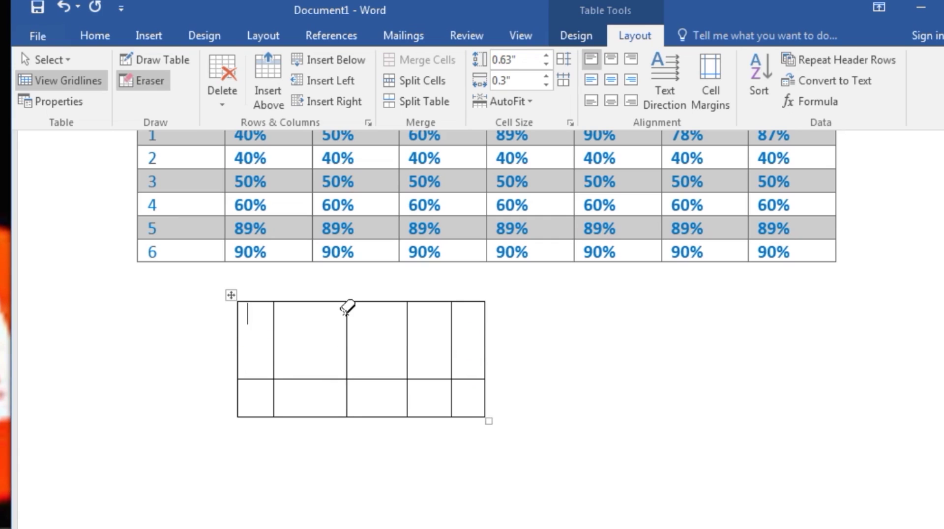
left_click_drag(349, 321, 352, 413)
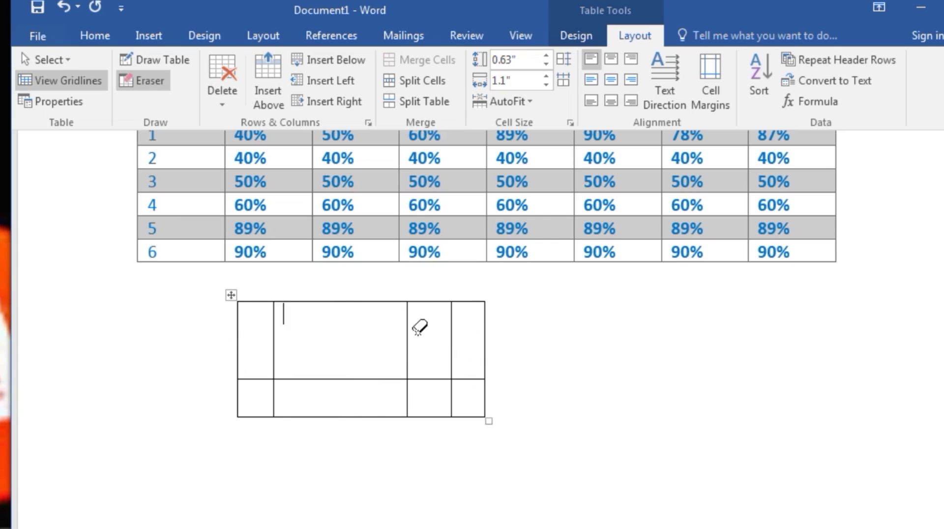
left_click_drag(412, 311, 411, 407)
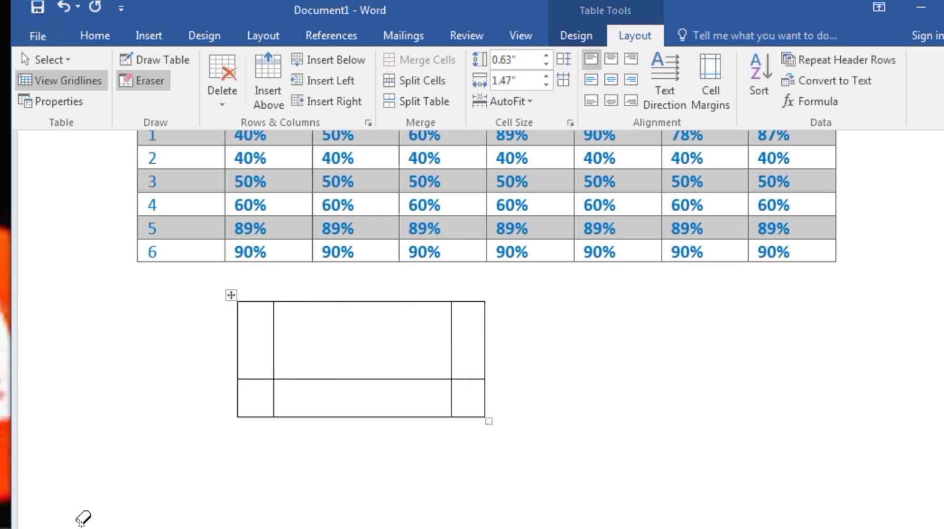
left_click(152, 57)
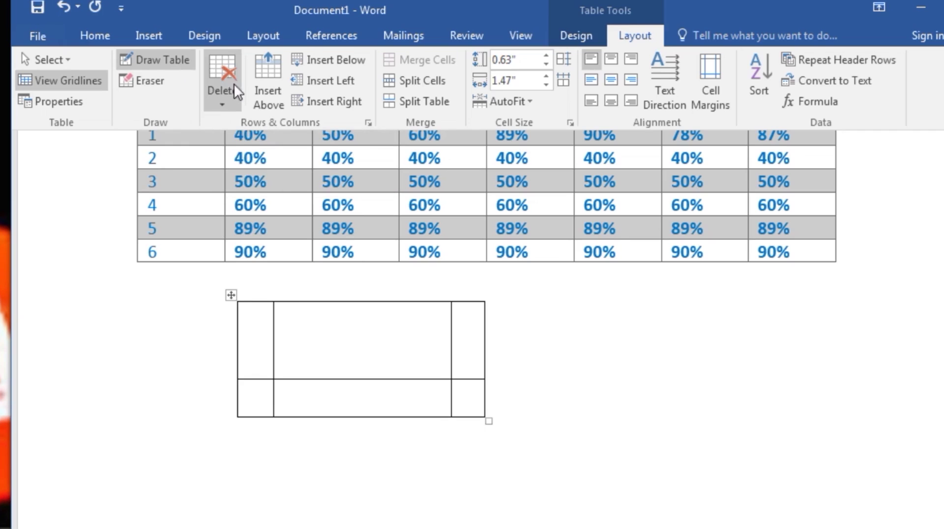
Look through the table's Delete options without choosing anything.
left_click(228, 94)
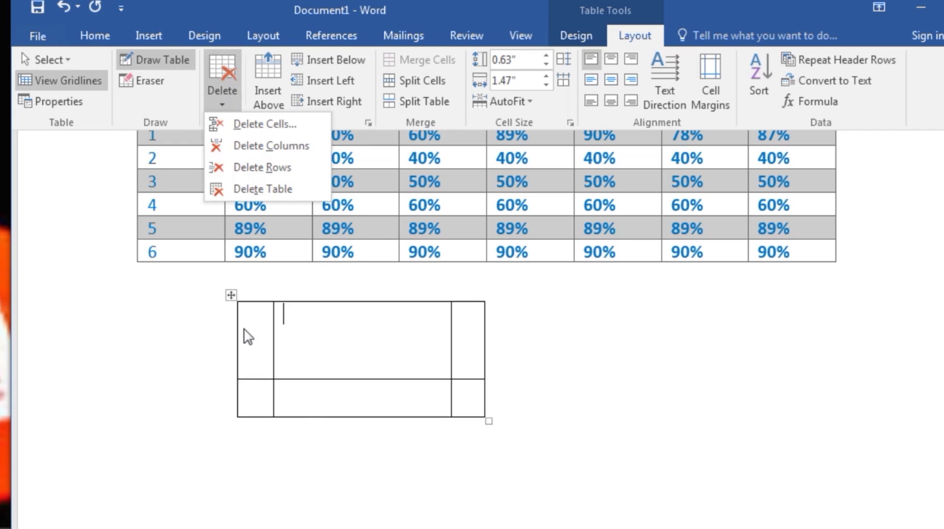
left_click(190, 228)
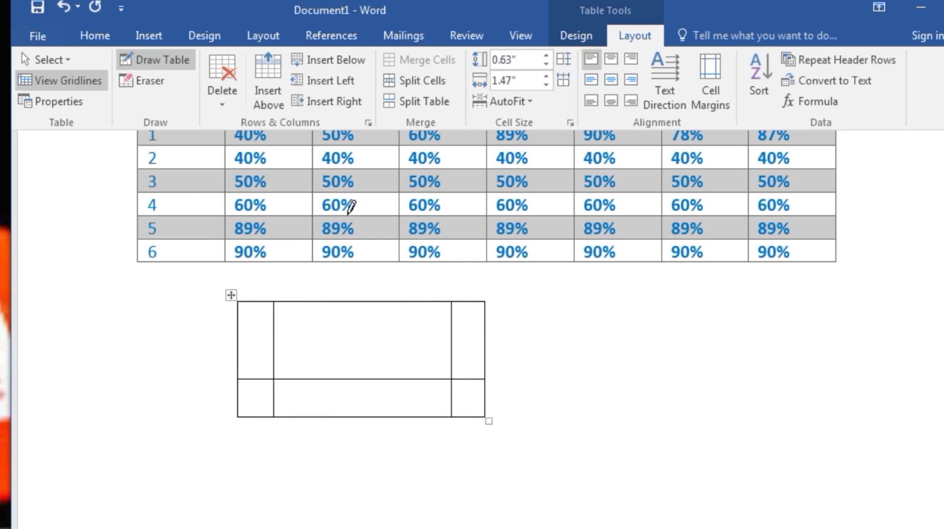
left_click(226, 86)
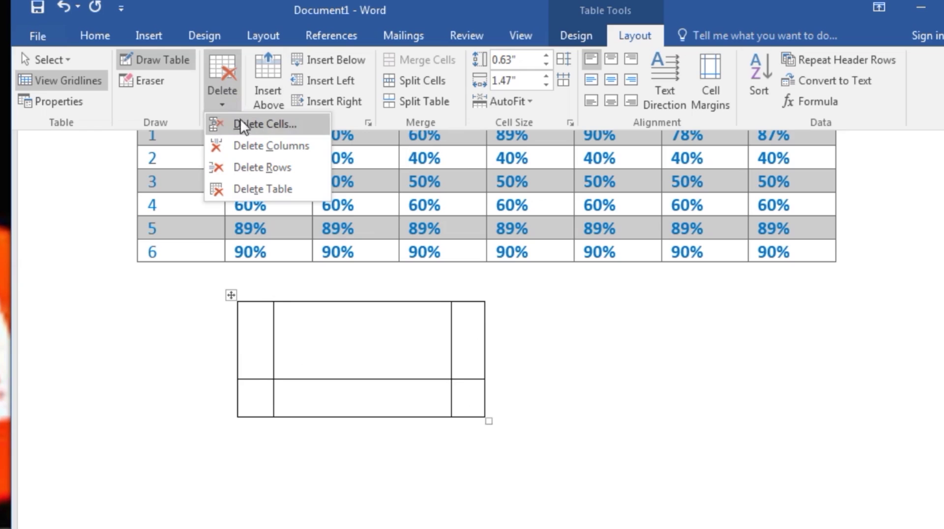
left_click(254, 313)
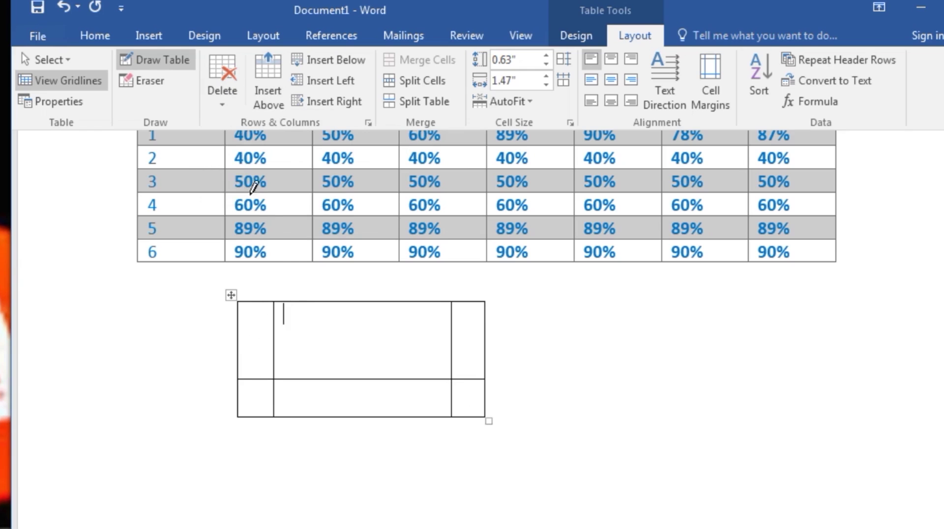
Delete the wide top-middle cell using Shift cells left, giving an L-shaped table.
left_click(227, 102)
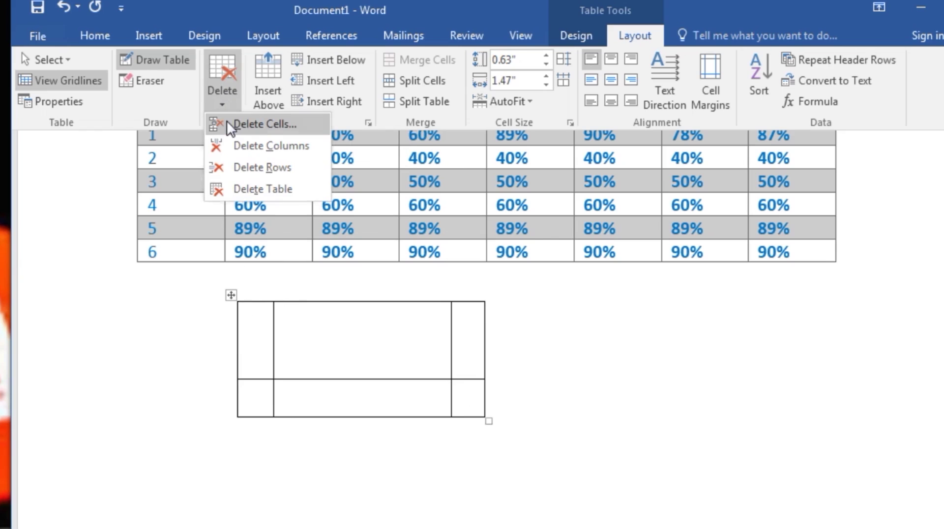
left_click(227, 123)
left_click_drag(486, 245, 566, 267)
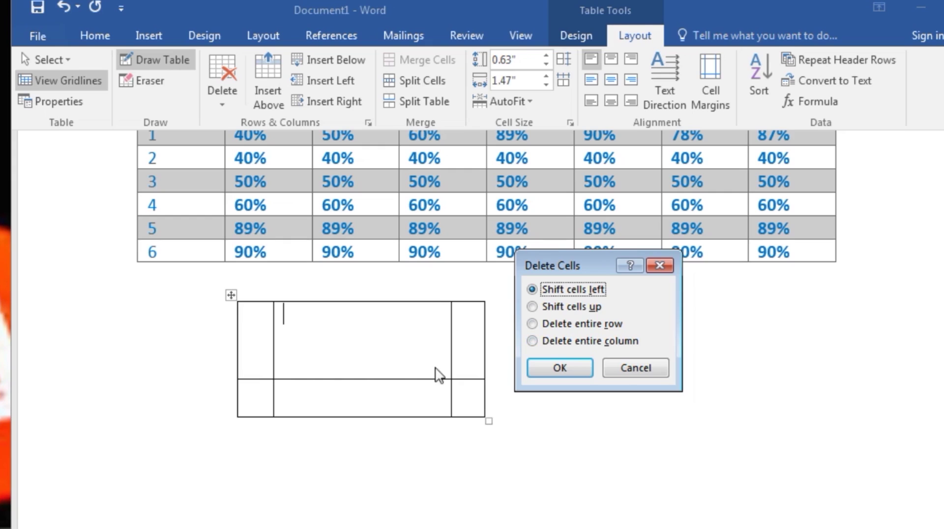
left_click(533, 307)
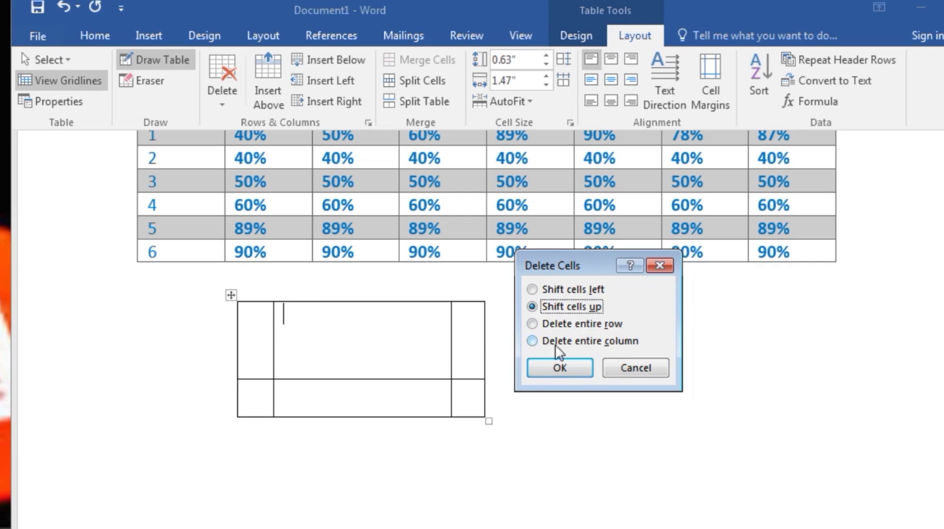
left_click(532, 290)
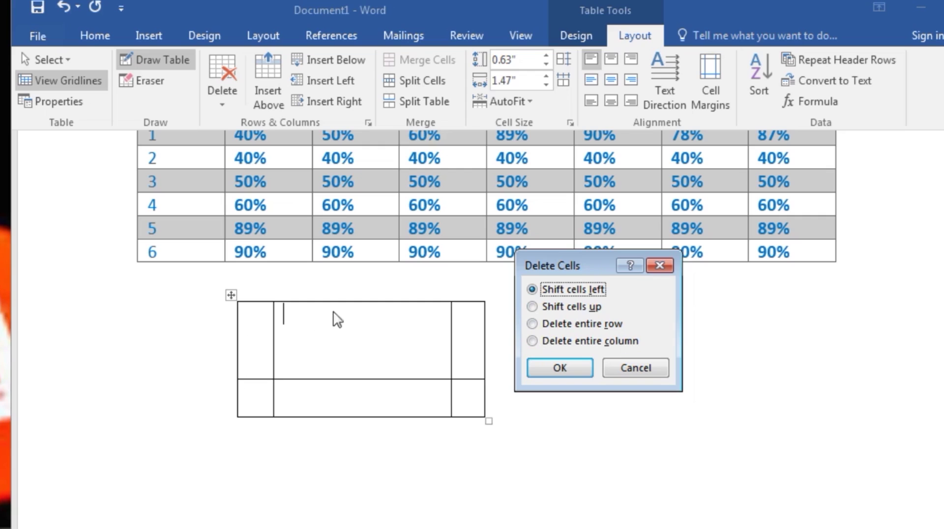
left_click(563, 373)
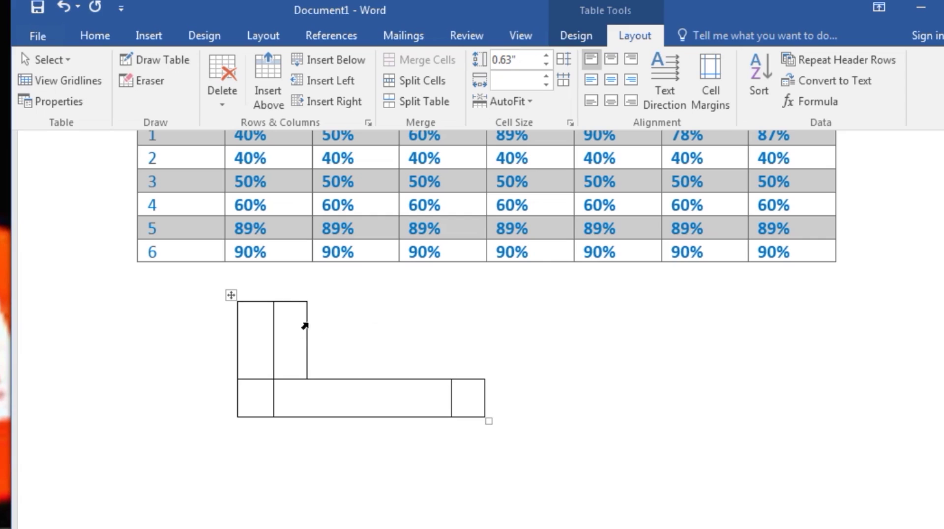
left_click(270, 320)
left_click(277, 326)
left_click(228, 93)
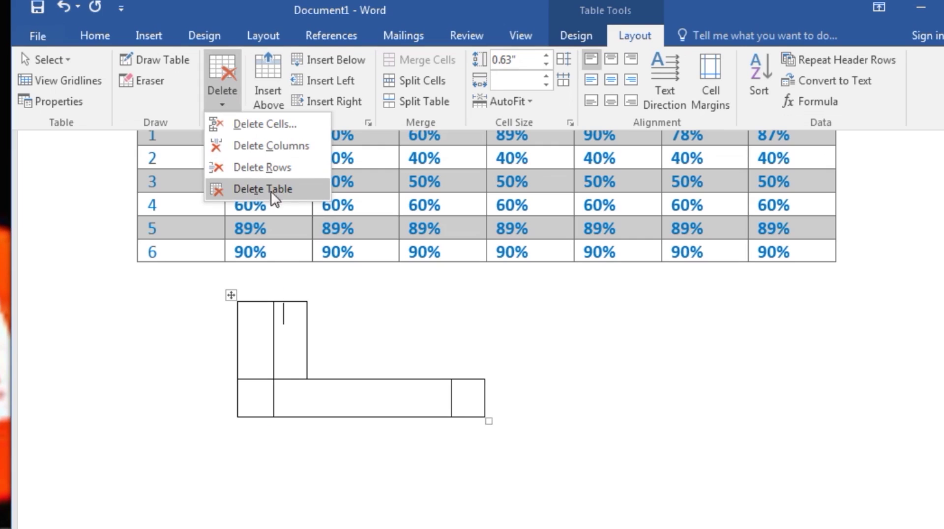
left_click(285, 191)
key("ctrl+z")
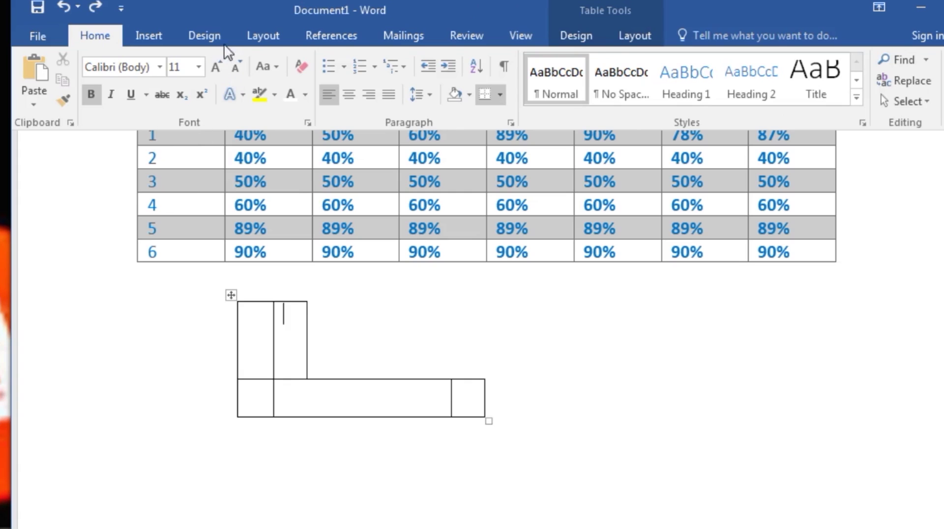
left_click(628, 38)
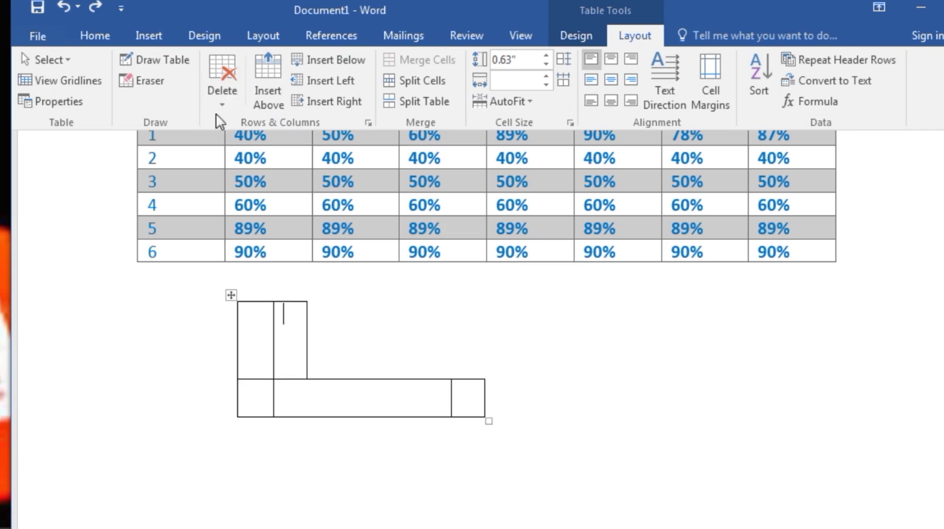
Insert a row above the top-right cell in the table's narrow upper part.
mouse_move(289, 293)
left_click(278, 310)
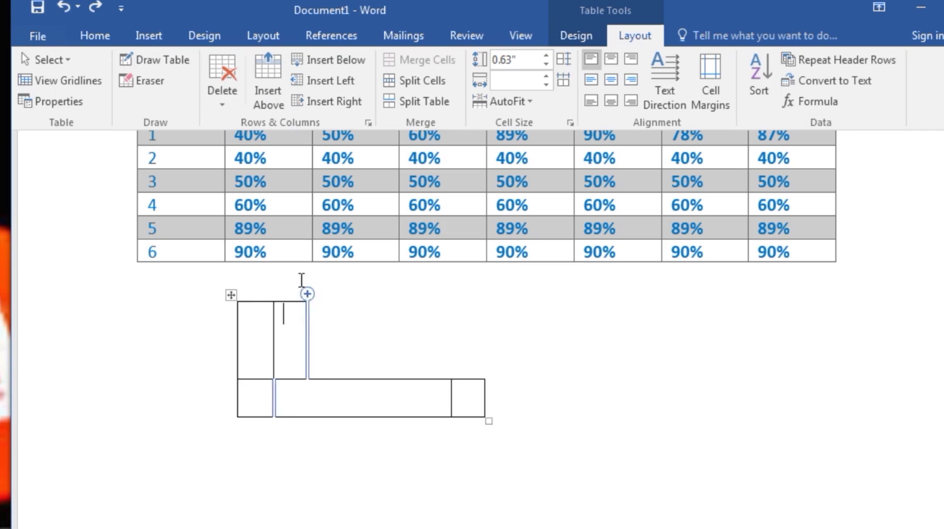
left_click(259, 92)
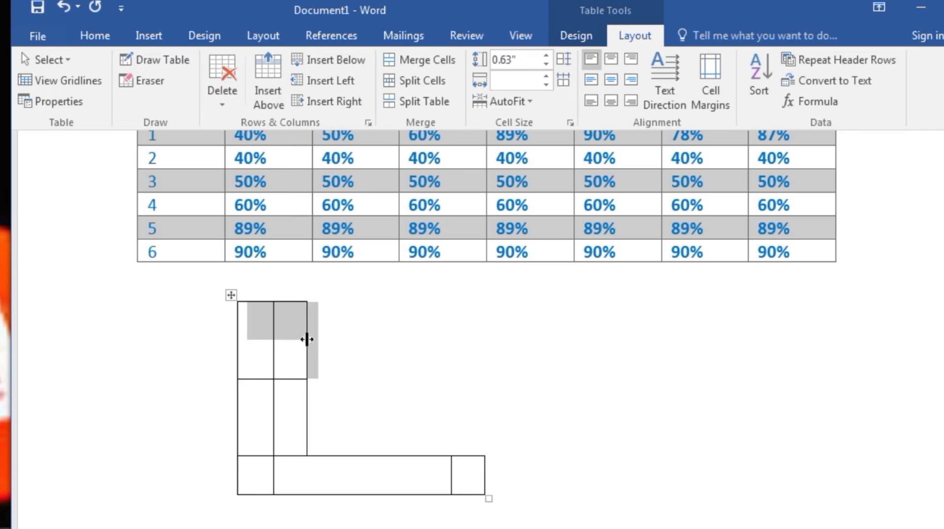
left_click(276, 327)
left_click_drag(249, 321, 299, 322)
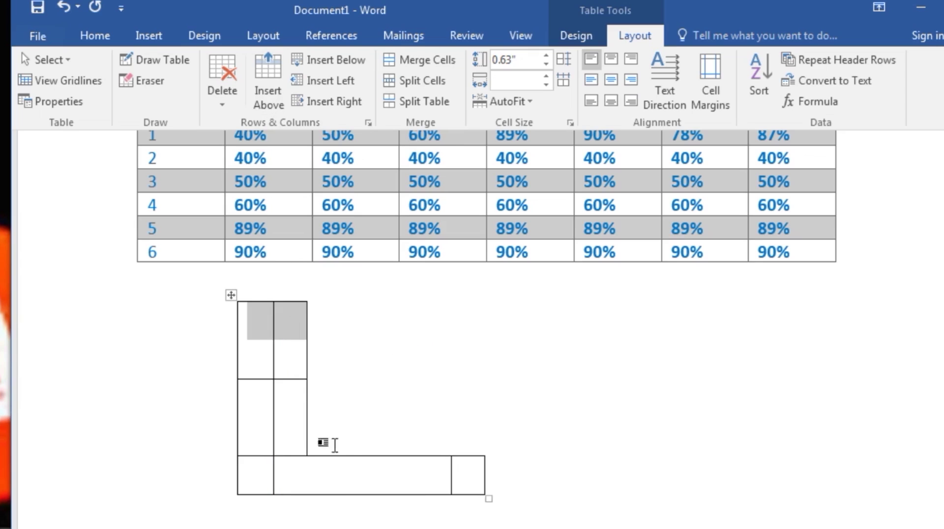
left_click(355, 473)
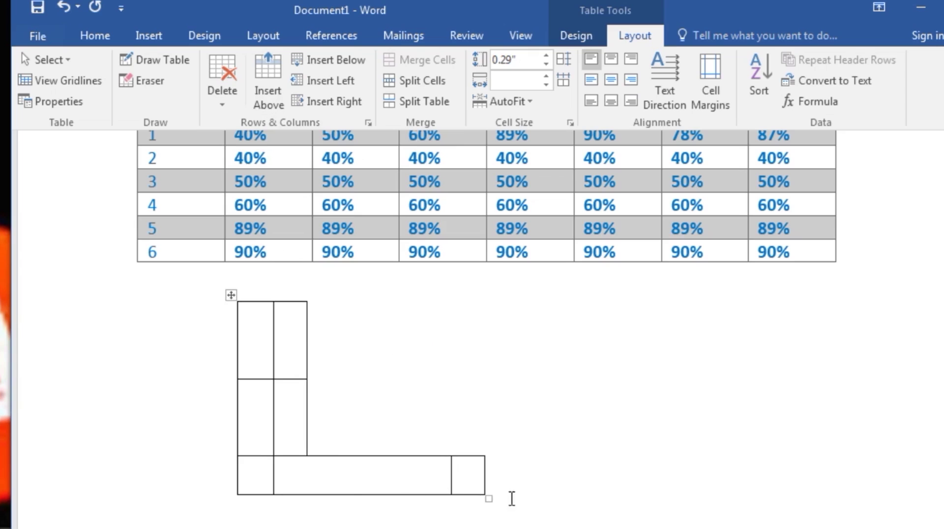
Insert a row above the bottom-right cell in the table's wide lower part.
left_click(463, 470)
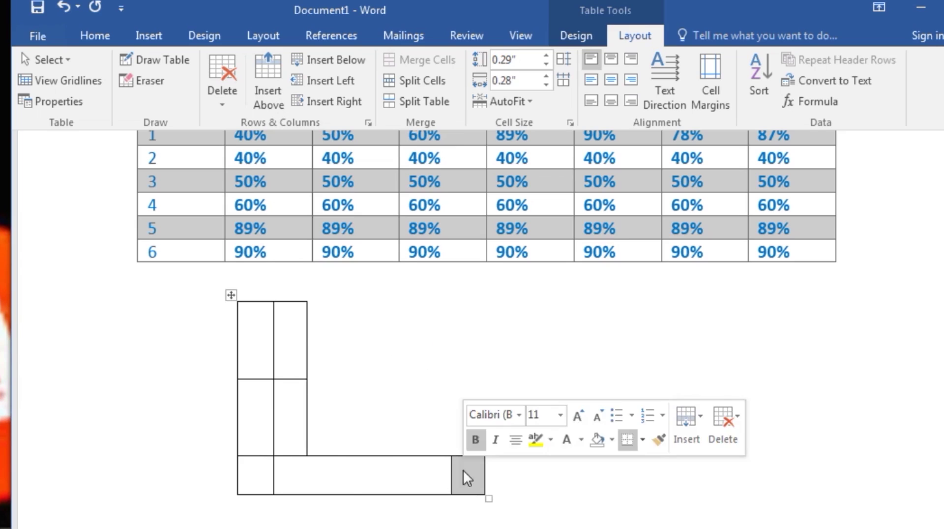
left_click(273, 87)
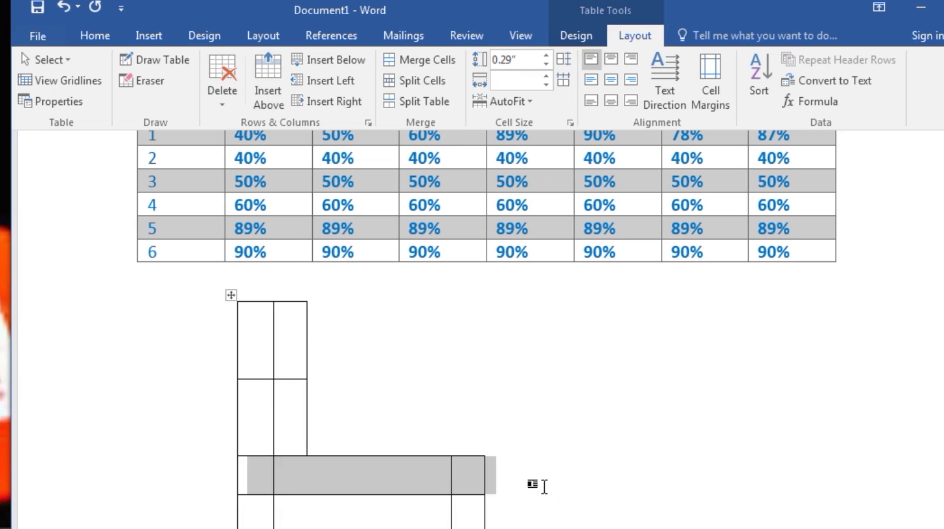
left_click(358, 466)
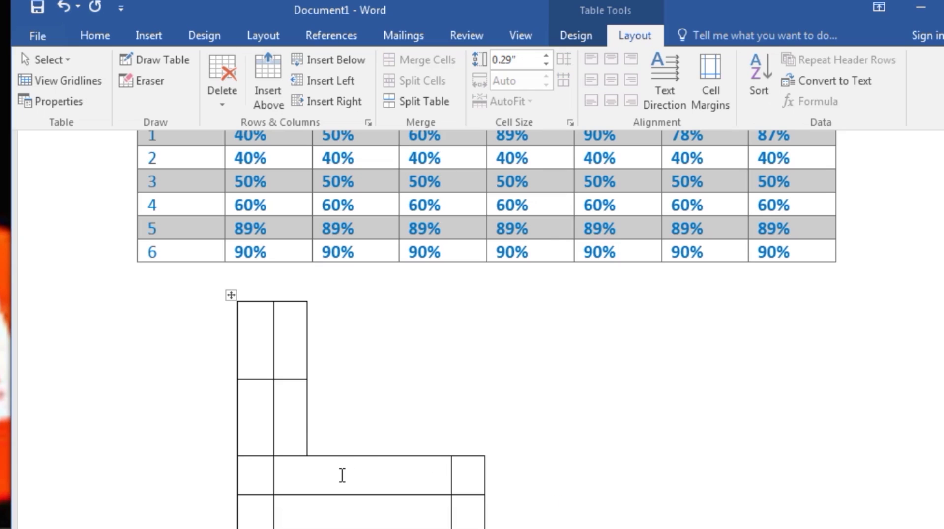
left_click(297, 401)
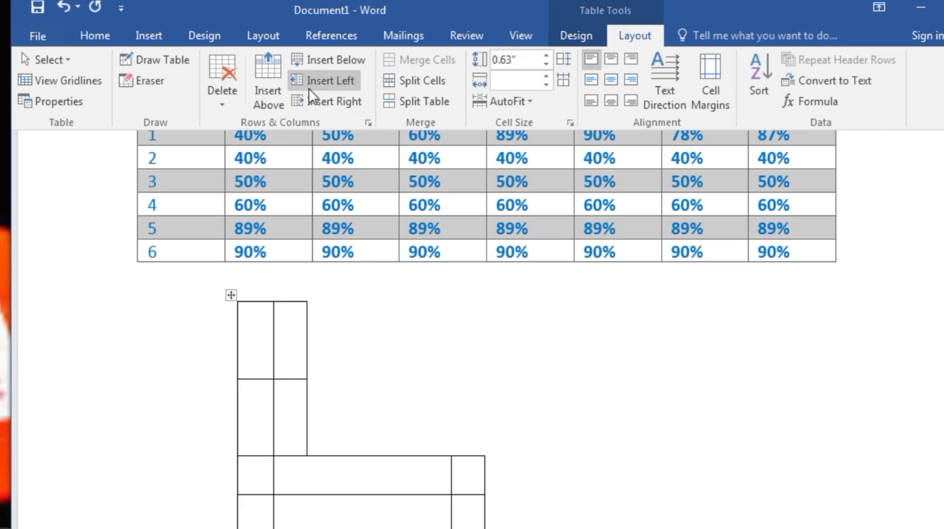
Add three columns around the top-right cell of the table's upper part.
left_click(311, 103)
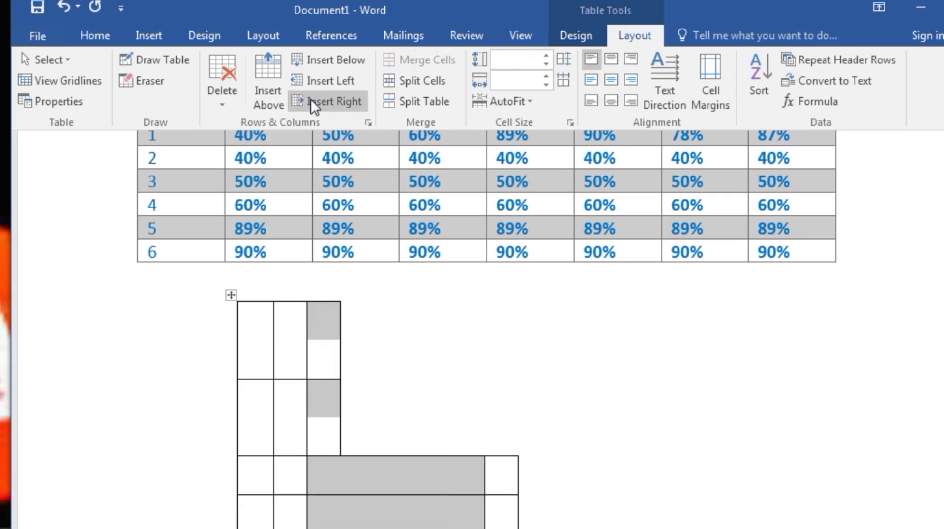
left_click(311, 102)
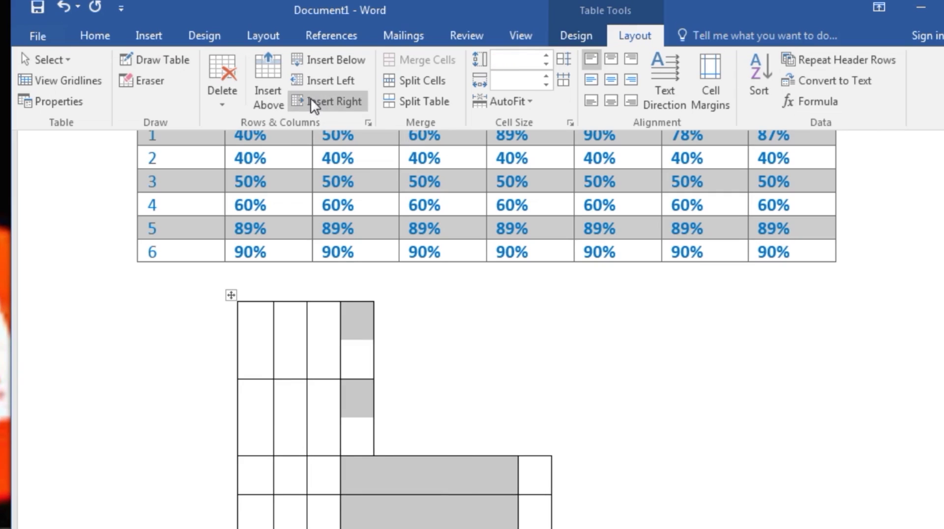
left_click(353, 321)
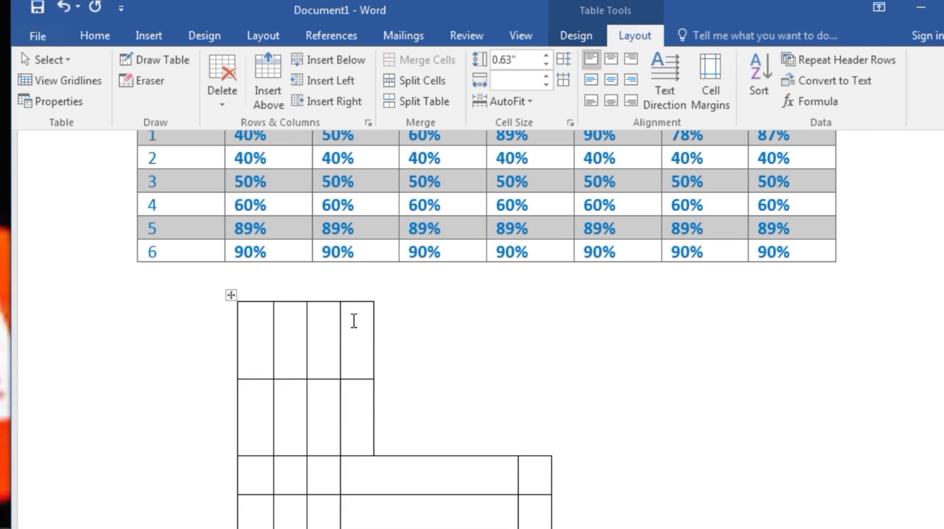
left_click(332, 81)
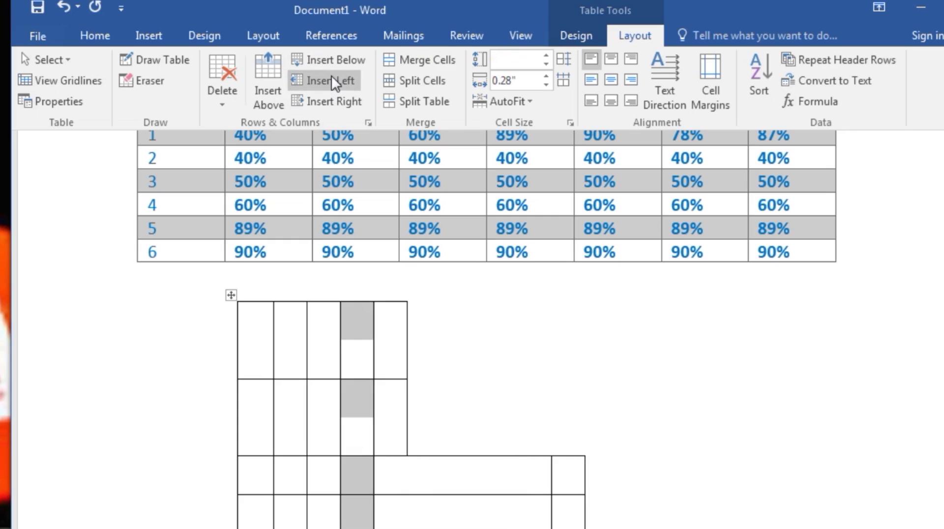
left_click(389, 342)
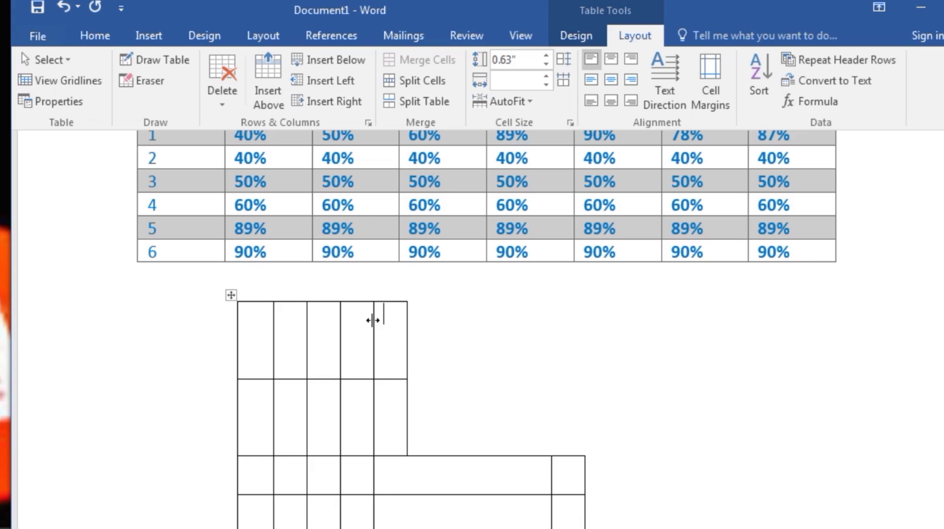
left_click_drag(387, 312, 391, 517)
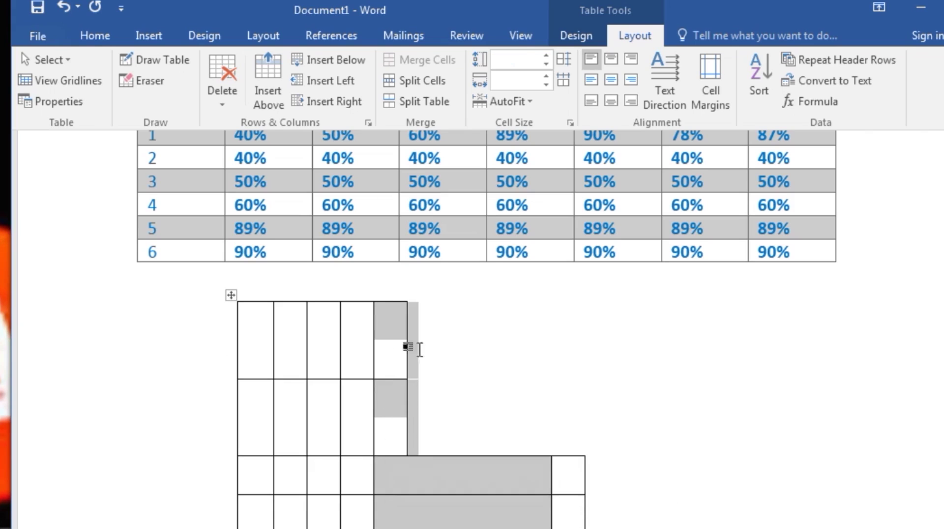
left_click(436, 298)
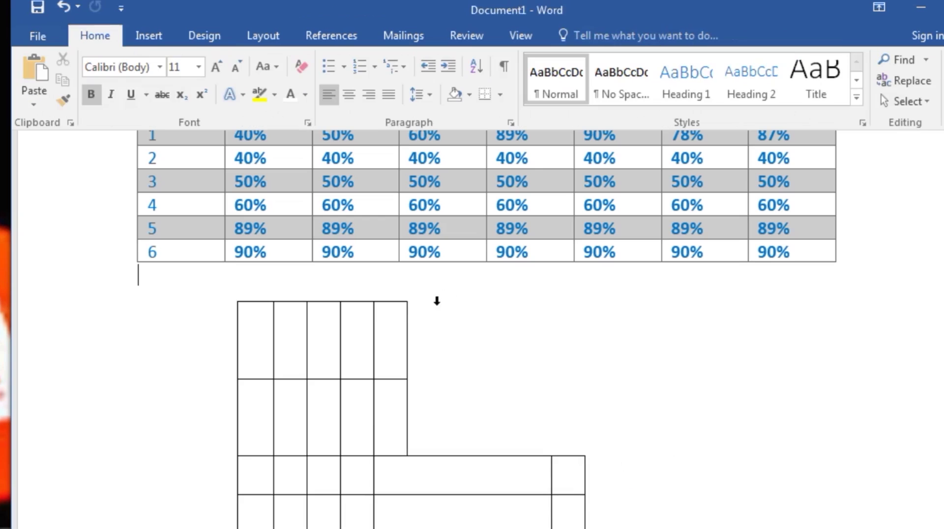
Insert two more columns, one beside the top-right cell and one in the lower table.
left_click(385, 314)
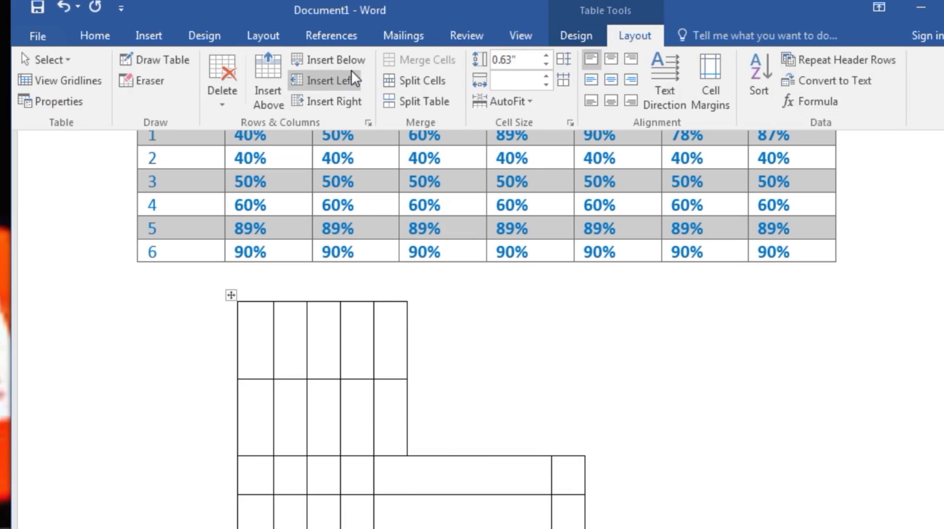
left_click(341, 80)
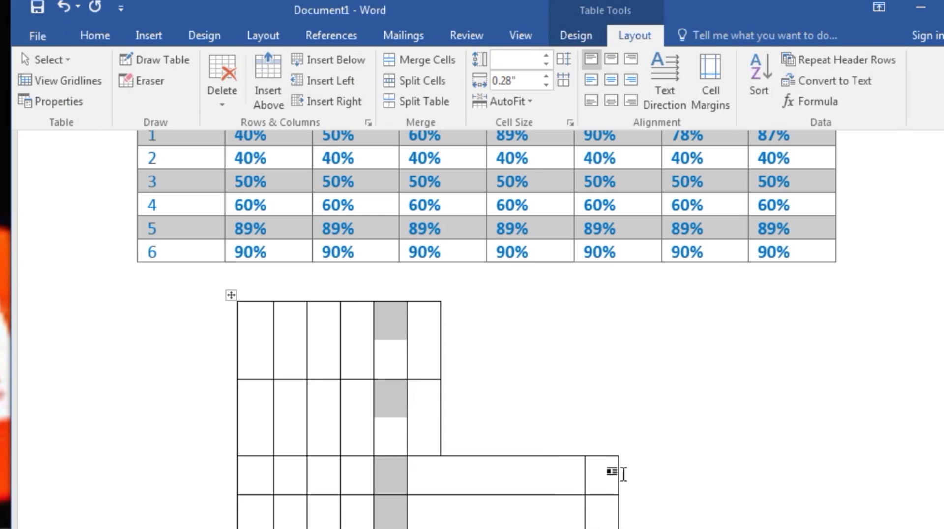
left_click(613, 470)
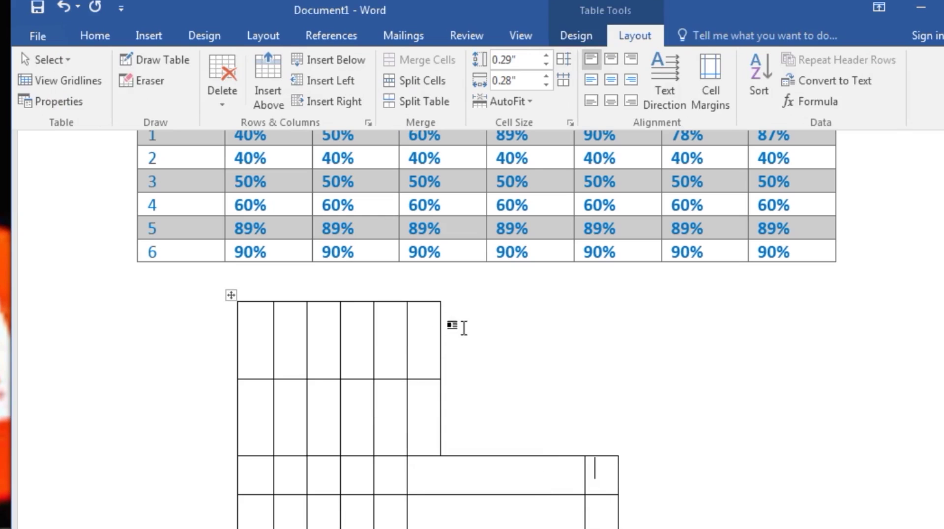
left_click(338, 80)
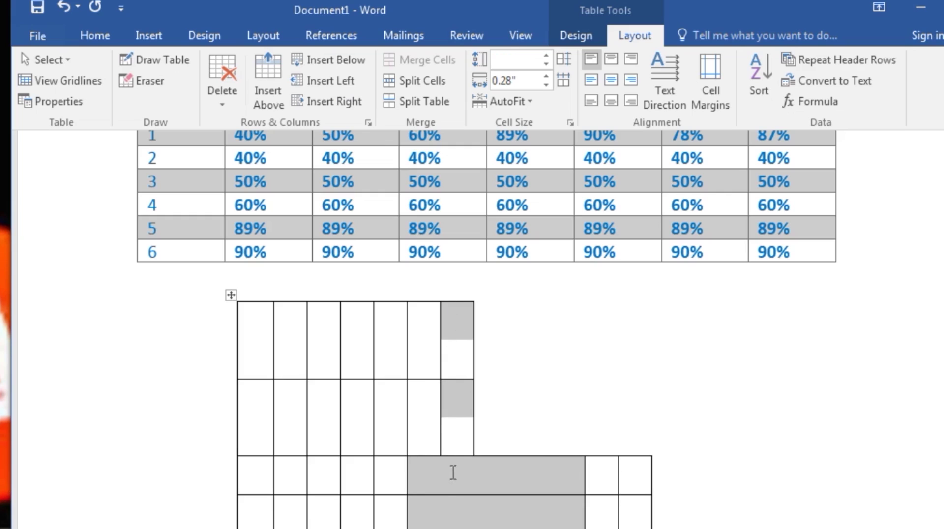
left_click(606, 476)
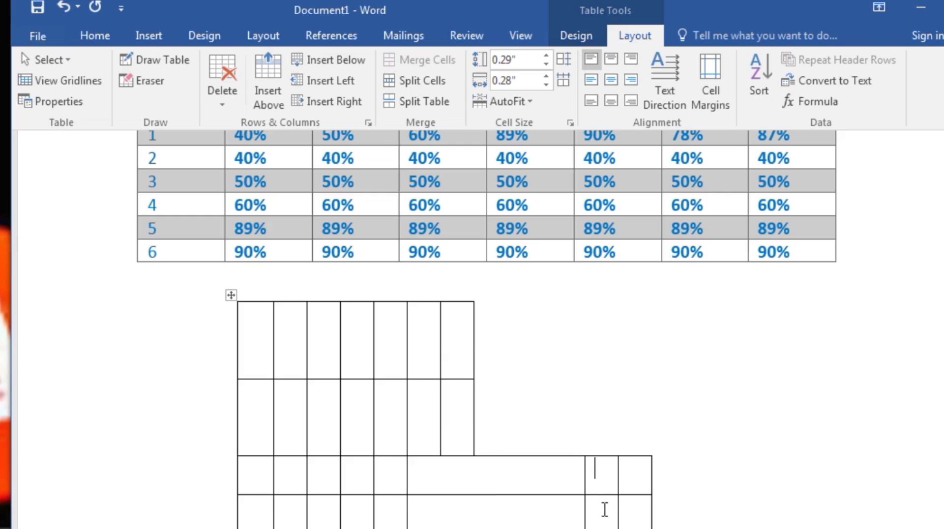
left_click(634, 480)
left_click(634, 522)
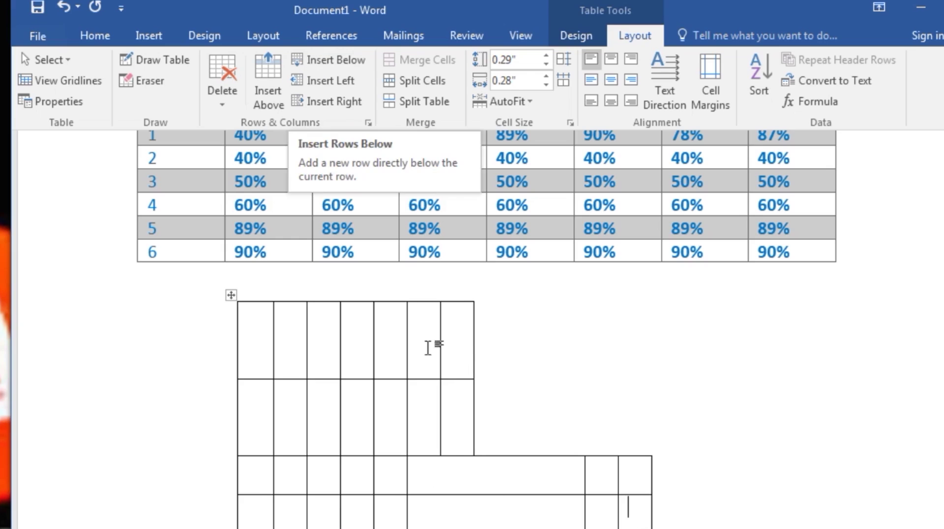
Insert a new row below the wide cell in the lower table's last row.
left_click(475, 516)
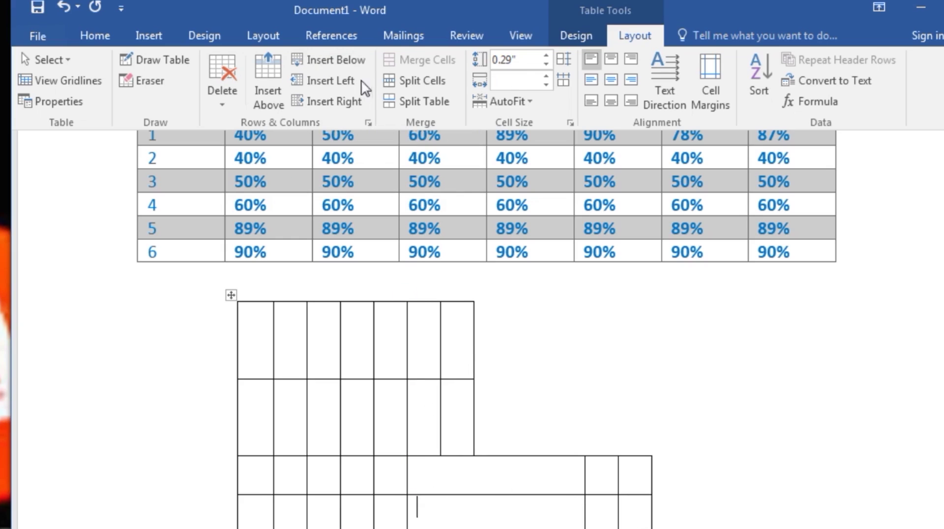
left_click(340, 56)
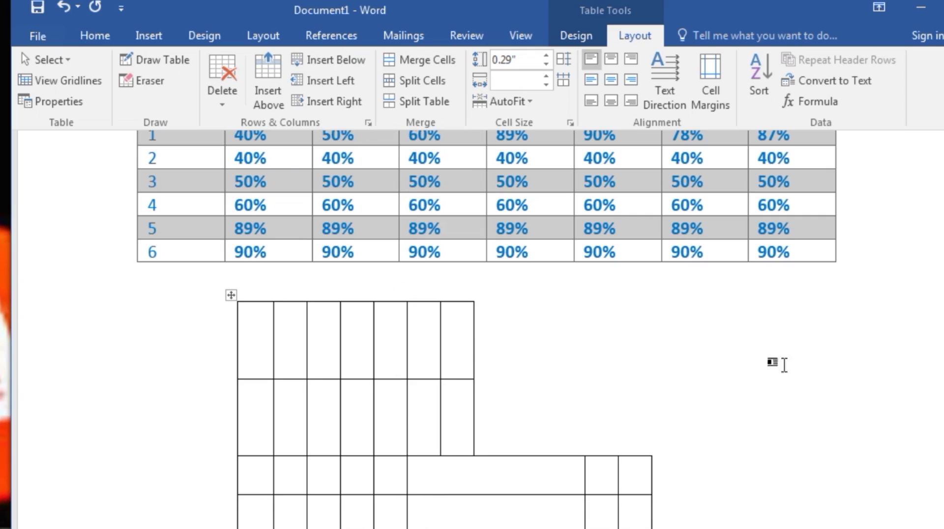
scroll(795, 377, "down", 5)
scroll(796, 377, "up", 3)
left_click(681, 396)
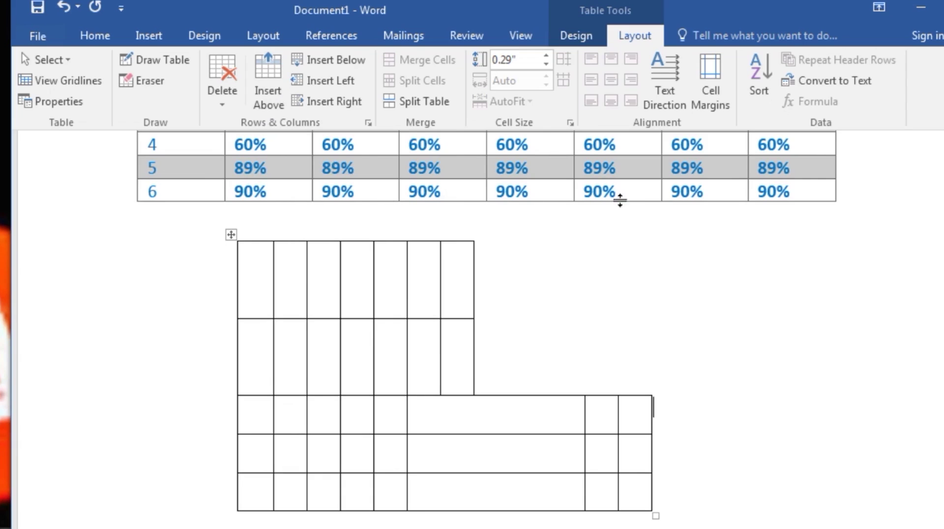
scroll(610, 272, "up", 6)
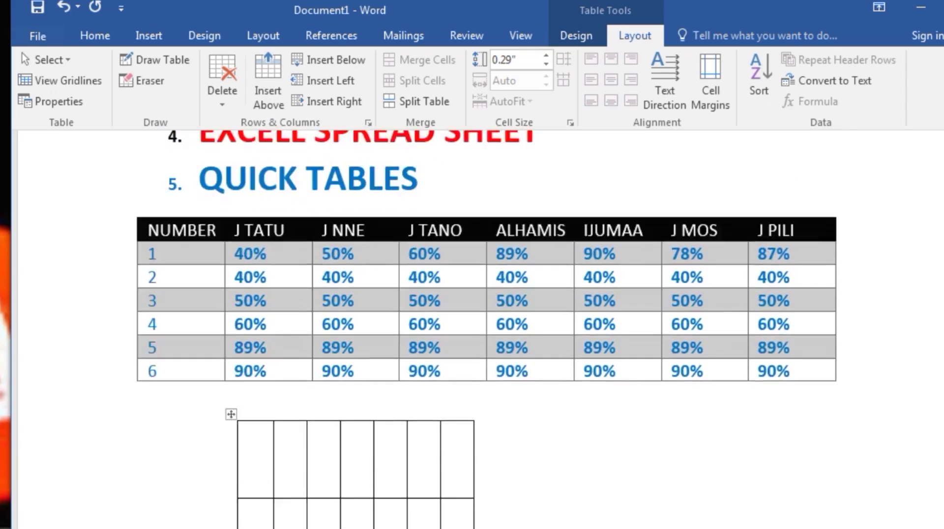
scroll(610, 272, "down", 2)
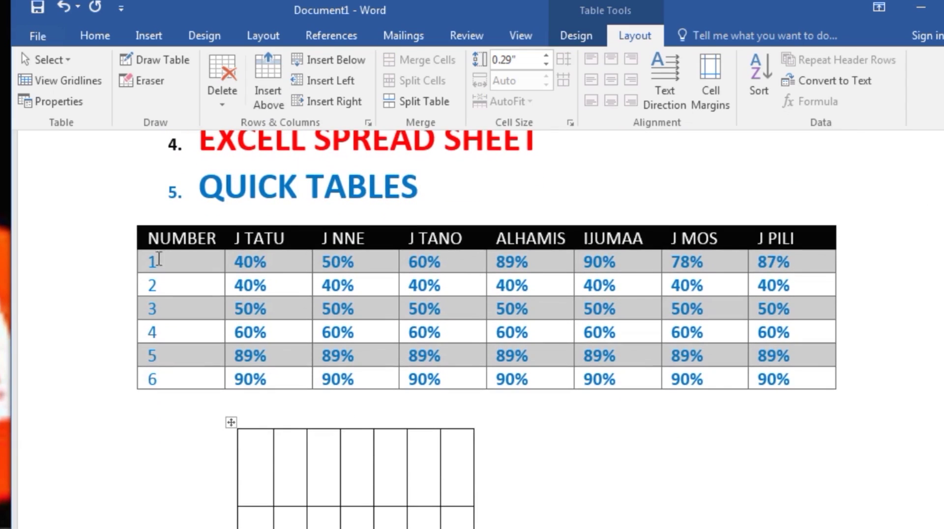
left_click(139, 246)
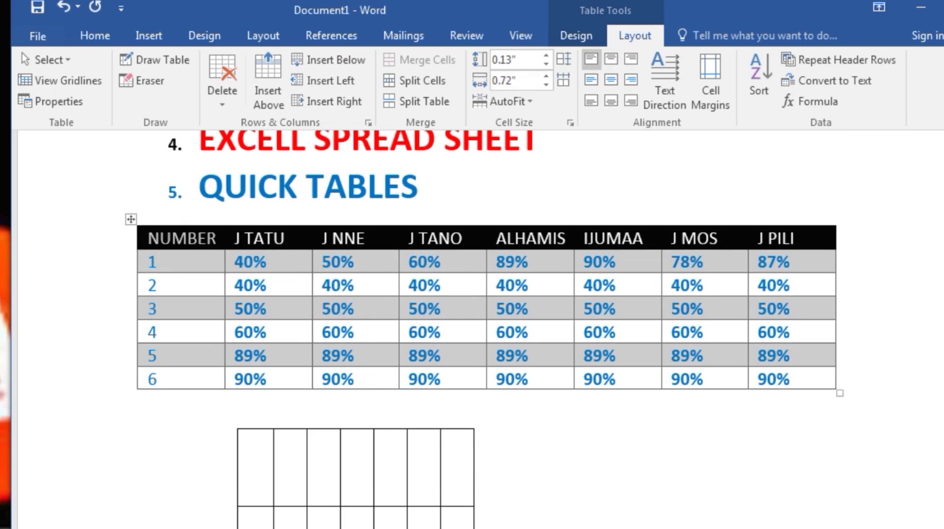
scroll(484, 320, "down", 3)
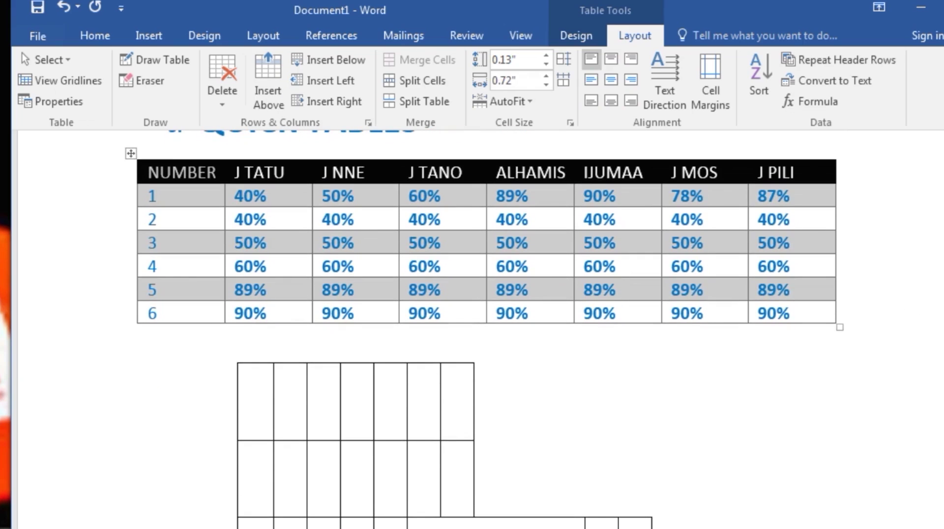
scroll(484, 329, "down", 6)
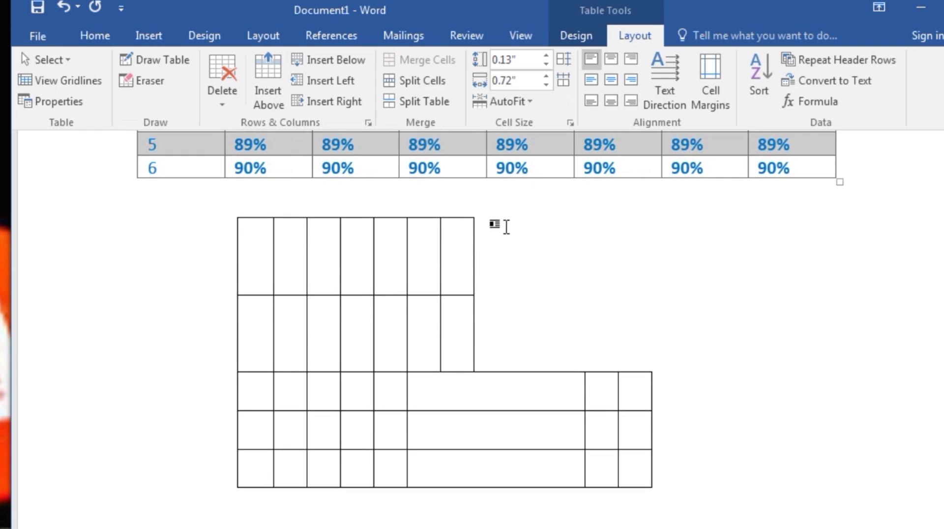
left_click(402, 231)
Merge the first two top-row cells of the grid into one.
left_click(420, 234)
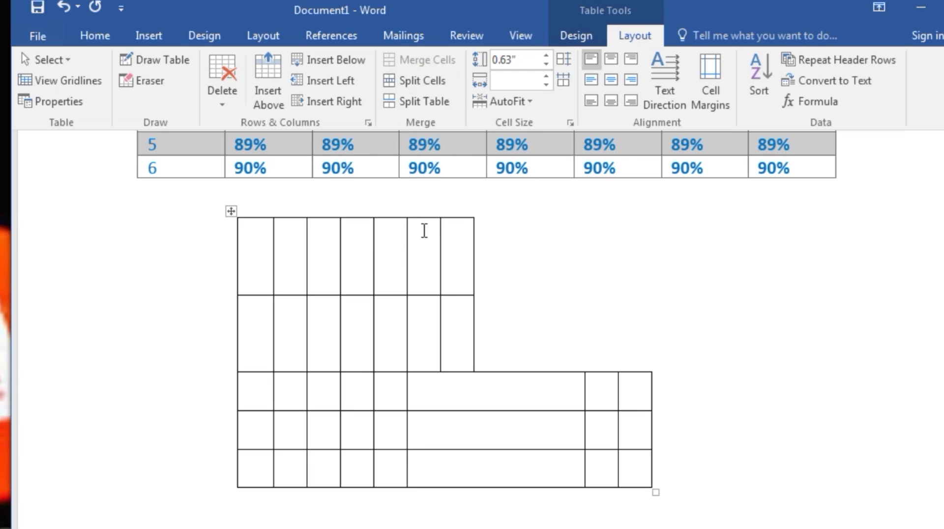
left_click(270, 240)
left_click_drag(270, 240, 289, 243)
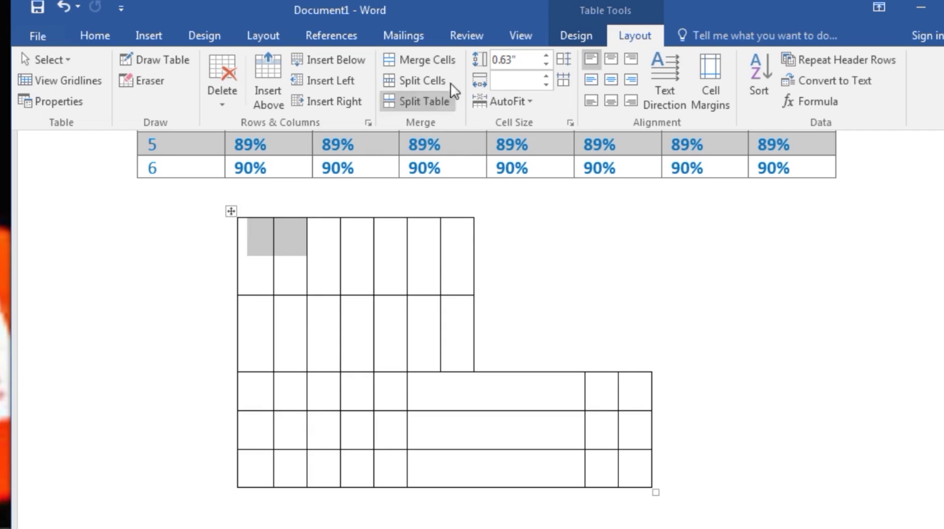
left_click(433, 60)
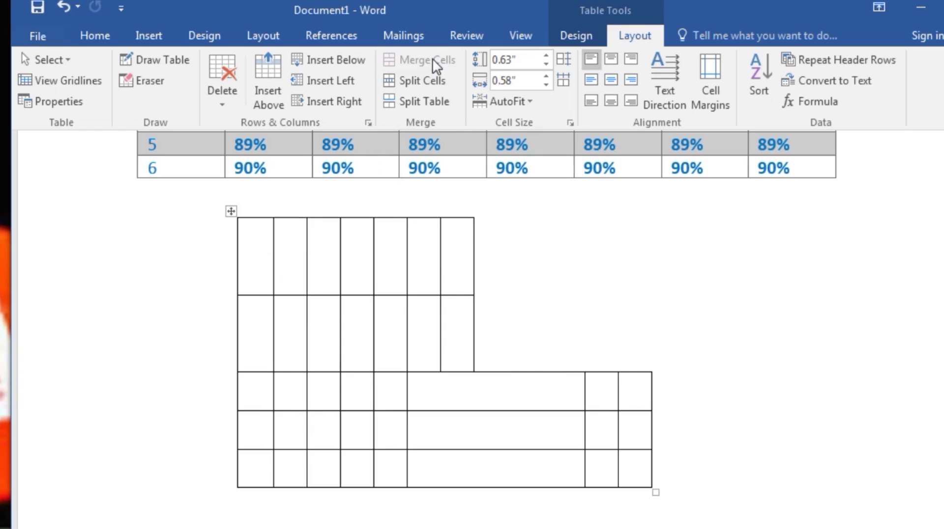
left_click(293, 257)
Merge a pair of adjacent cells in the second row and another in the fourth row.
left_click_drag(337, 330, 359, 335)
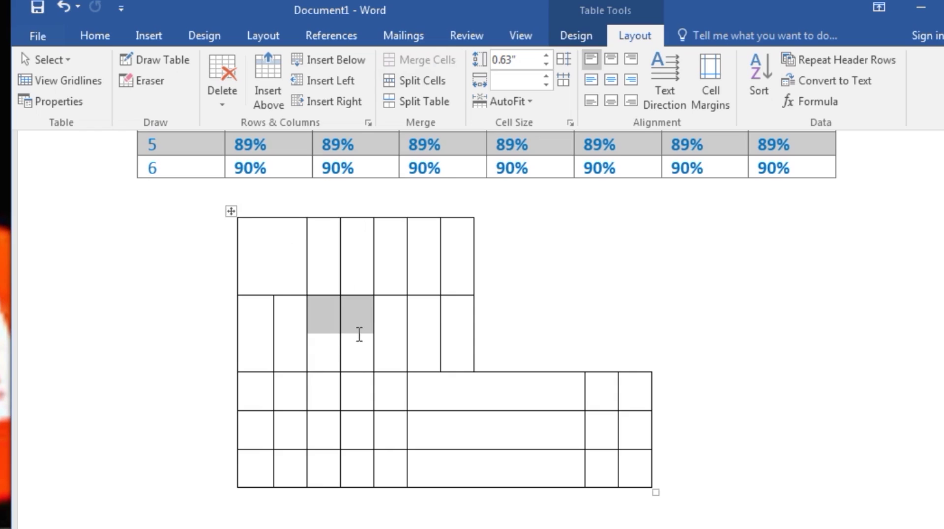
left_click(423, 59)
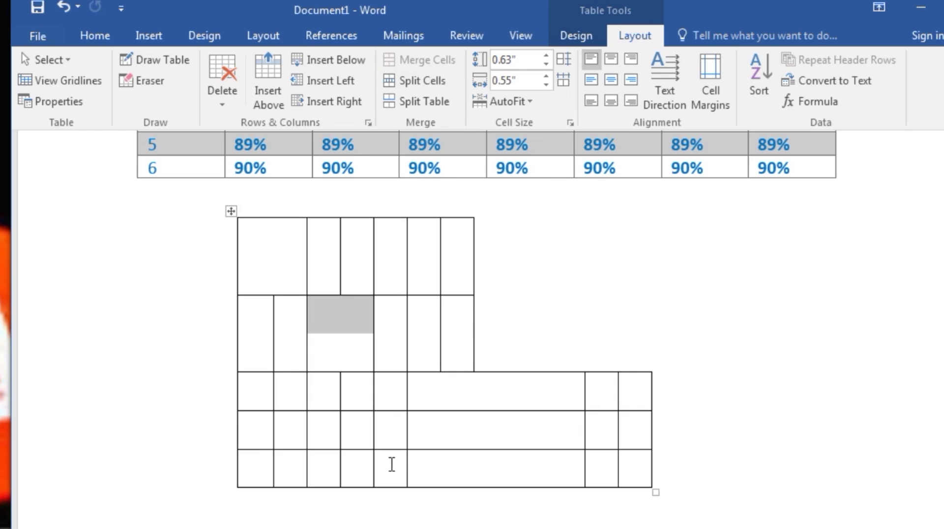
left_click_drag(398, 436, 419, 437)
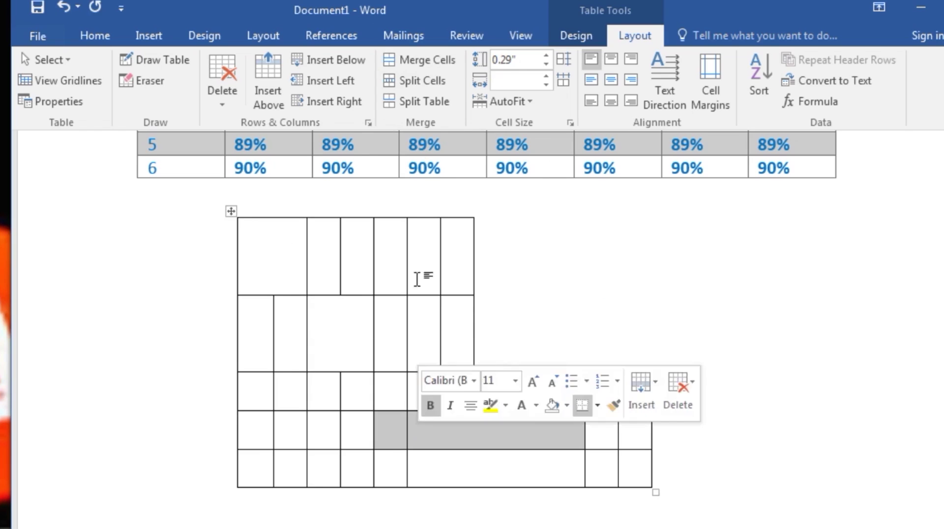
left_click(420, 60)
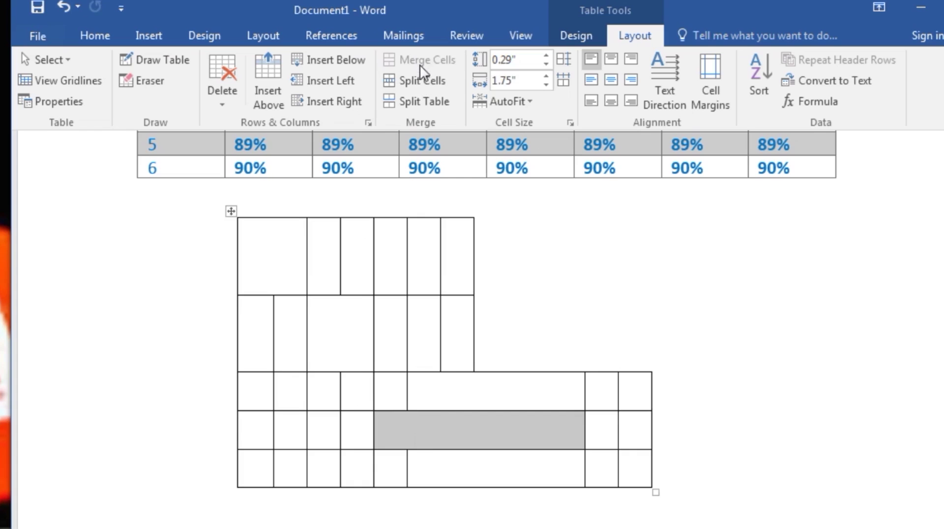
left_click(459, 426)
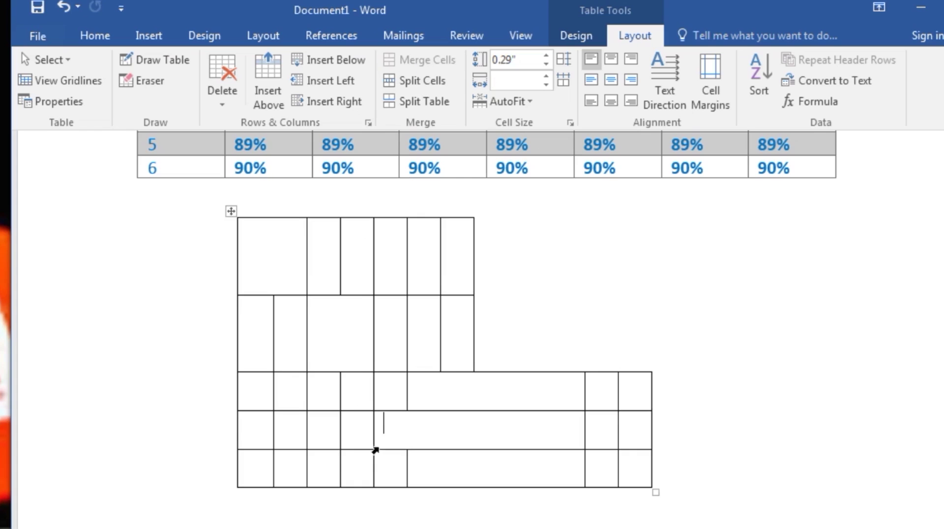
left_click(265, 246)
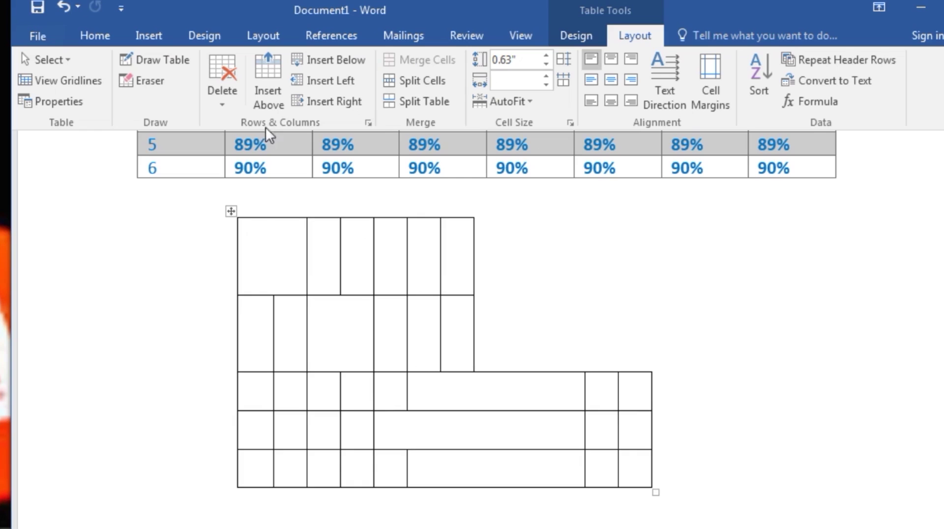
left_click(105, 38)
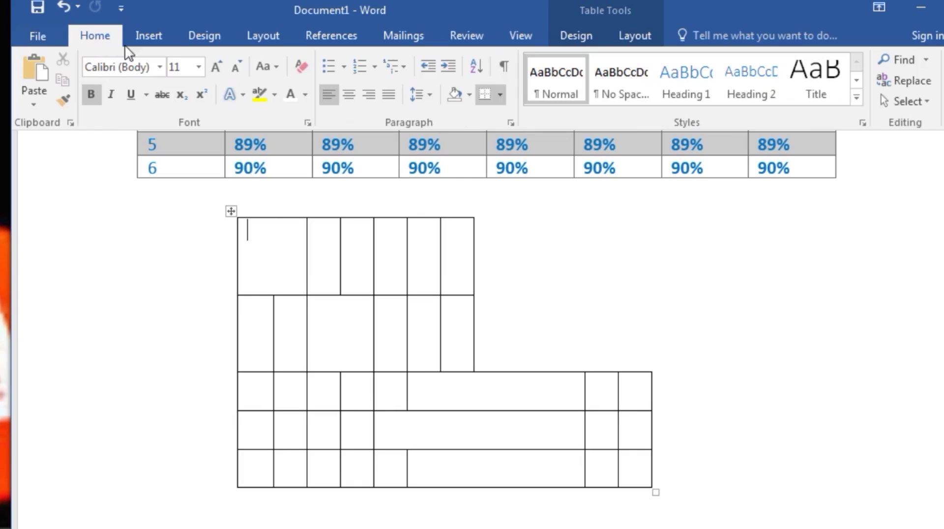
Apply red text highlighting and set the table border pen colour to dark blue.
left_click(274, 94)
left_click(265, 147)
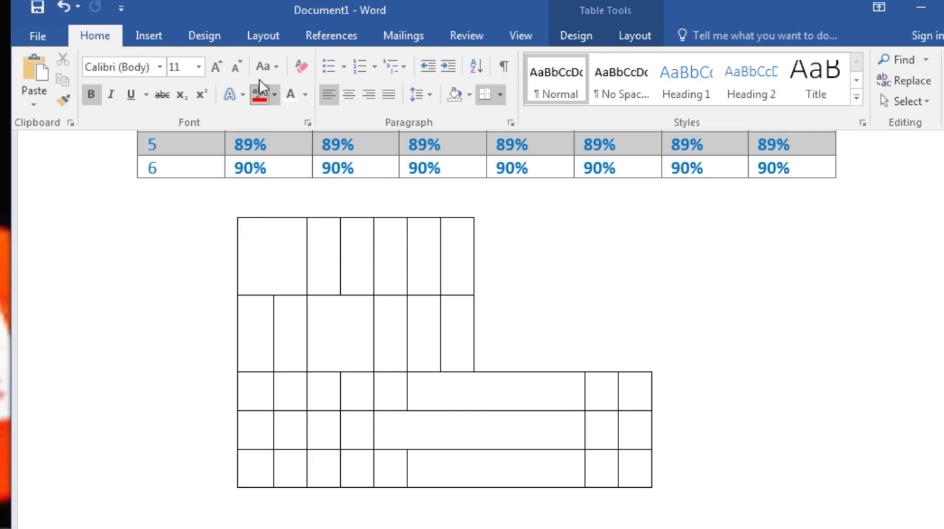
left_click(609, 36)
left_click(581, 33)
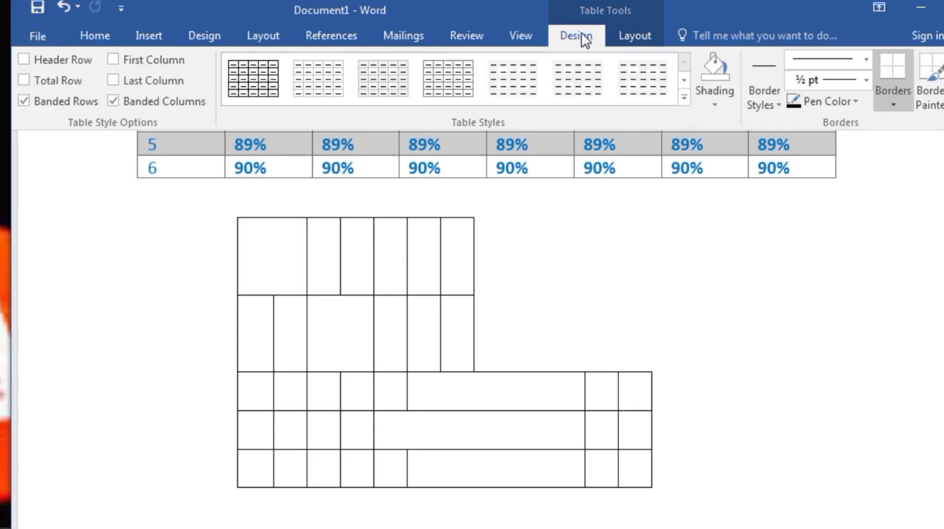
left_click(837, 102)
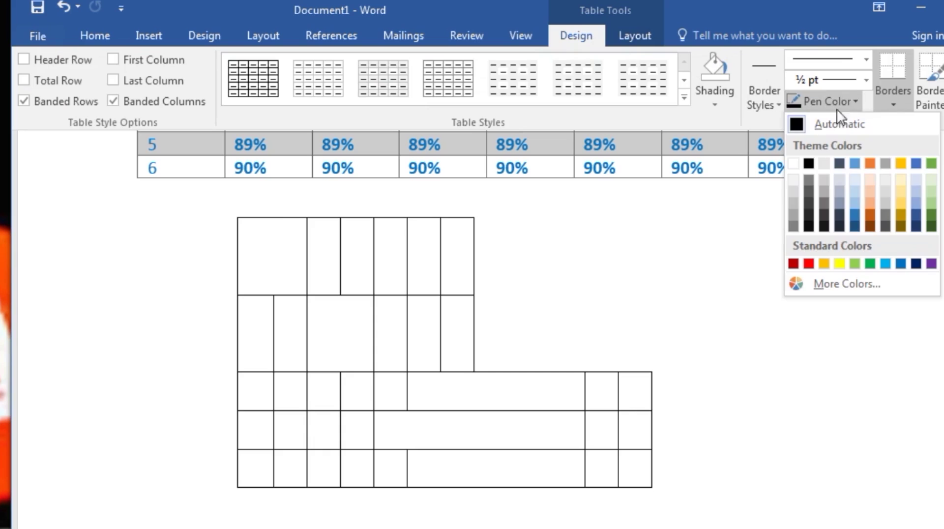
left_click(858, 228)
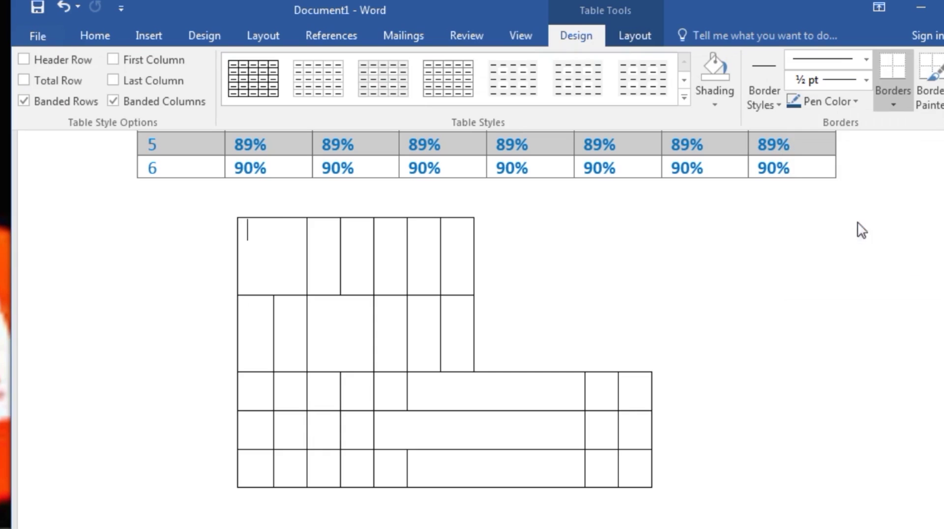
Shade cells: top-left dark grey, second-row dark blue, wide row-4 cell Blue Accent 1 Lighter 40%.
left_click(716, 93)
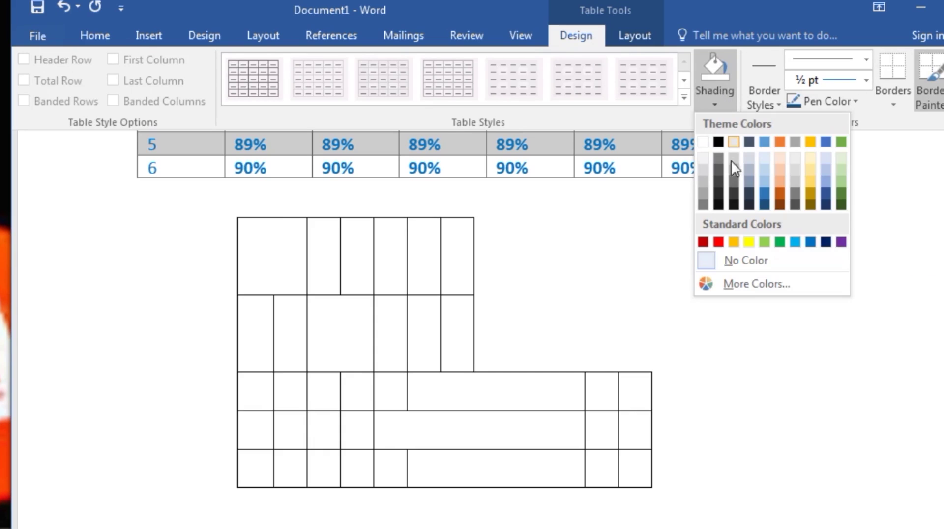
left_click(735, 194)
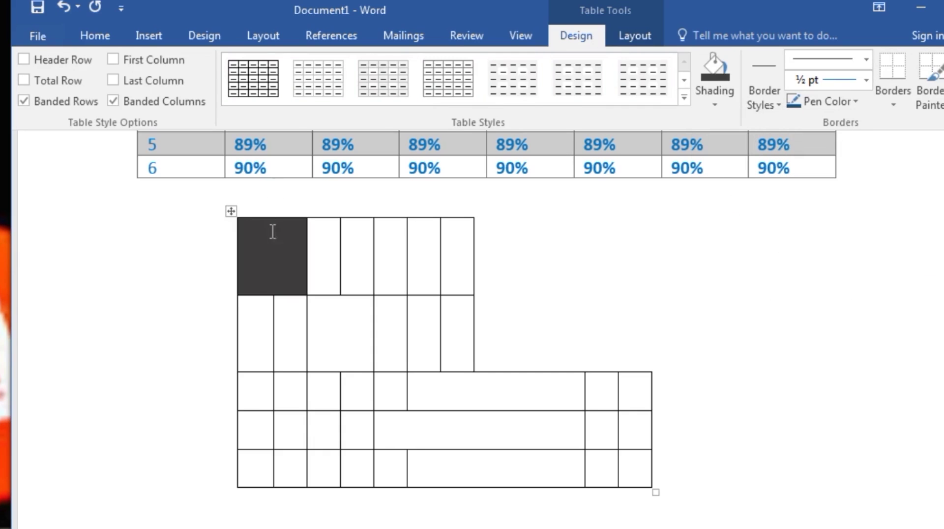
left_click(713, 92)
left_click(765, 204)
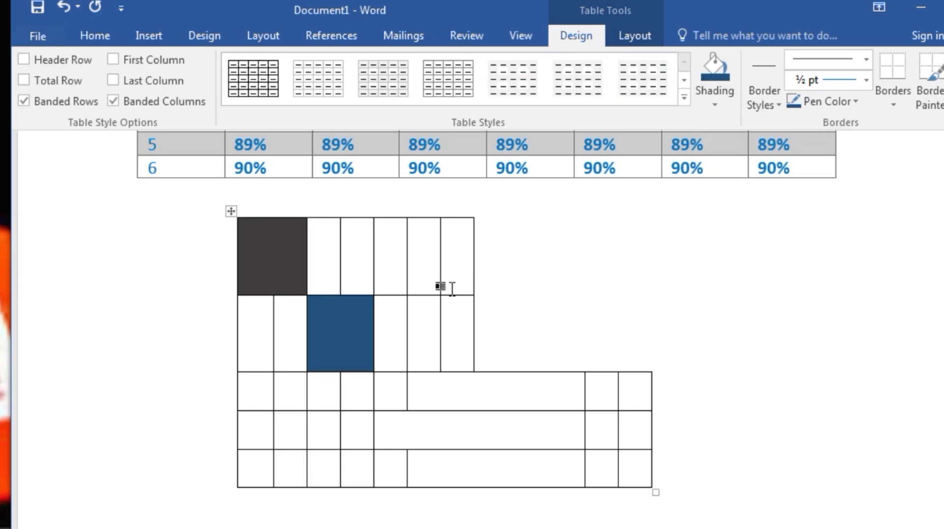
left_click(429, 429)
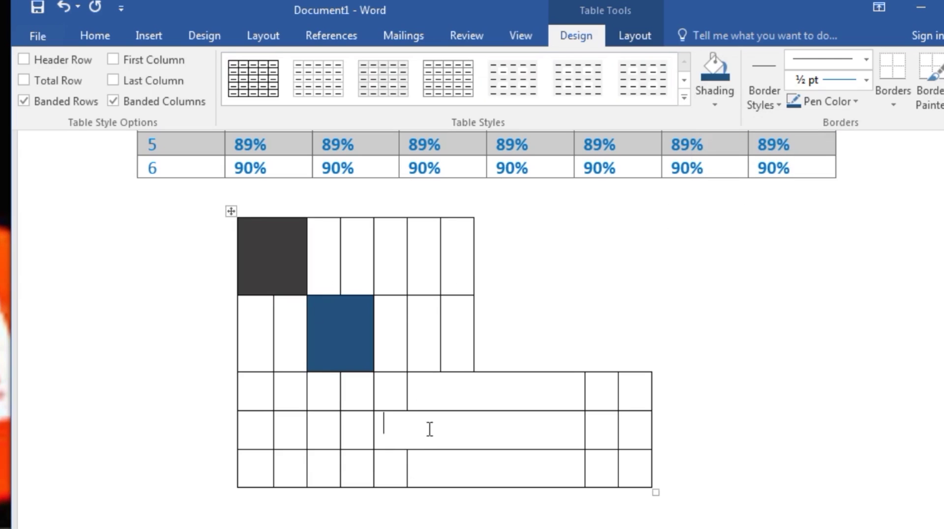
left_click(718, 97)
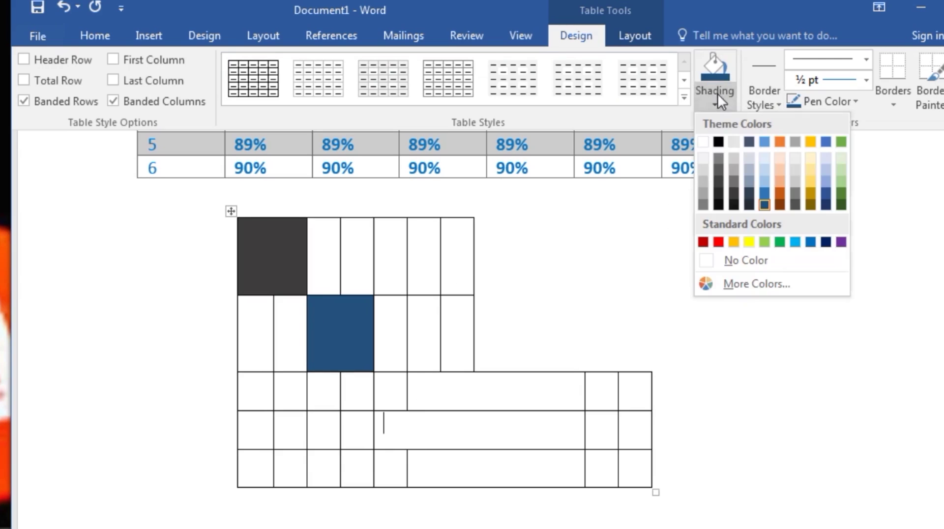
left_click(766, 185)
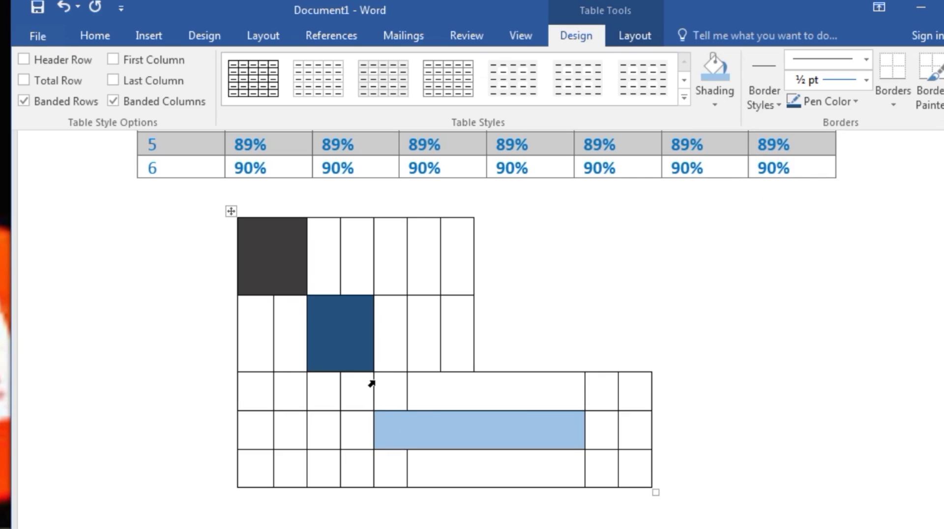
Apply dark red shading to the whole bottom row of the grid table.
left_click(715, 103)
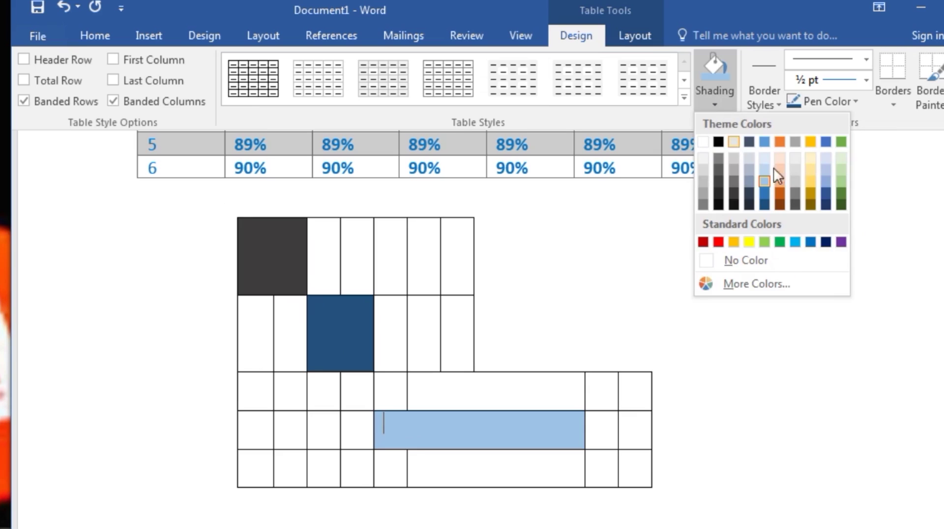
left_click(360, 243)
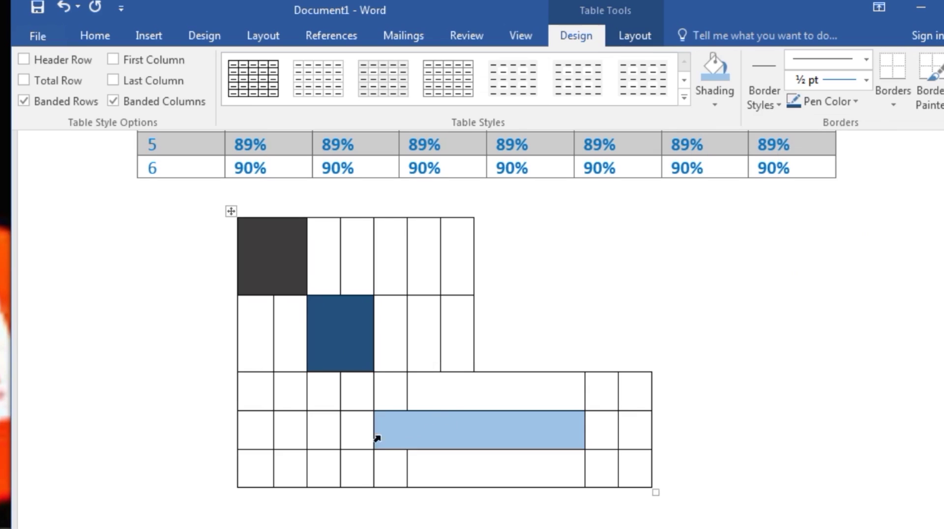
left_click_drag(263, 463, 648, 471)
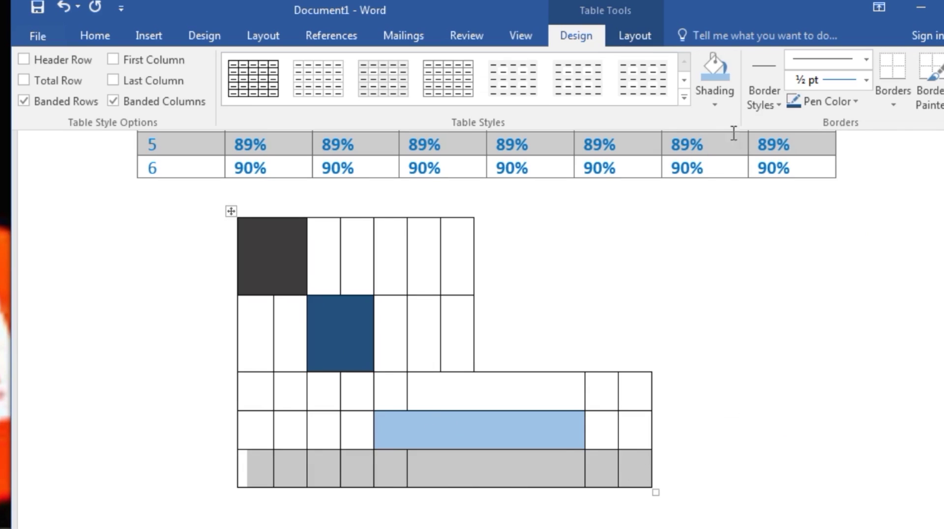
left_click(727, 96)
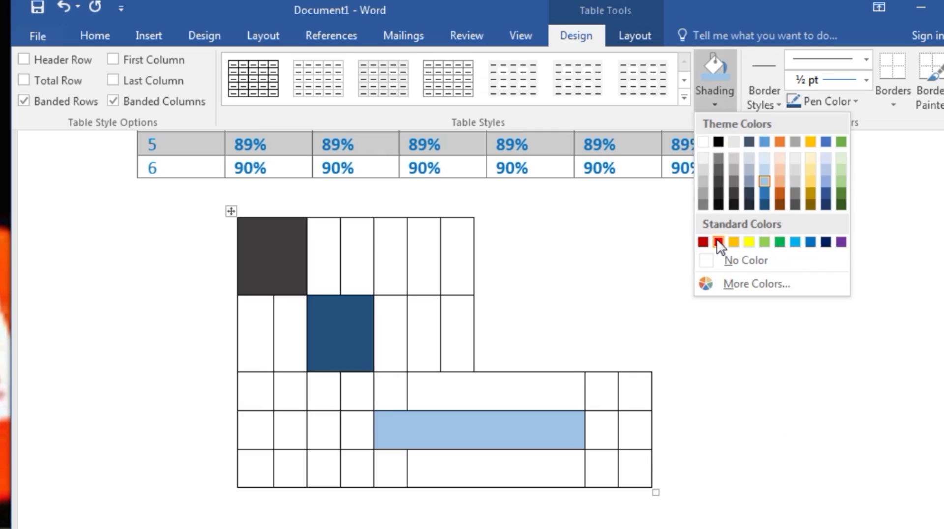
left_click(705, 242)
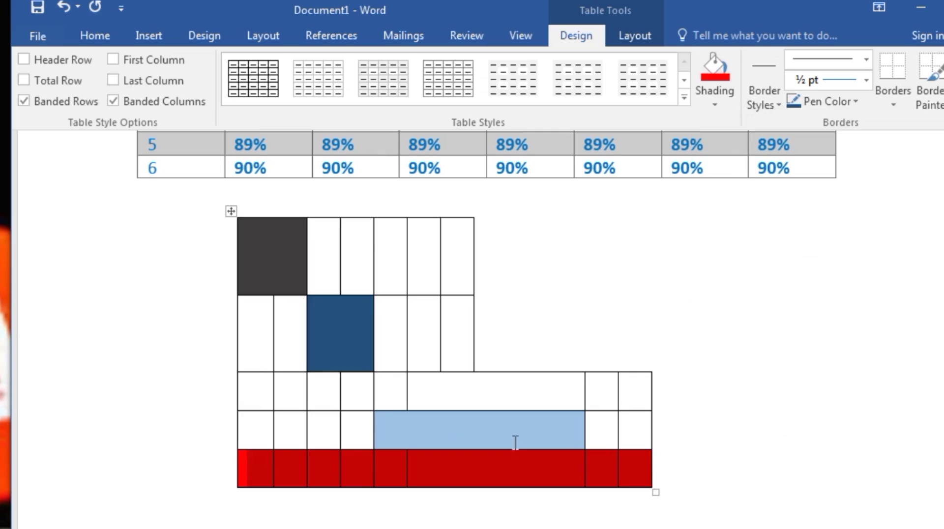
Undo the bottom row's red shading, leaving the table layout commands showing.
left_click(658, 482)
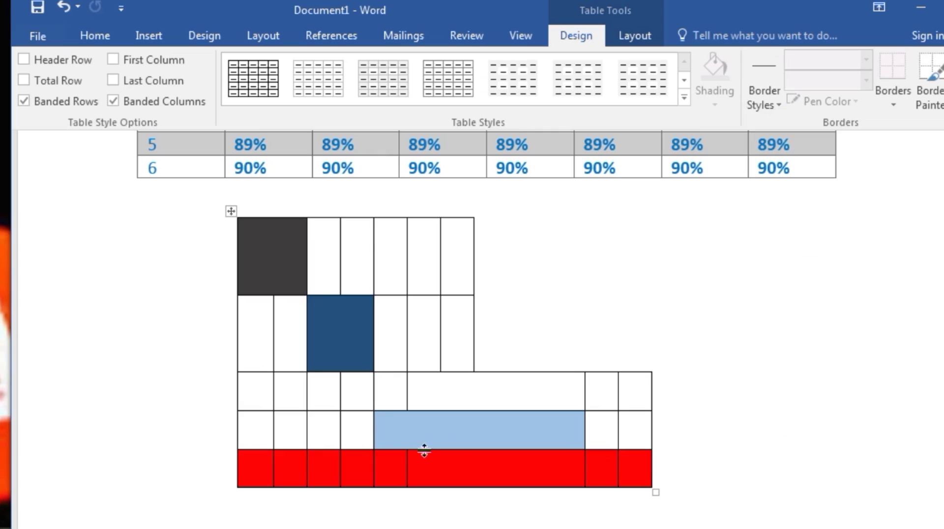
key("ctrl+z")
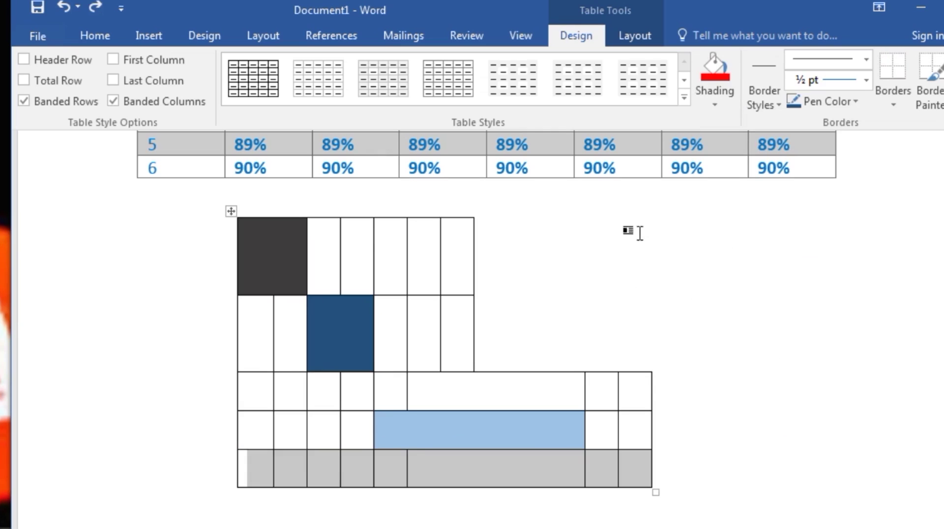
left_click(713, 338)
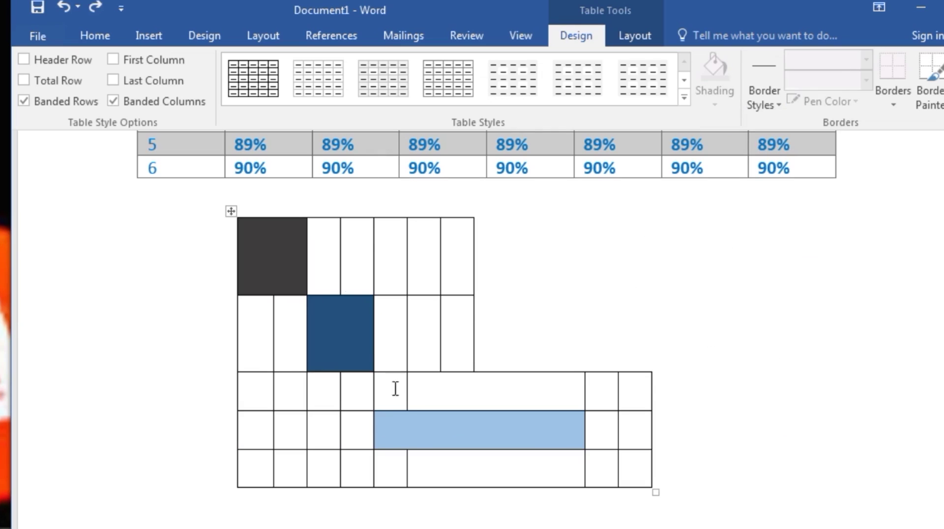
left_click(630, 35)
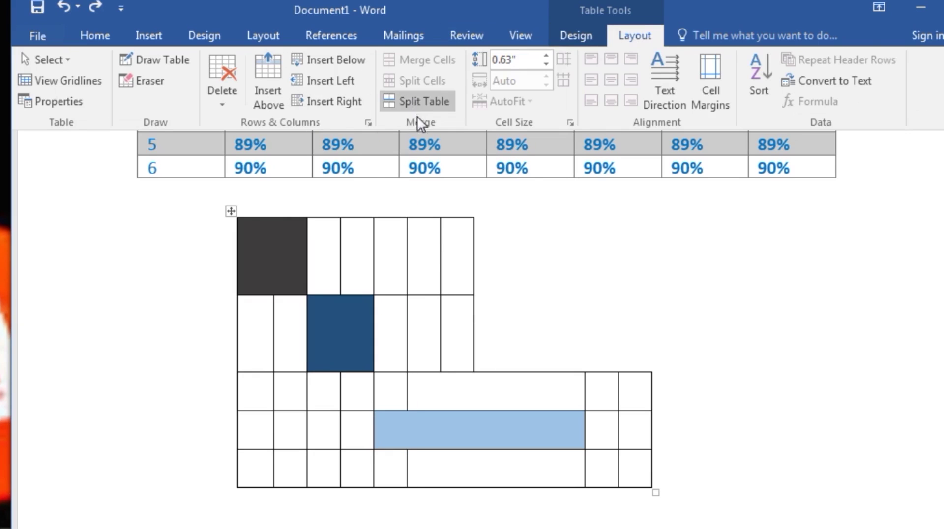
Split the table once to insert a blank line above the grid table.
left_click(232, 210)
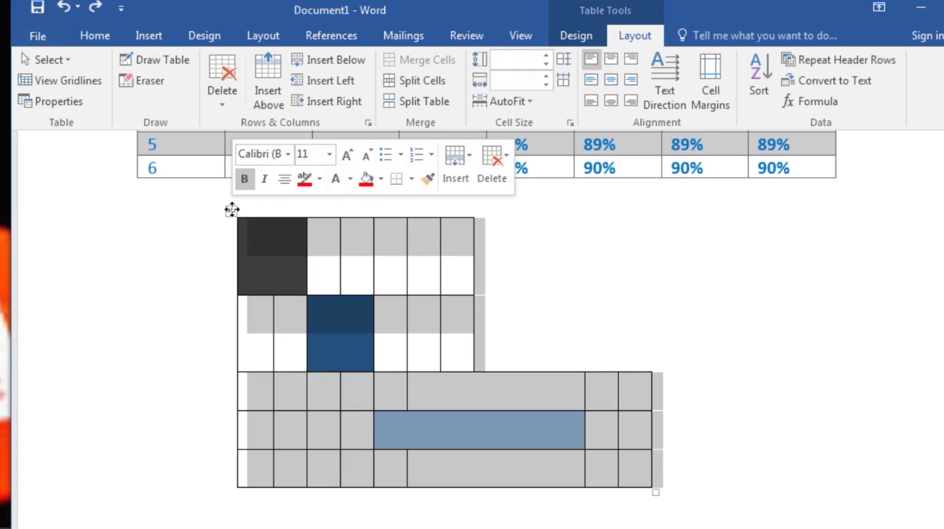
left_click(403, 101)
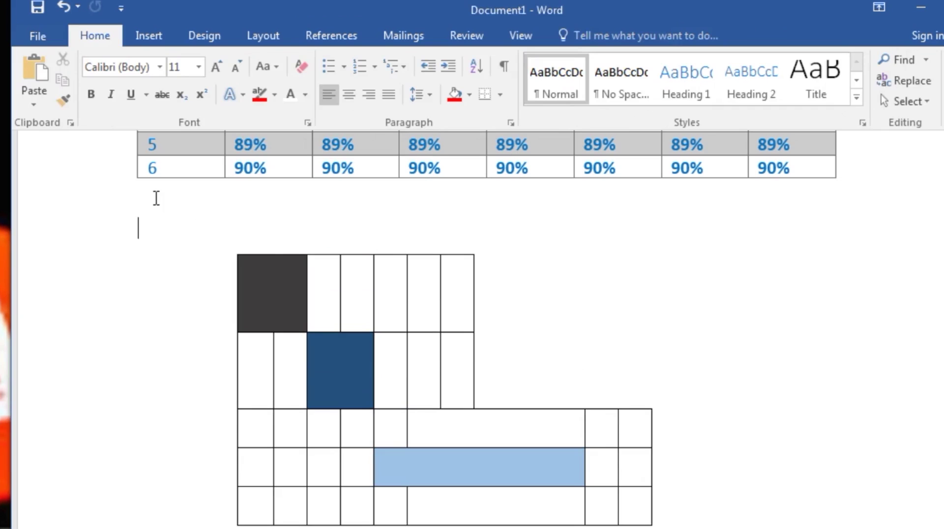
key("Up")
key("Up")
left_click(233, 236)
Split the grid table again to add more blank space above it.
left_click_drag(472, 396, 249, 312)
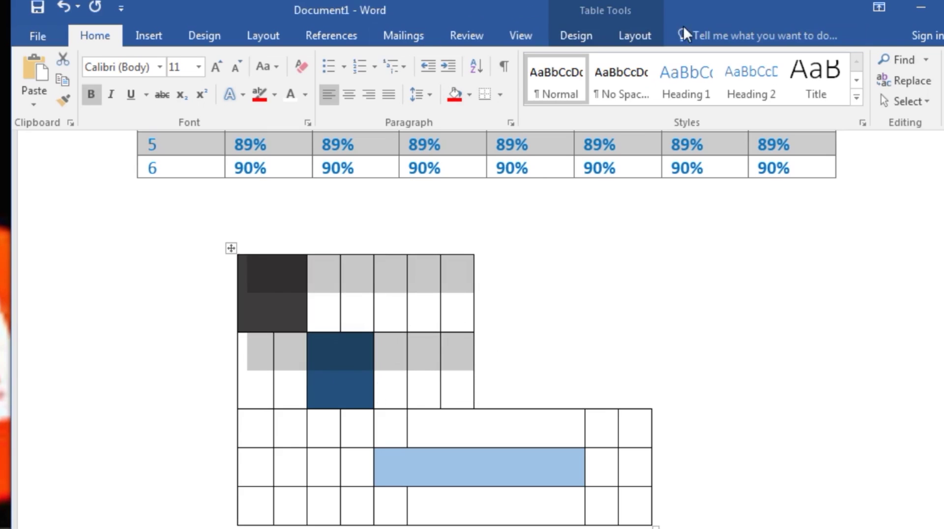
left_click(645, 34)
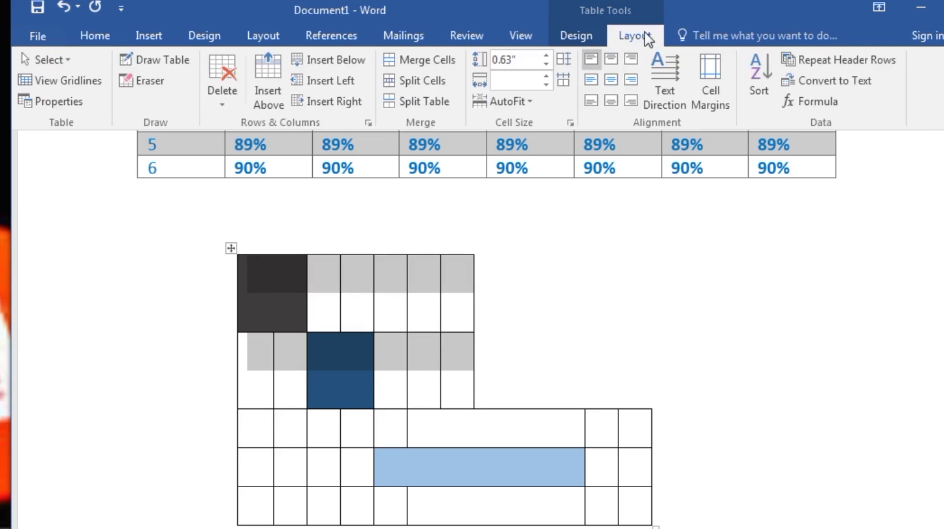
left_click(417, 101)
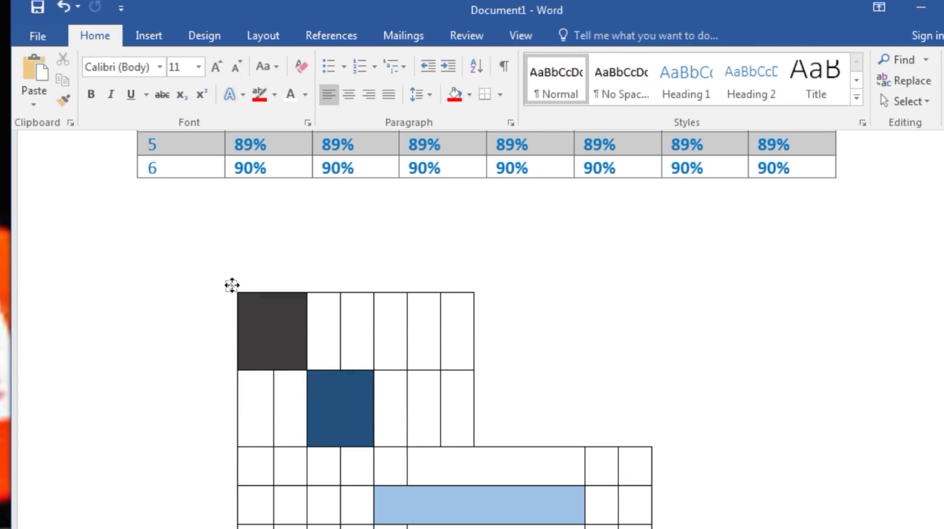
left_click(232, 285)
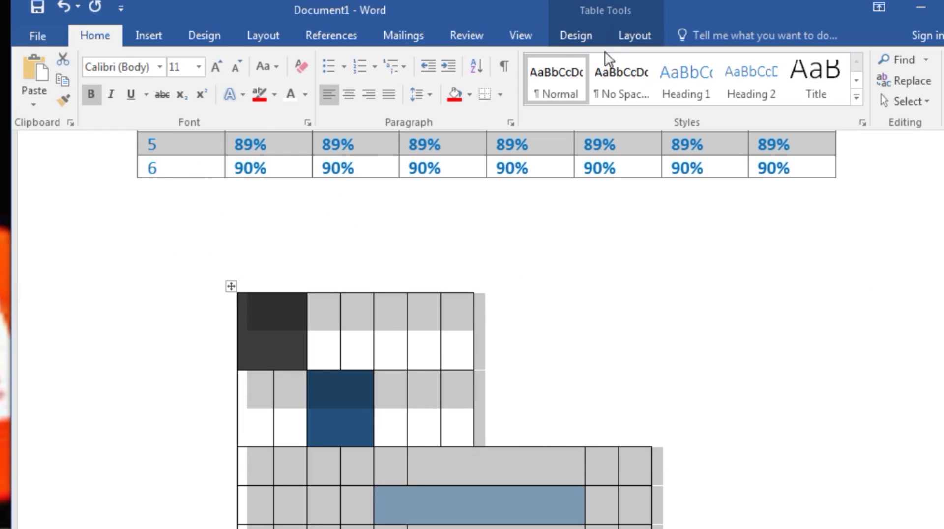
left_click(620, 39)
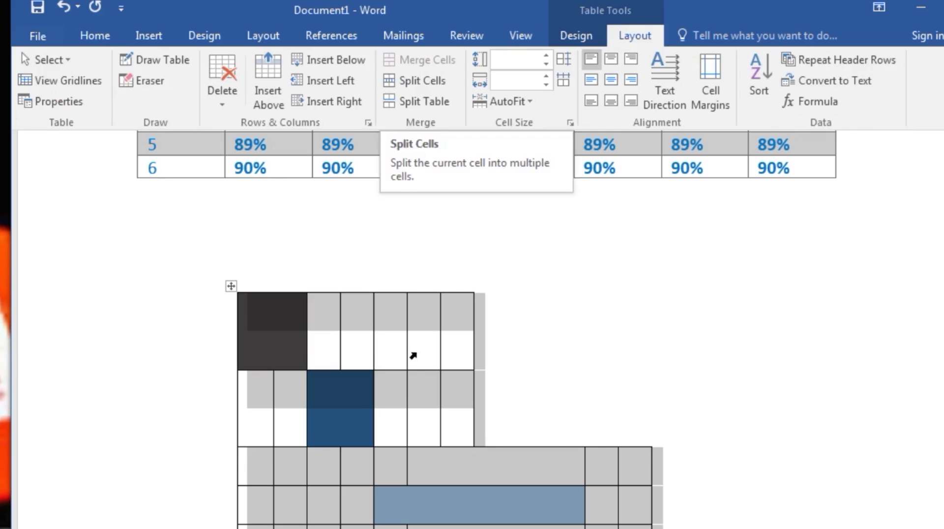
Bring up Split Cells for one narrow top-row cell, set to 2 columns and 1 row.
left_click(368, 333)
left_click_drag(368, 329, 381, 328)
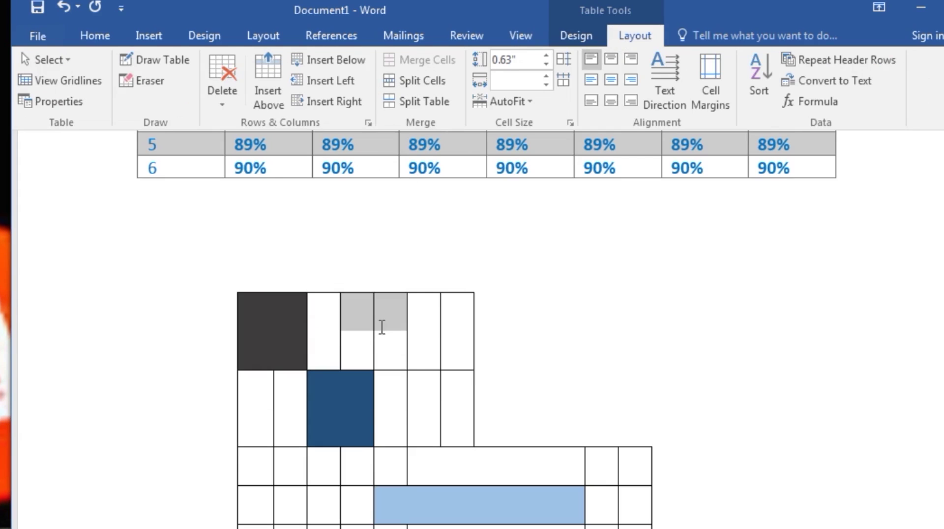
left_click(379, 321)
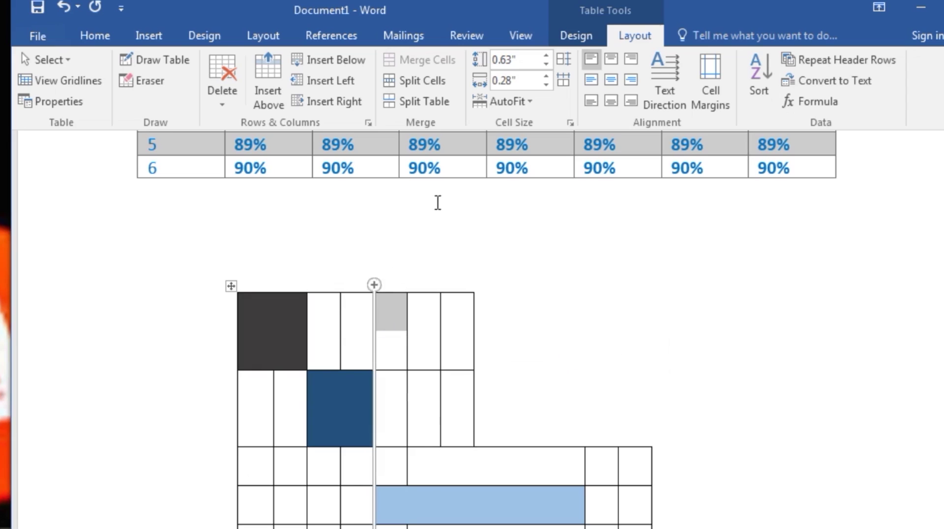
left_click(410, 82)
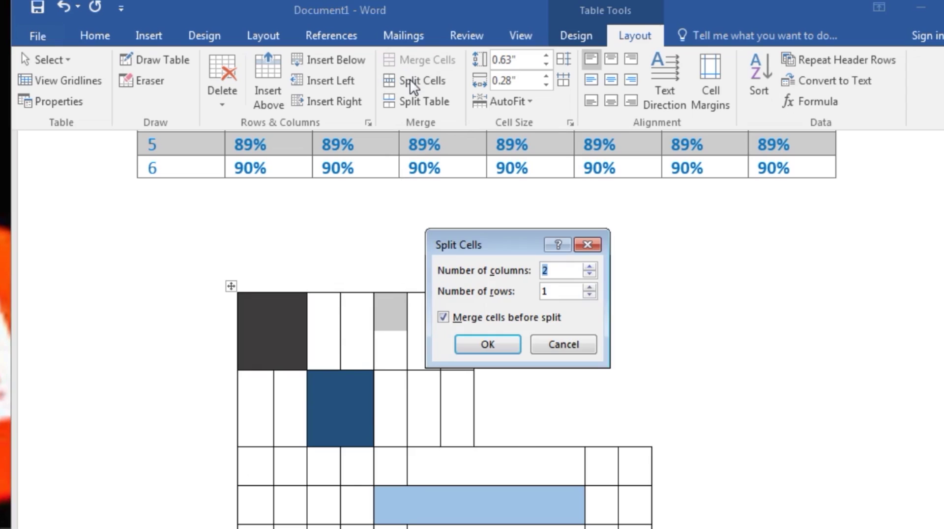
left_click_drag(524, 242, 681, 203)
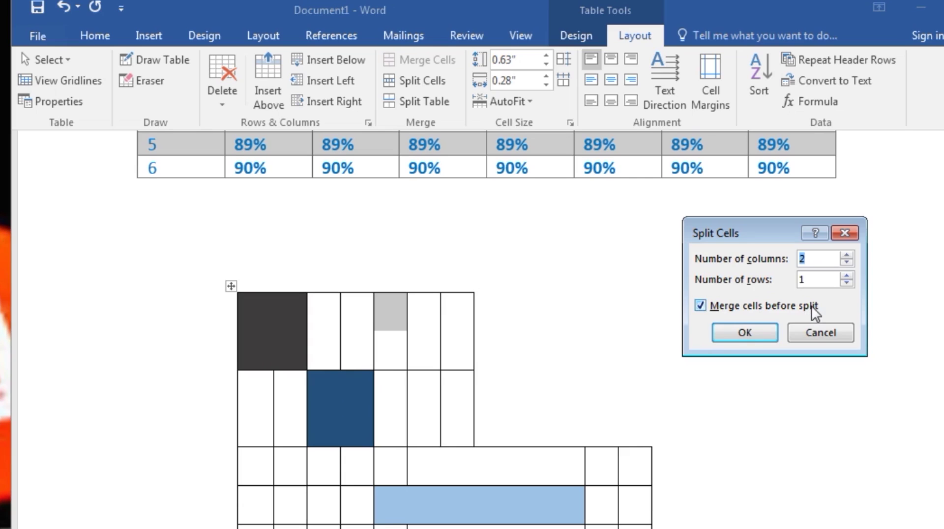
Split the grey top-row cell into two, then four columns.
left_click(748, 333)
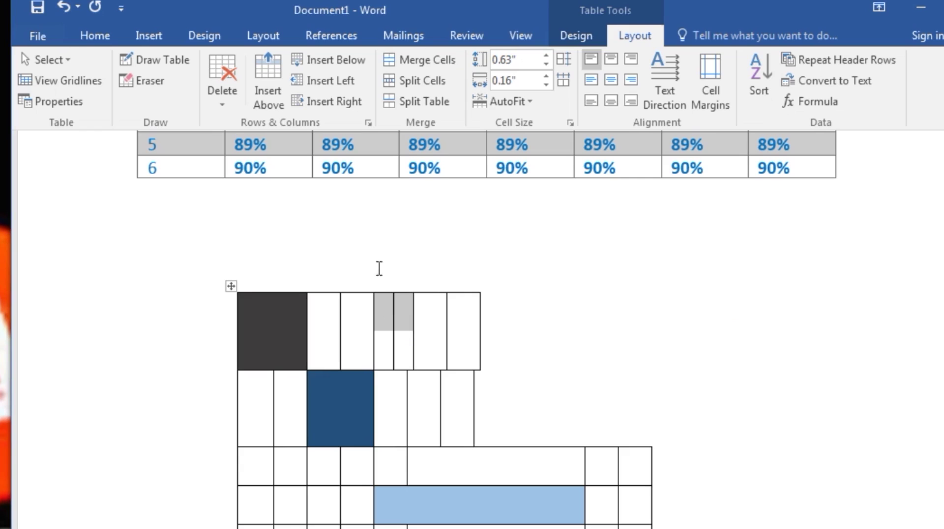
left_click(402, 81)
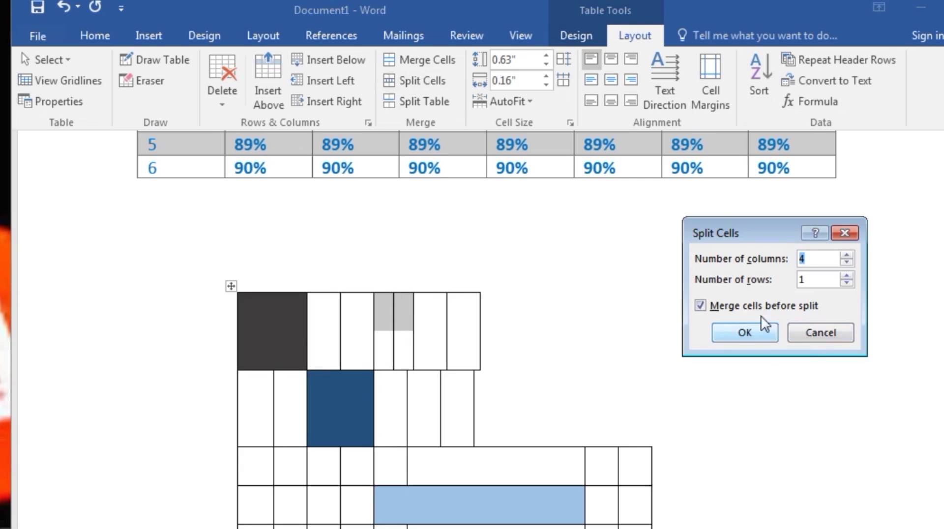
left_click(750, 334)
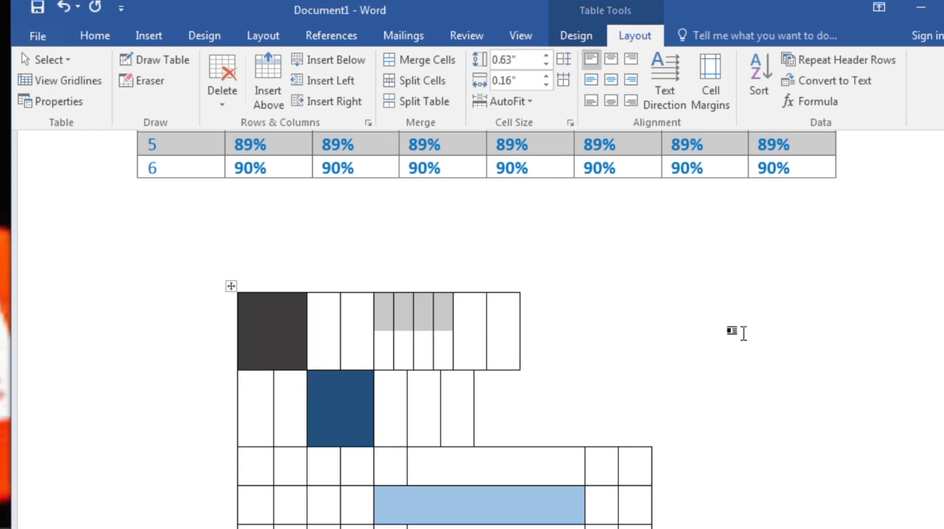
left_click(444, 342)
left_click(428, 327)
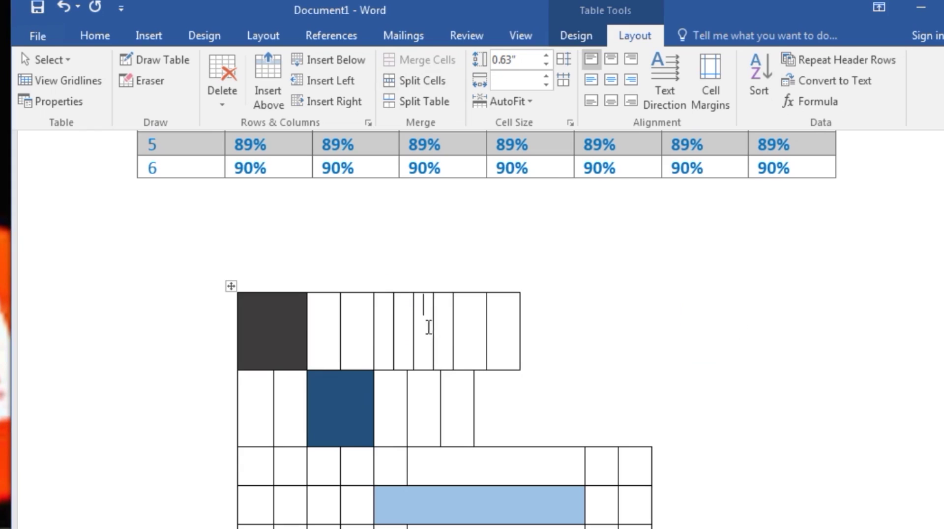
left_click(412, 323)
left_click(414, 324)
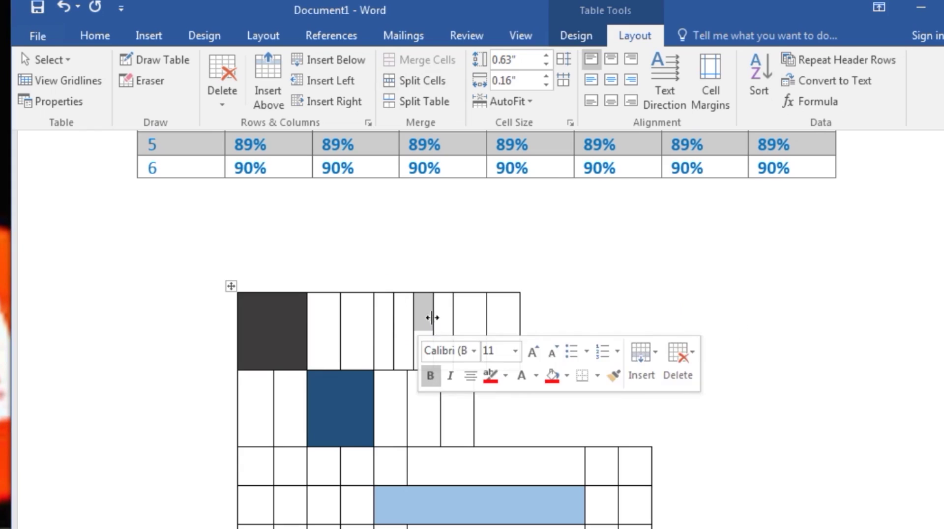
left_click(448, 318)
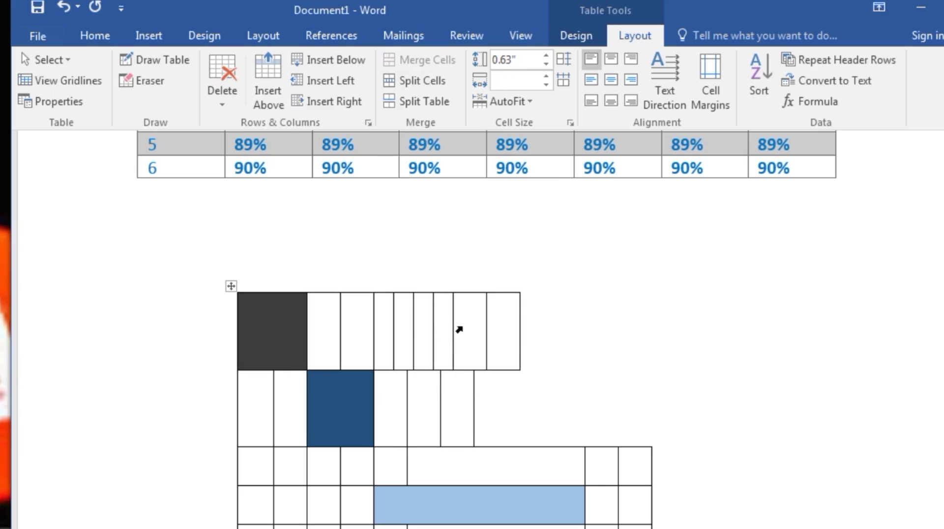
Split one of the new top-row cells into 40 narrow columns.
left_click(463, 308)
left_click(424, 80)
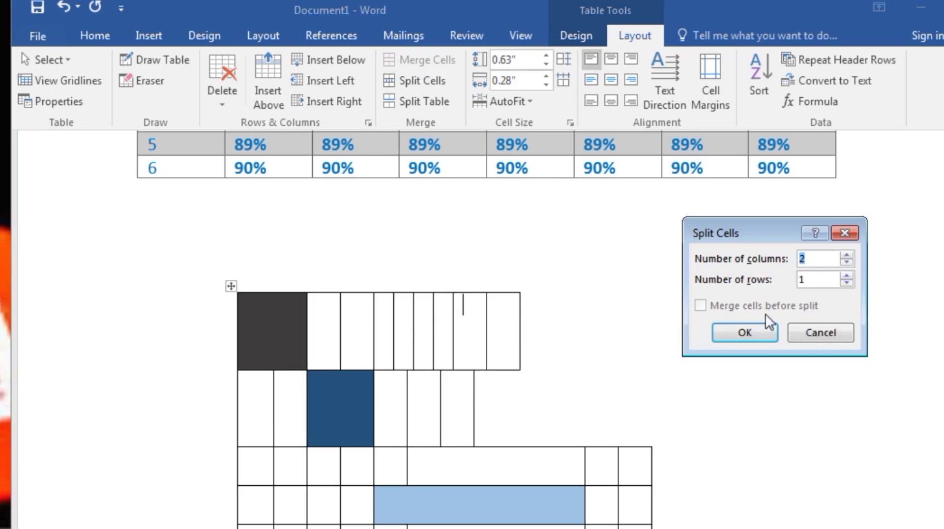
left_click(846, 257)
left_click(846, 256)
left_click_drag(843, 255, 843, 255)
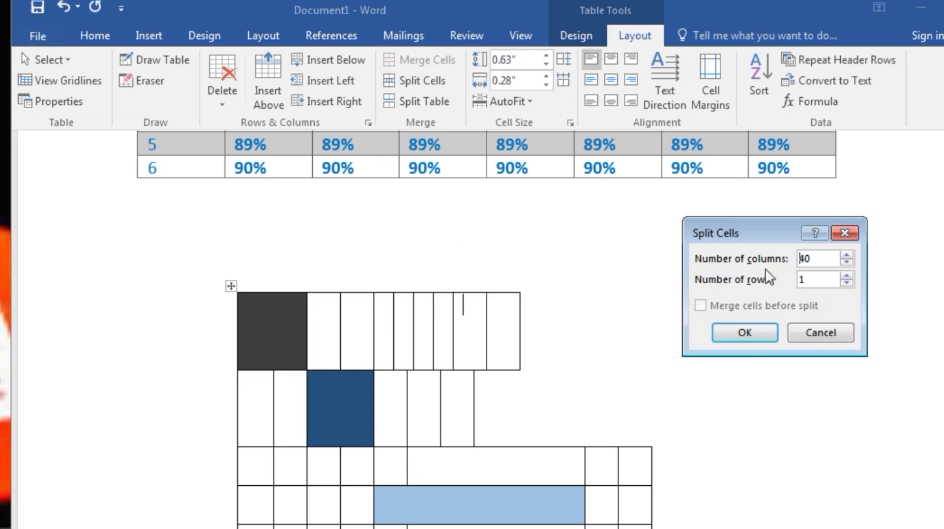
left_click(744, 333)
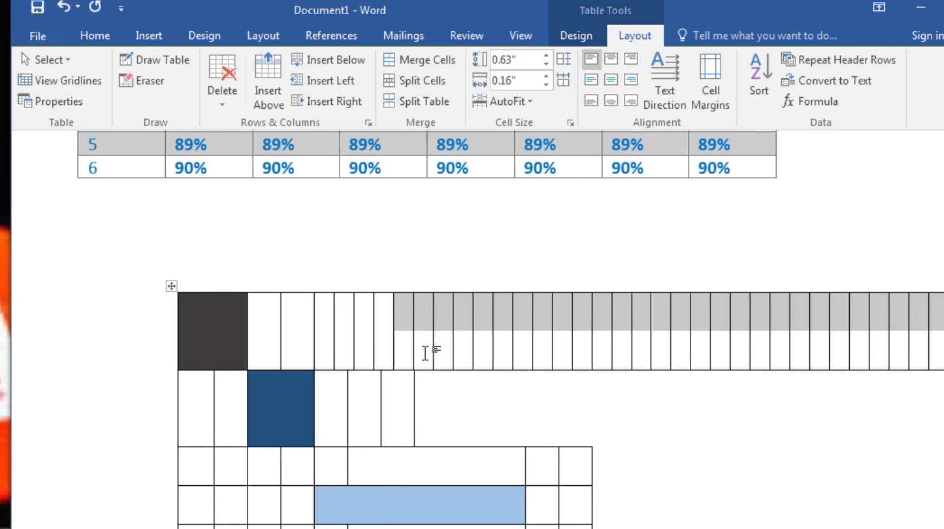
Delete the stray characters left in the split top-row cells.
key("Left")
type("2")
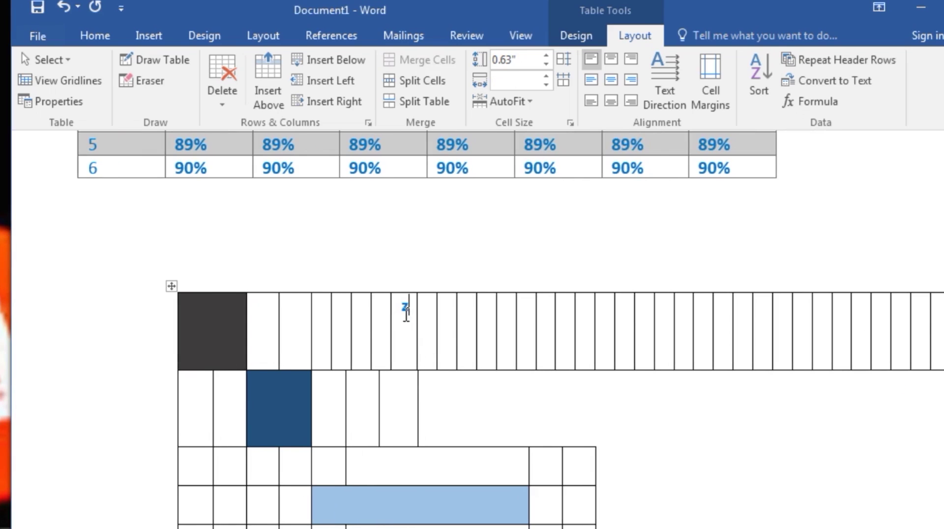
left_click_drag(406, 315, 390, 323)
left_click(439, 413)
key("BackSpace")
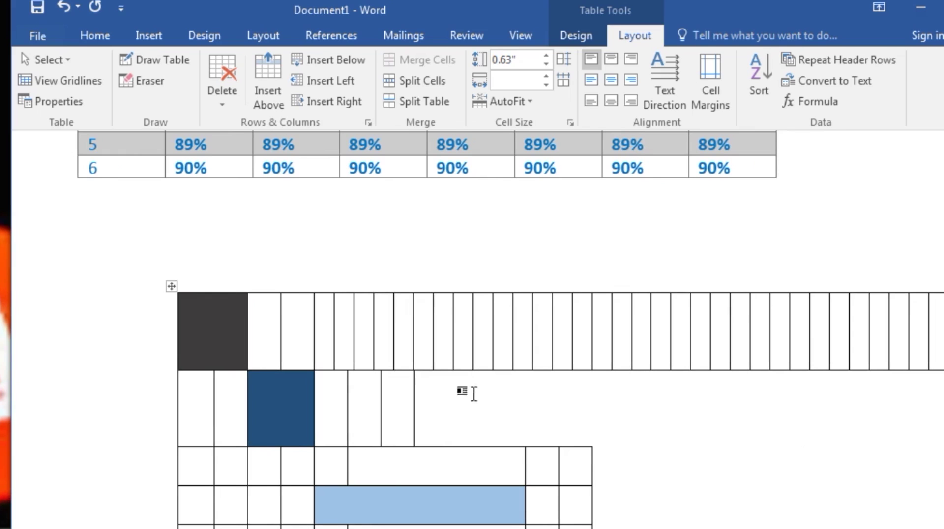
scroll(492, 344, "down", 2)
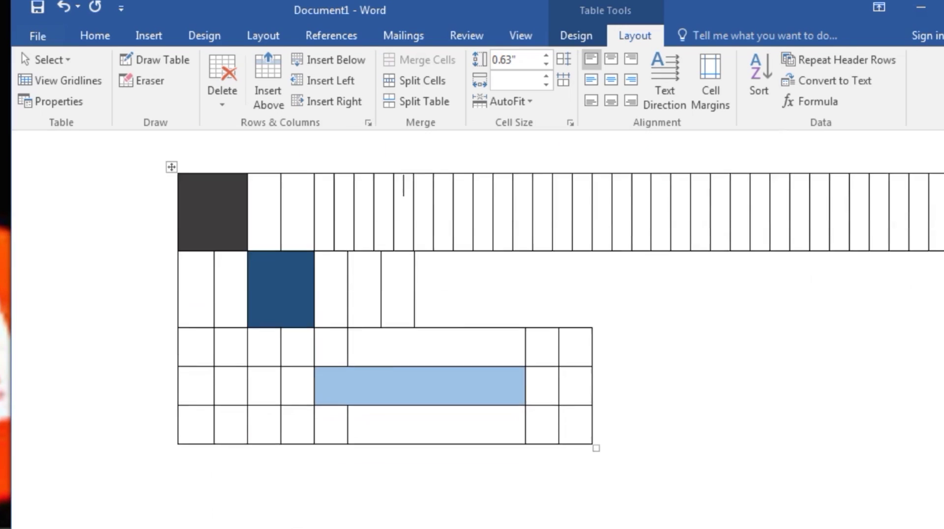
scroll(200, 249, "up", 2)
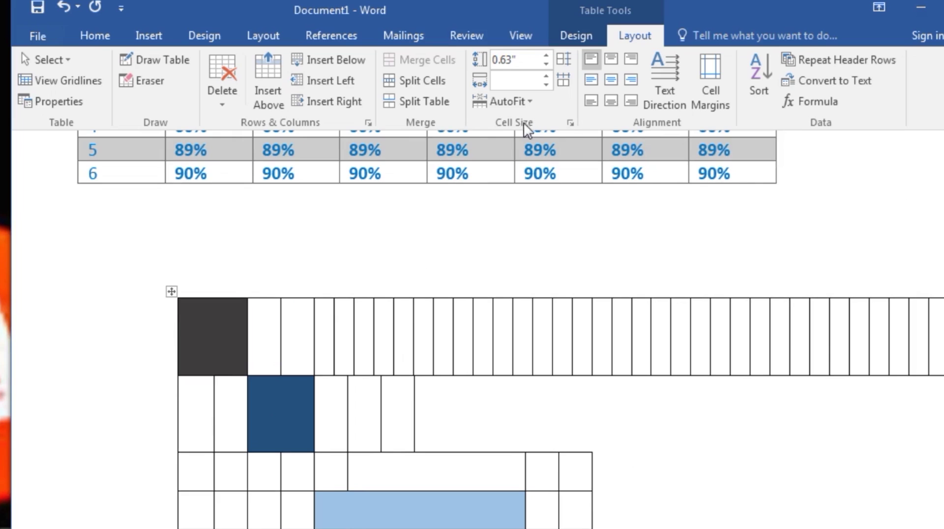
Widen one narrow top-row cell to 1.5" with the Width spinner.
left_click(410, 311)
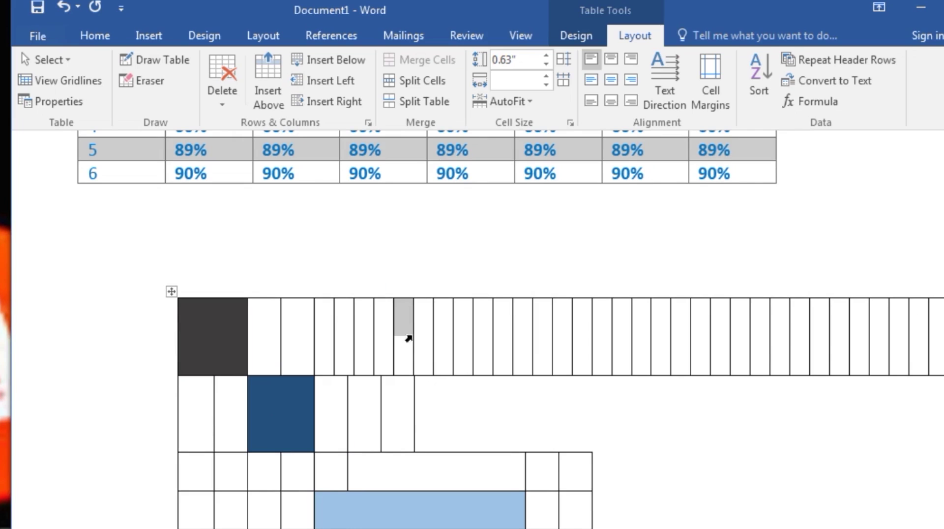
left_click(403, 373)
left_click(546, 76)
left_click(546, 76)
left_click(546, 76)
left_click(546, 75)
left_click(546, 76)
left_click(546, 76)
left_click(546, 76)
left_click(546, 76)
left_click(546, 75)
left_click(546, 76)
left_click(546, 76)
left_click(546, 75)
left_click(546, 76)
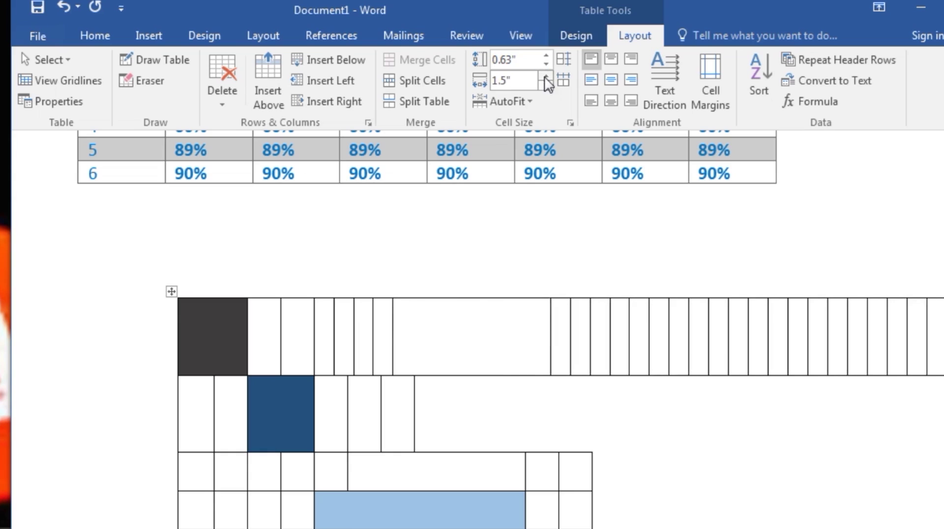
left_click(546, 76)
Set the top row height to 0.5" with the Height spinner.
left_click(545, 56)
left_click(545, 56)
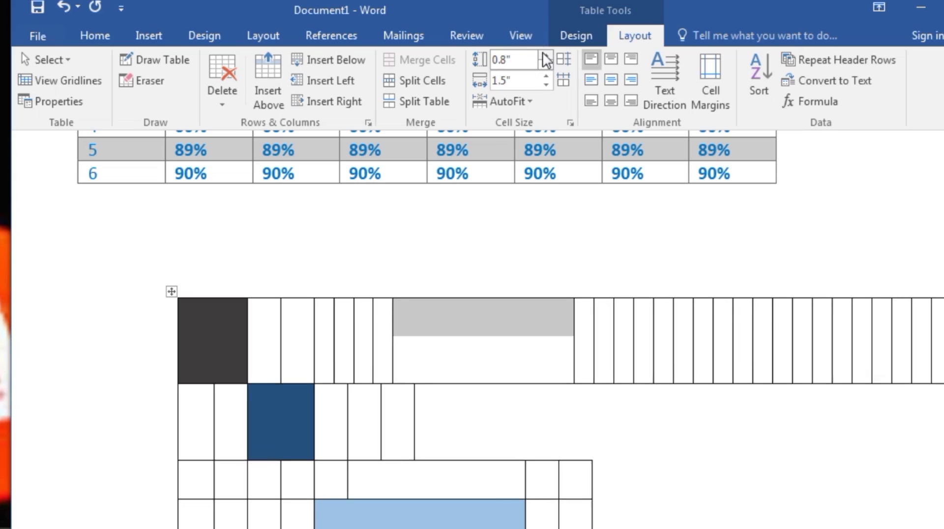
left_click(545, 56)
left_click(545, 56)
left_click(546, 56)
left_click(546, 56)
left_click(546, 56)
left_click(546, 56)
left_click(546, 56)
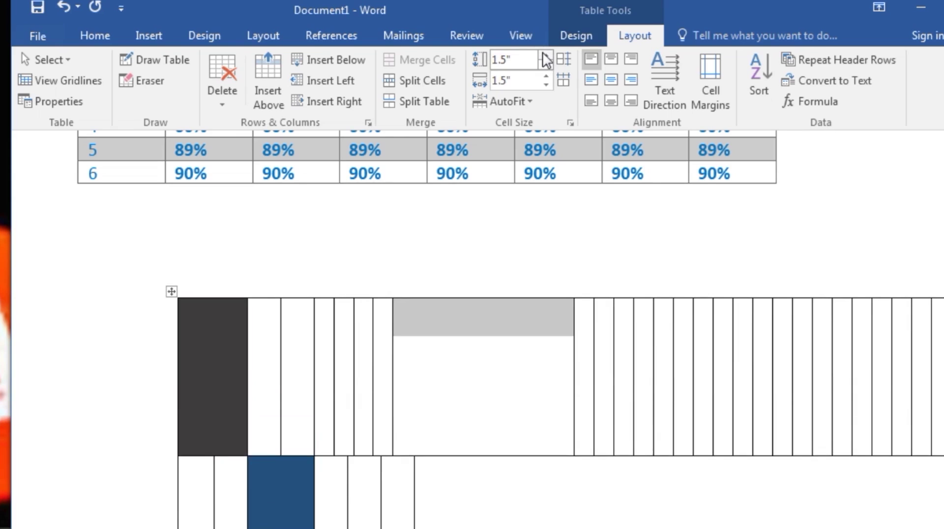
left_click(546, 56)
left_click(546, 65)
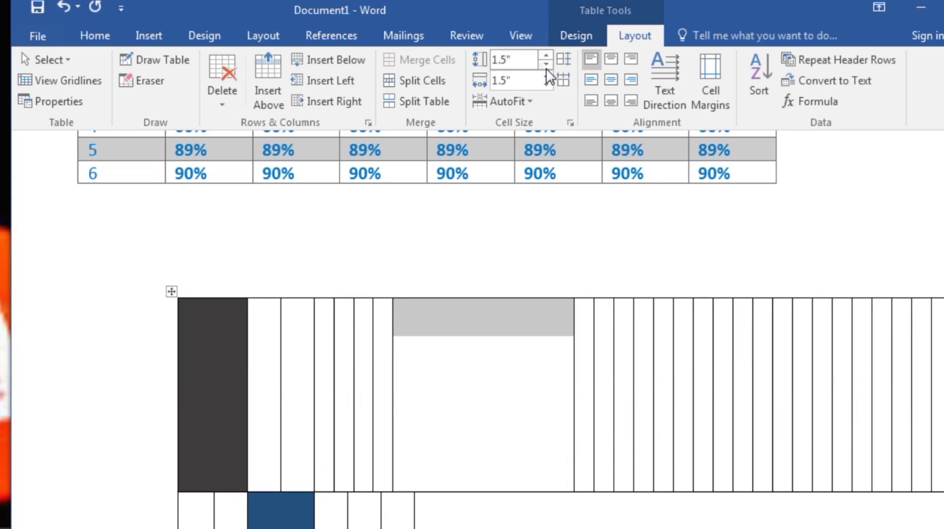
left_click(547, 67)
left_click(546, 67)
left_click(547, 68)
left_click(546, 68)
left_click(546, 68)
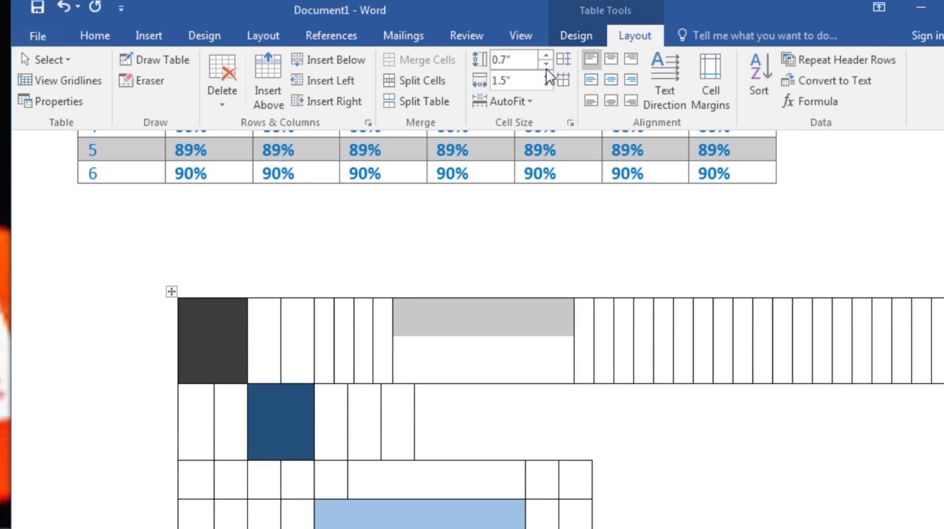
left_click(546, 67)
left_click(546, 66)
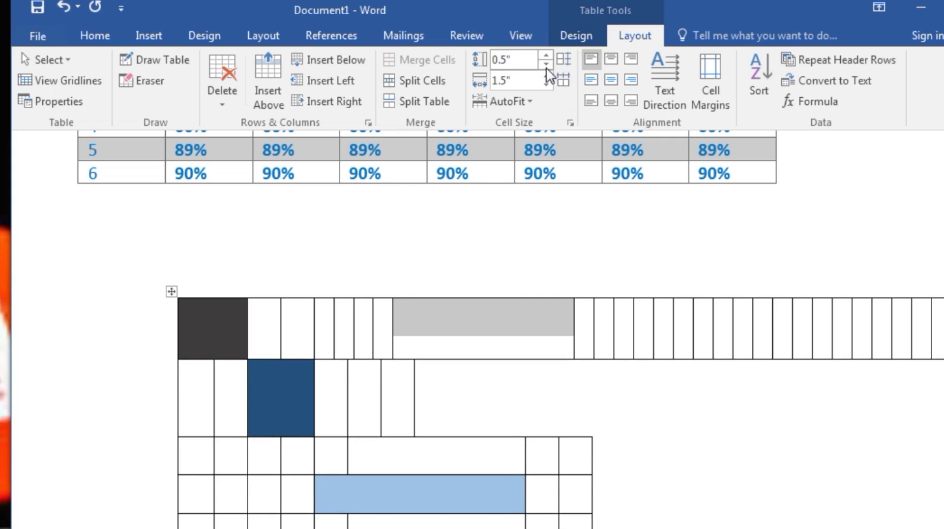
left_click(523, 100)
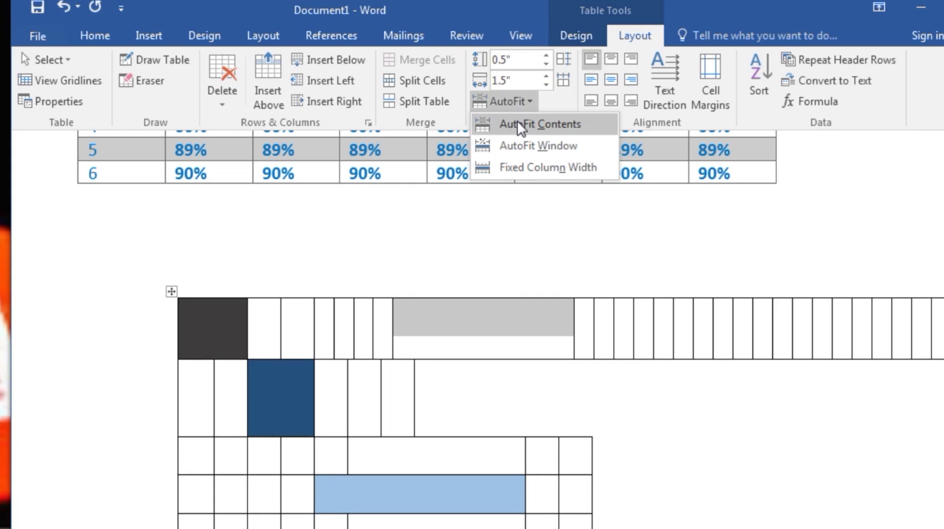
Type 'content' into the wide top-row cell of the lower table.
left_click(387, 317)
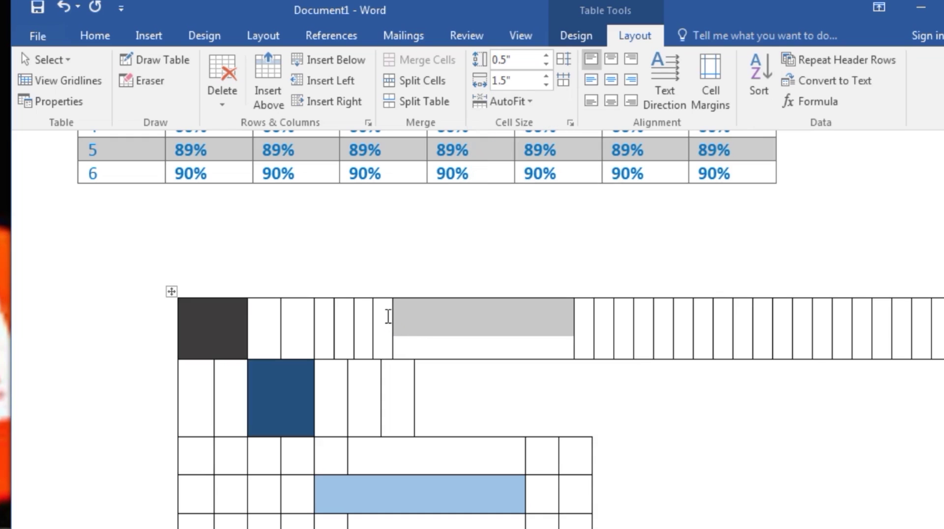
left_click(386, 317)
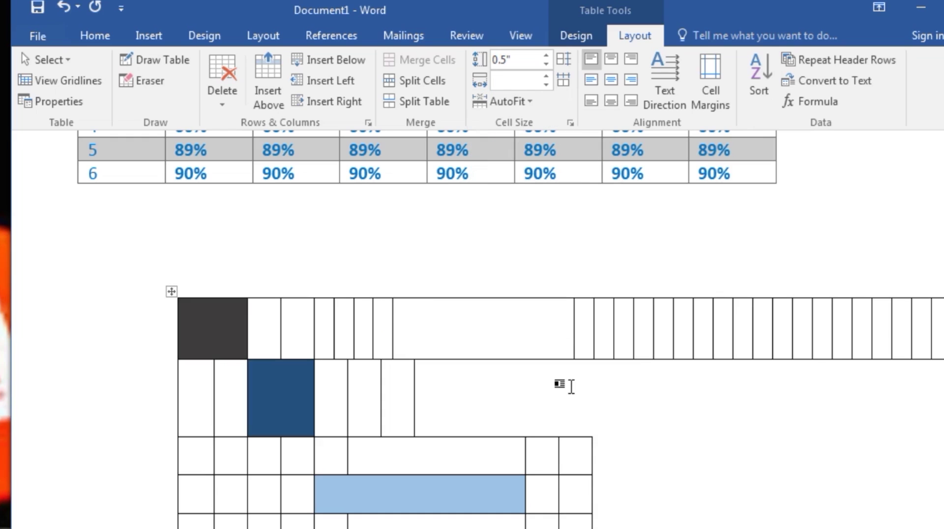
type("con")
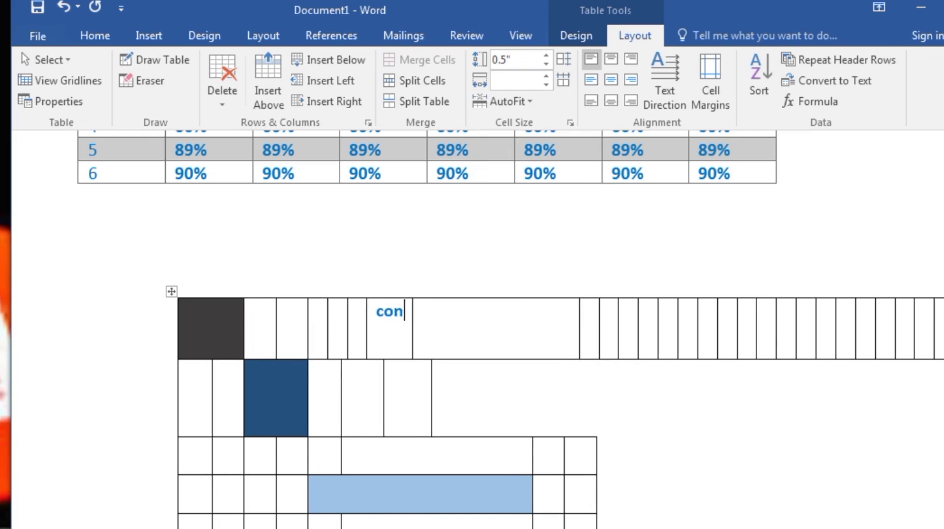
type("tent")
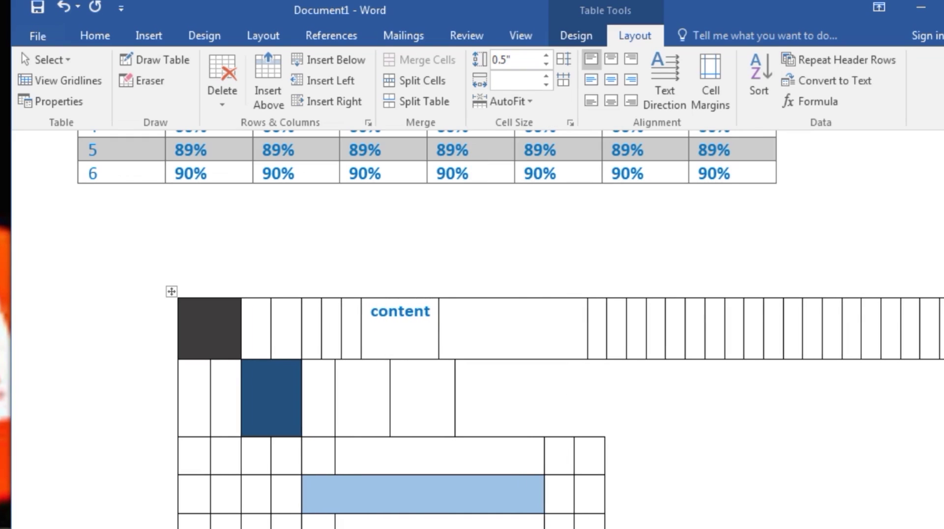
left_click(460, 325)
left_click(410, 332)
Apply AutoFit Window so the lower table spans the page width.
left_click(493, 100)
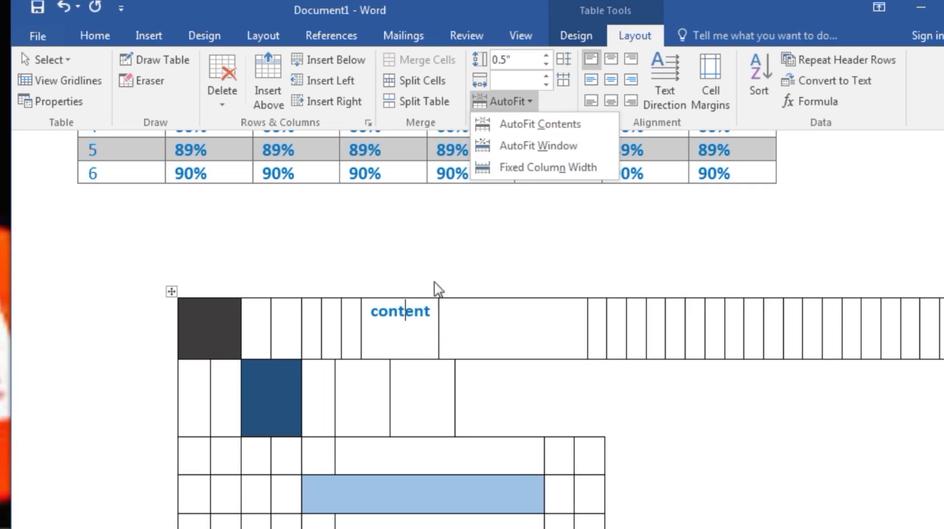
left_click(487, 143)
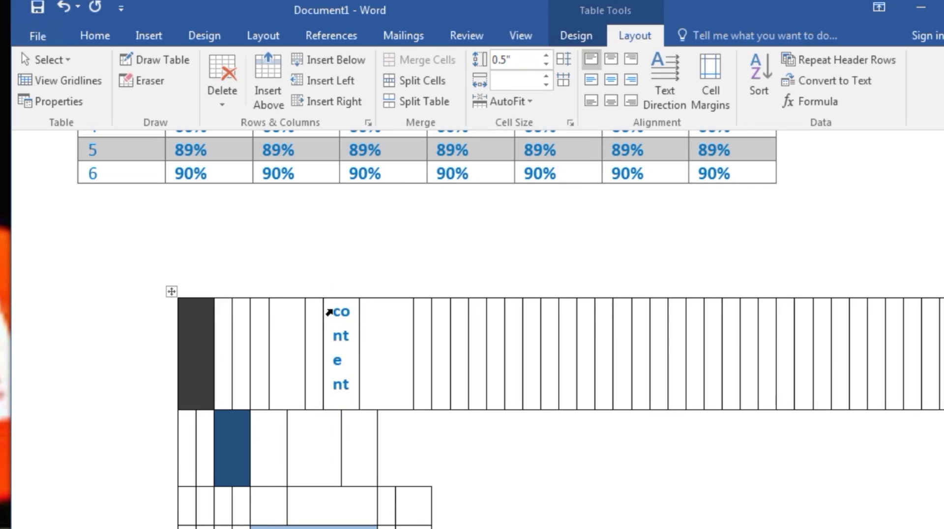
left_click(330, 311)
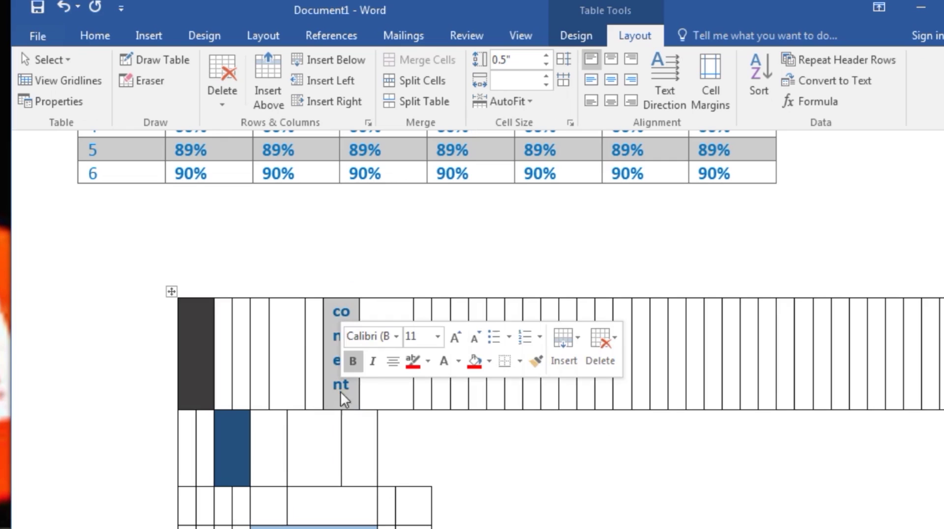
left_click(506, 101)
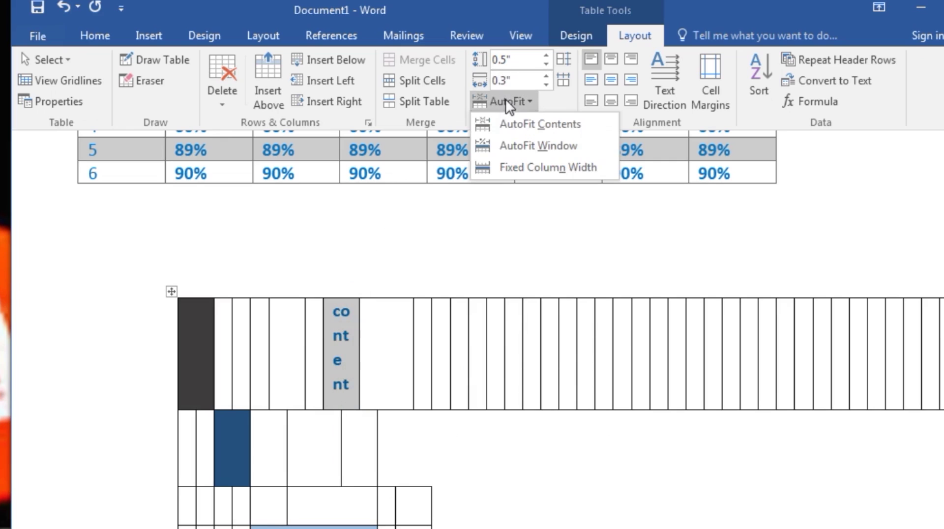
left_click(515, 146)
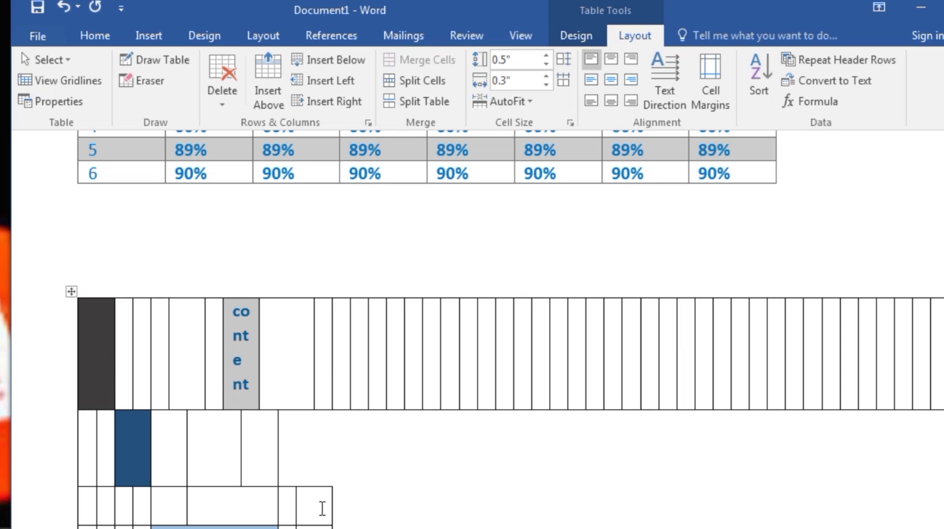
Apply AutoFit's Fixed Column Width to the lower table.
left_click(525, 101)
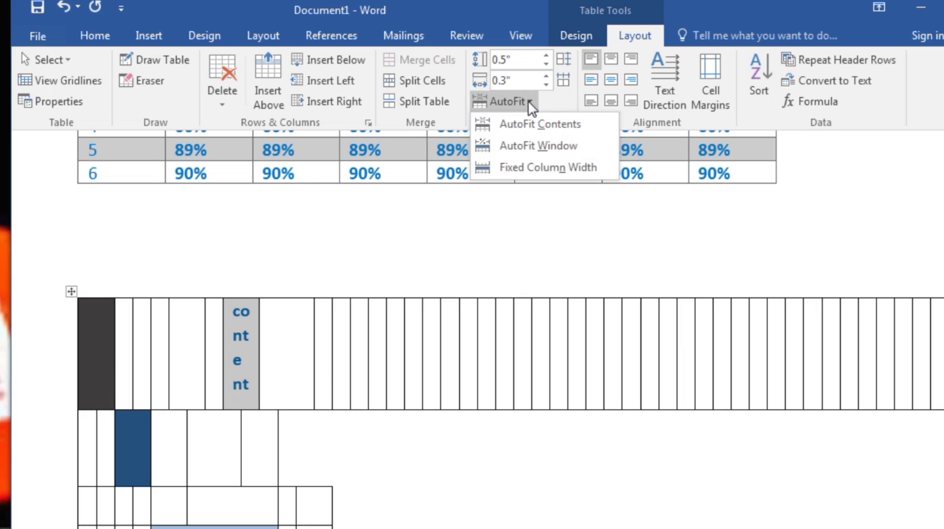
left_click(539, 166)
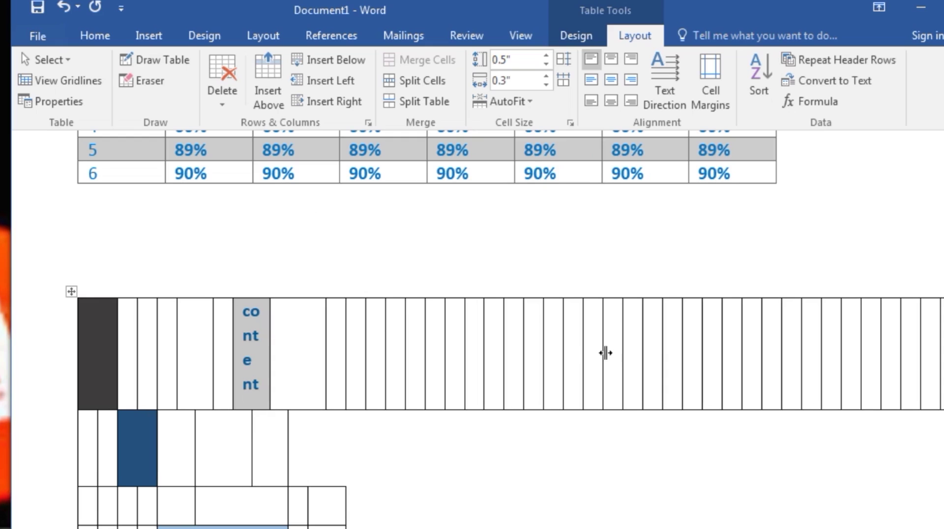
left_click(523, 101)
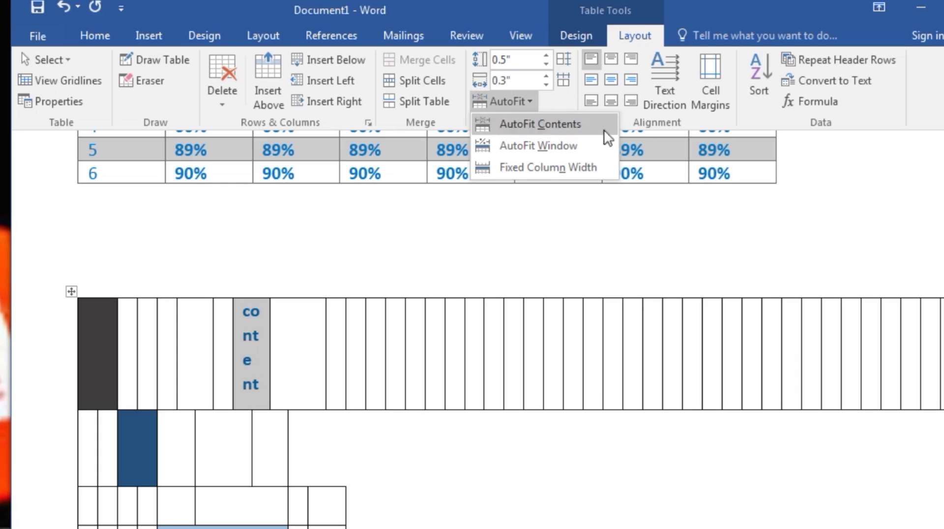
left_click(859, 184)
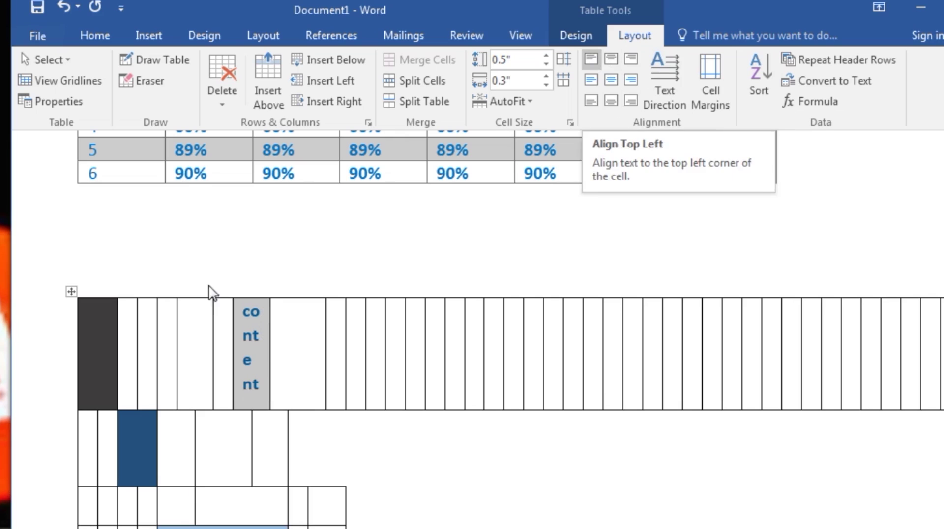
left_click(299, 168)
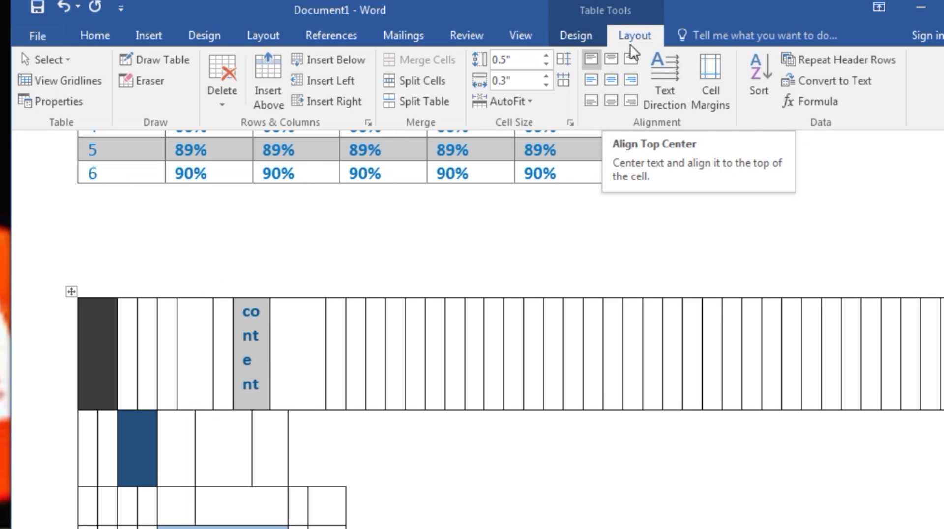
left_click(108, 29)
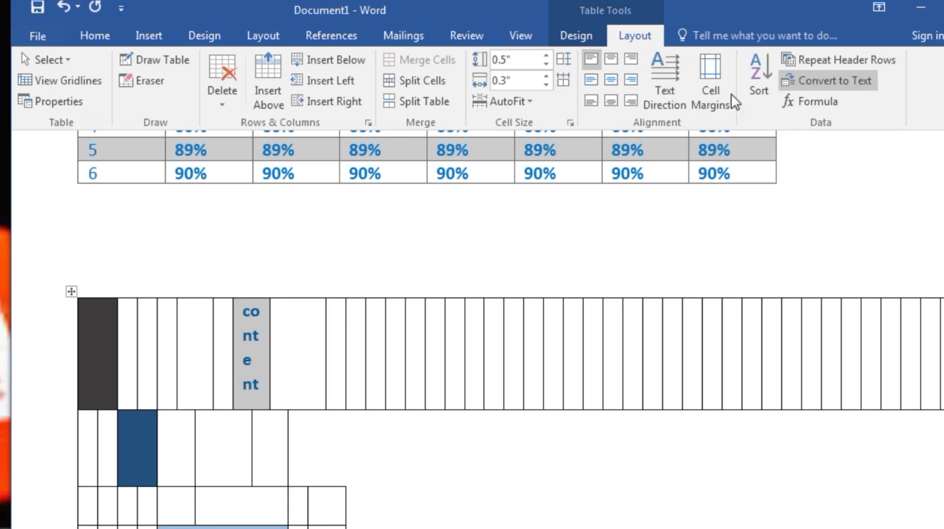
Set the lower table's default cell margins to 0.05" top and 0.01" bottom.
left_click(719, 91)
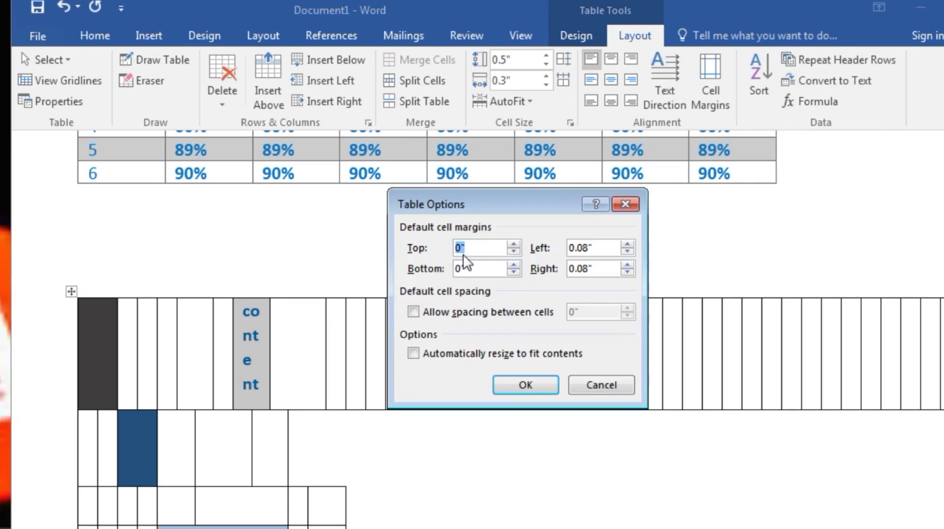
left_click(515, 244)
left_click(515, 244)
left_click(515, 244)
left_click(515, 244)
left_click(514, 244)
left_click(513, 273)
left_click(512, 267)
left_click(526, 383)
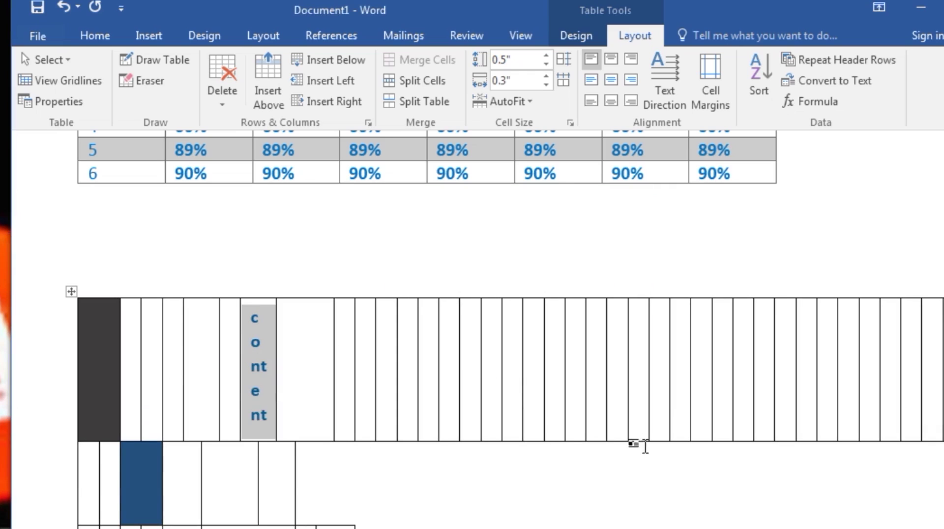
left_click(368, 446)
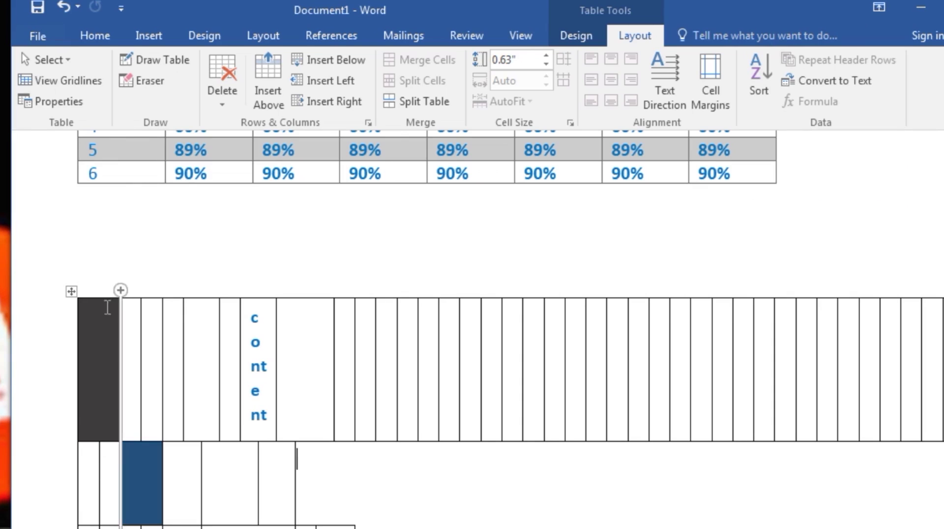
Sort the lower table by Column 1 as Text, ascending, with a header row.
left_click(767, 84)
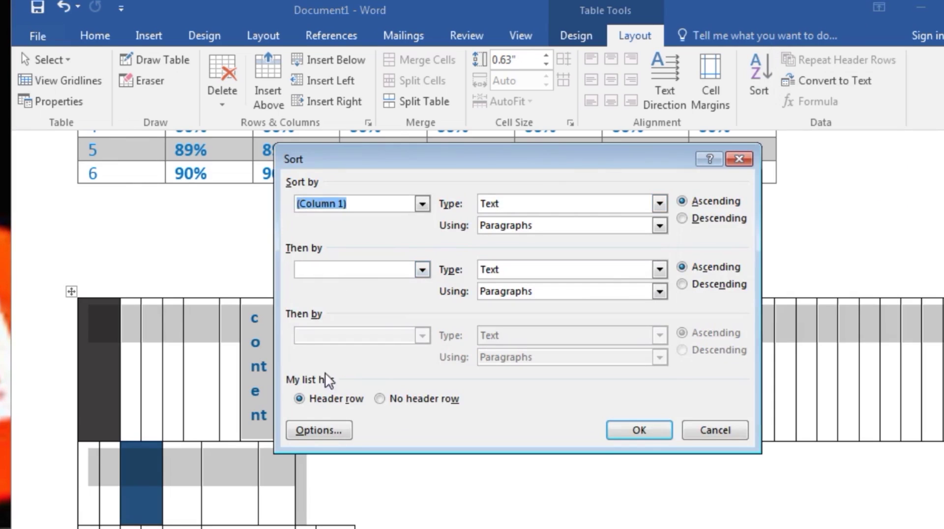
left_click(424, 203)
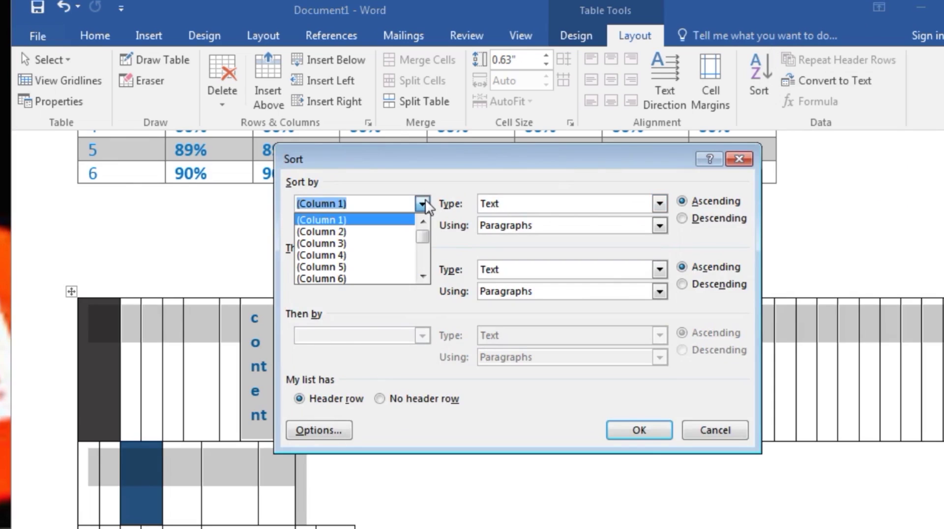
left_click(424, 203)
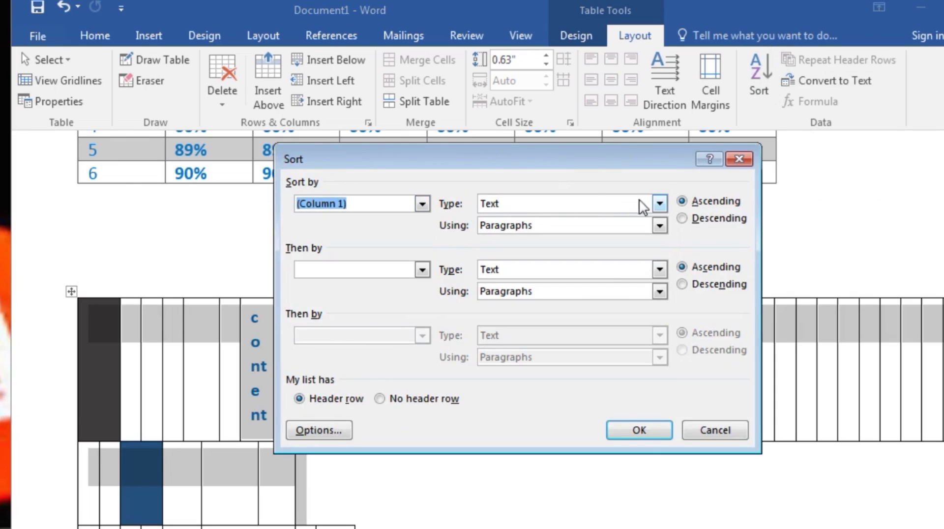
left_click(659, 202)
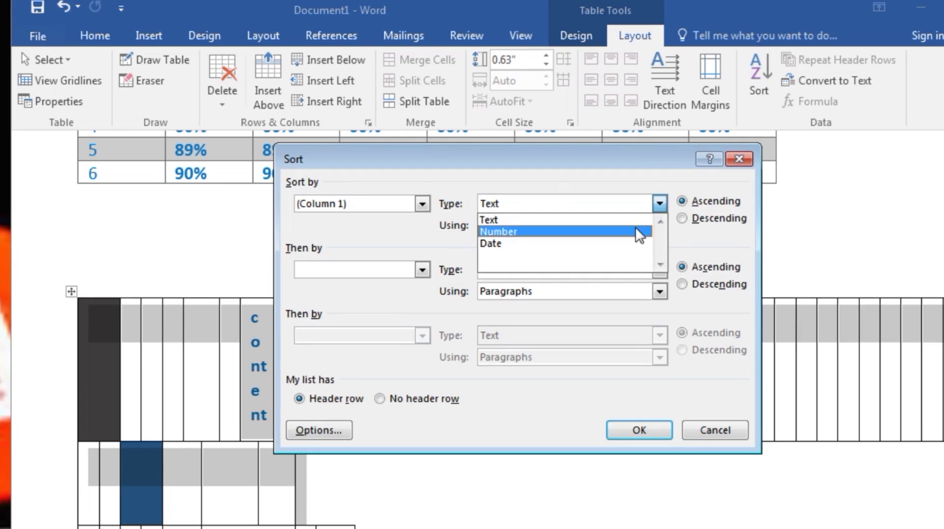
left_click(660, 202)
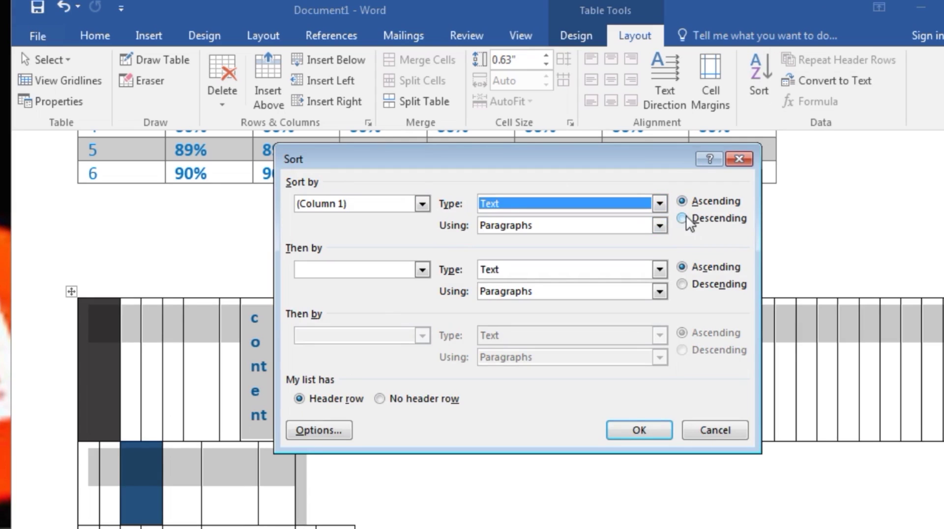
left_click(683, 218)
left_click(681, 201)
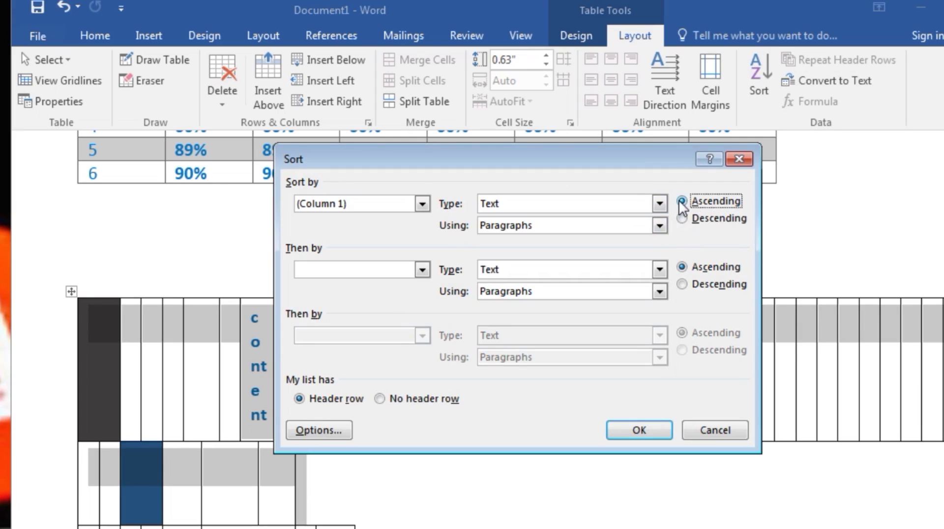
left_click(683, 219)
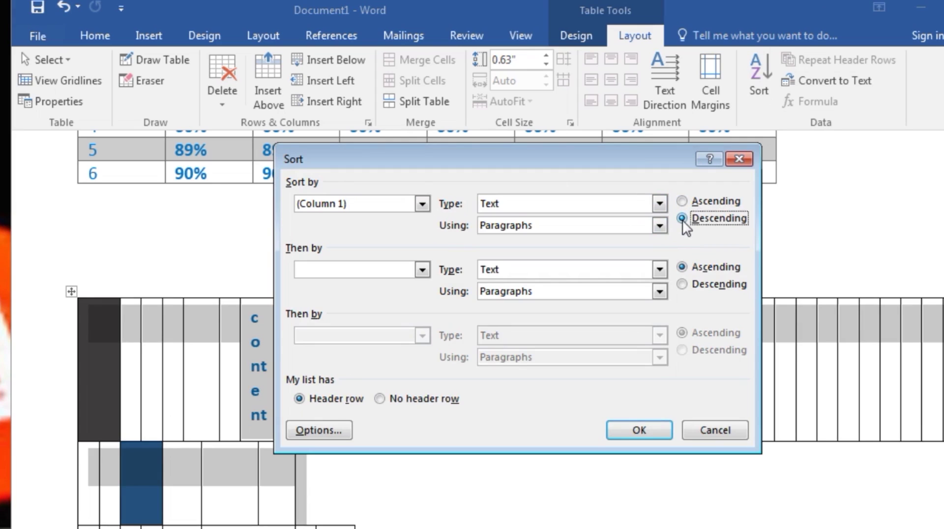
left_click(682, 202)
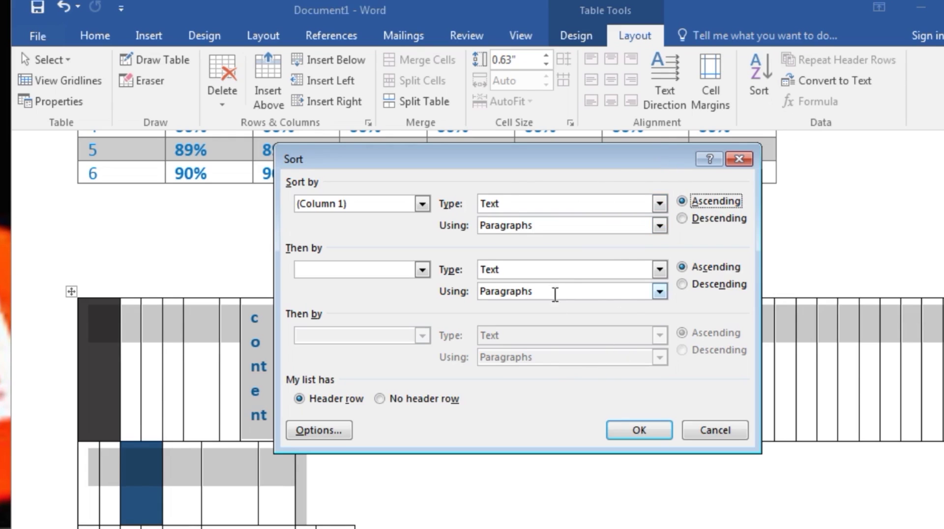
left_click_drag(512, 155, 428, 86)
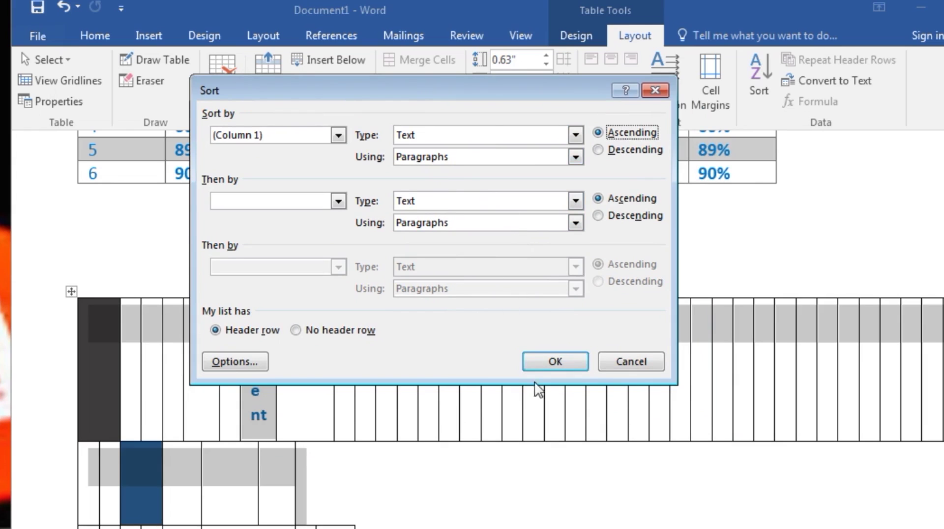
left_click(541, 360)
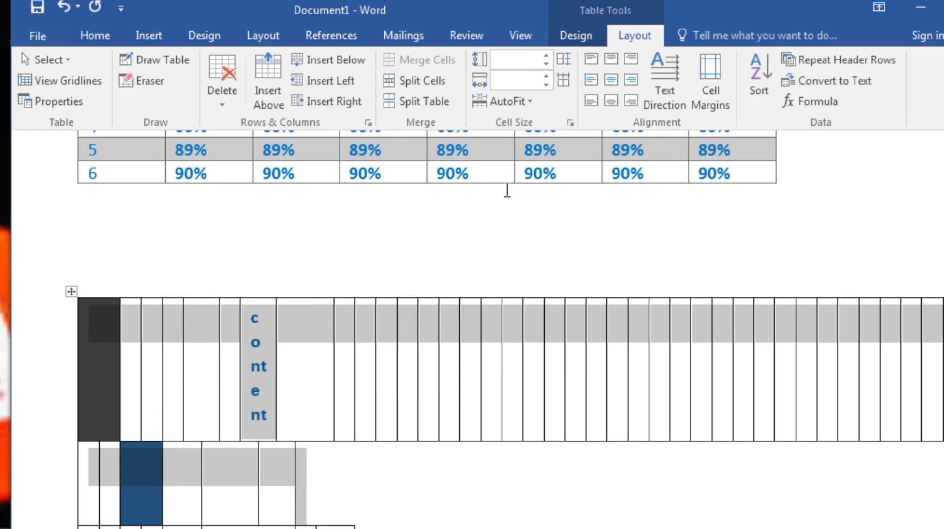
Re-run the ascending Column 1 sort on the lower table.
left_click(755, 87)
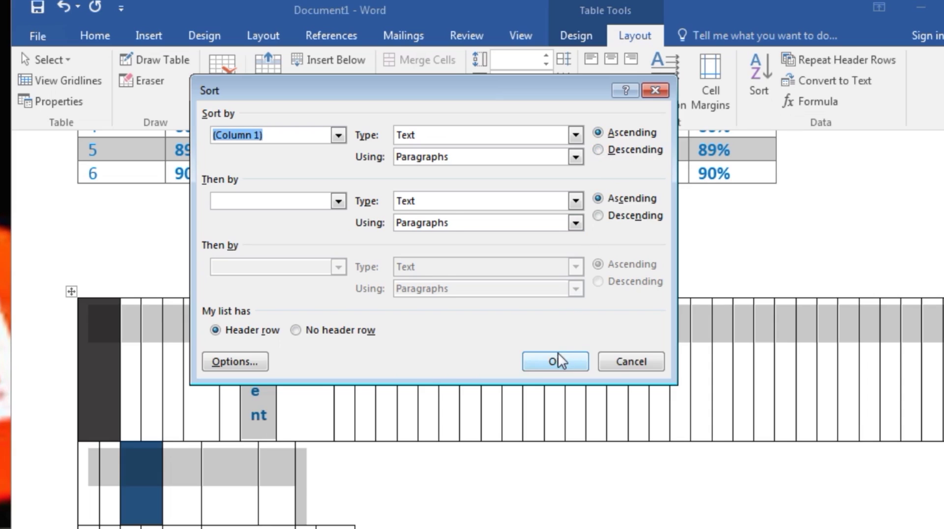
left_click_drag(616, 96, 583, 97)
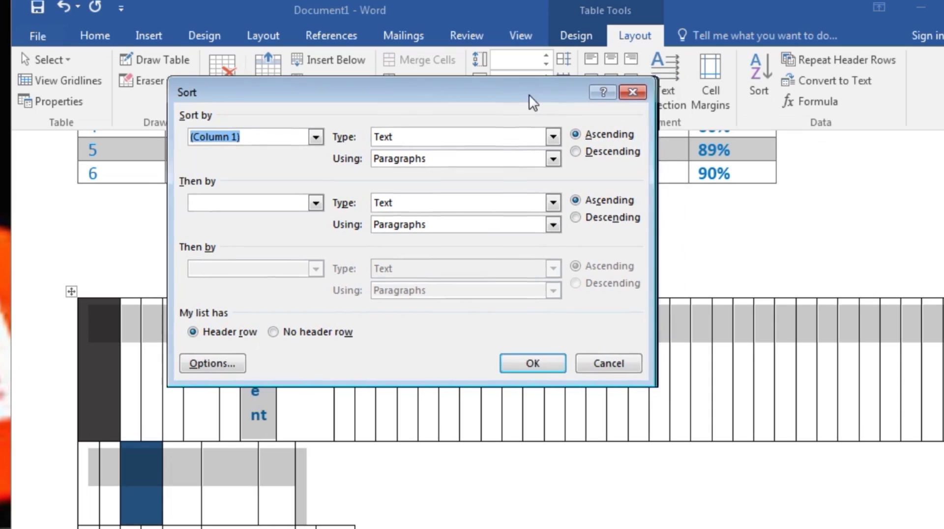
left_click(309, 134)
left_click(309, 134)
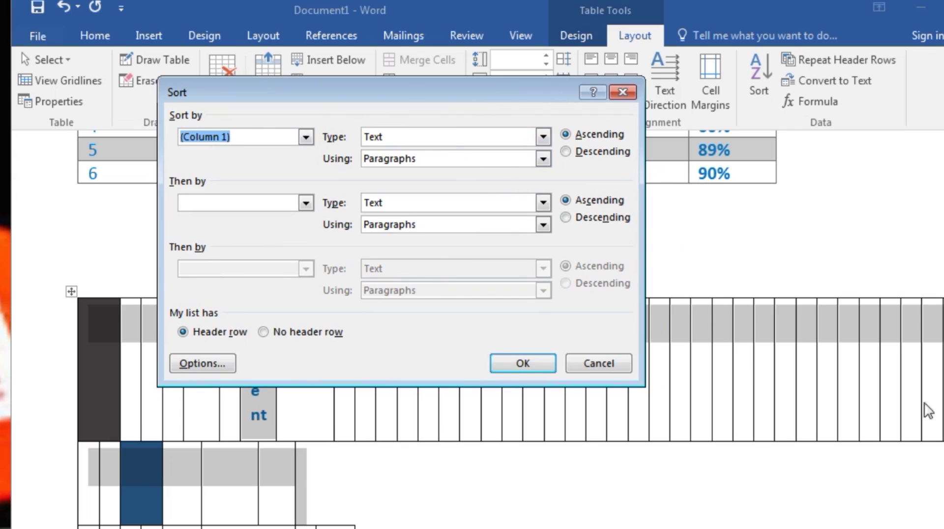
left_click(525, 363)
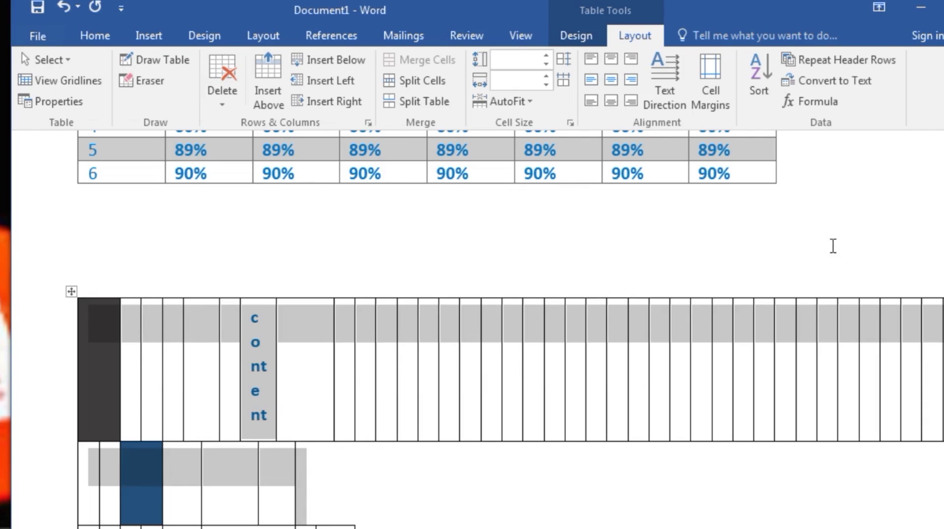
scroll(603, 354, "up", 5)
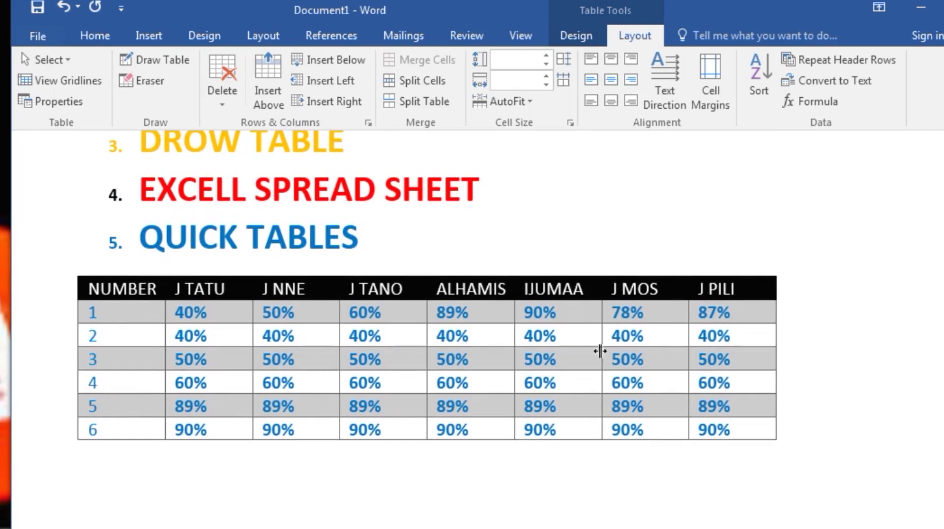
left_click(112, 292)
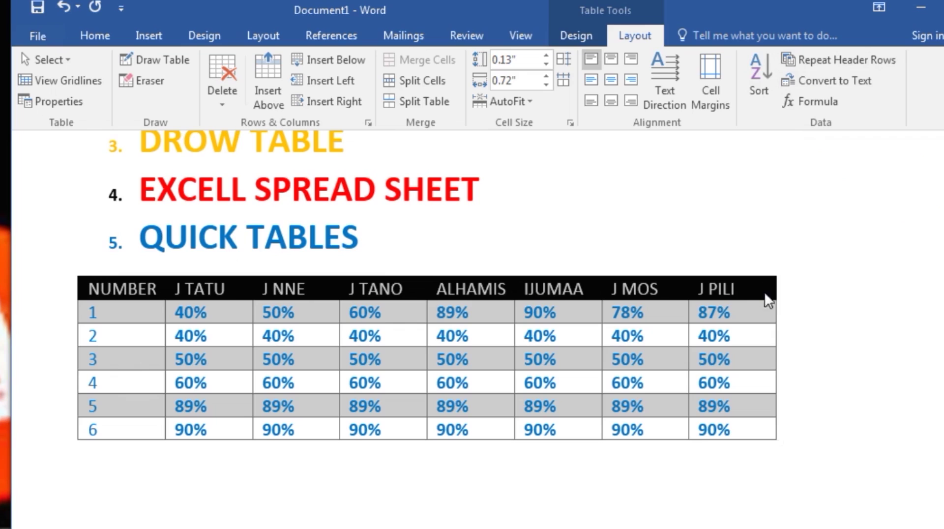
left_click_drag(763, 293, 788, 293)
left_click(844, 64)
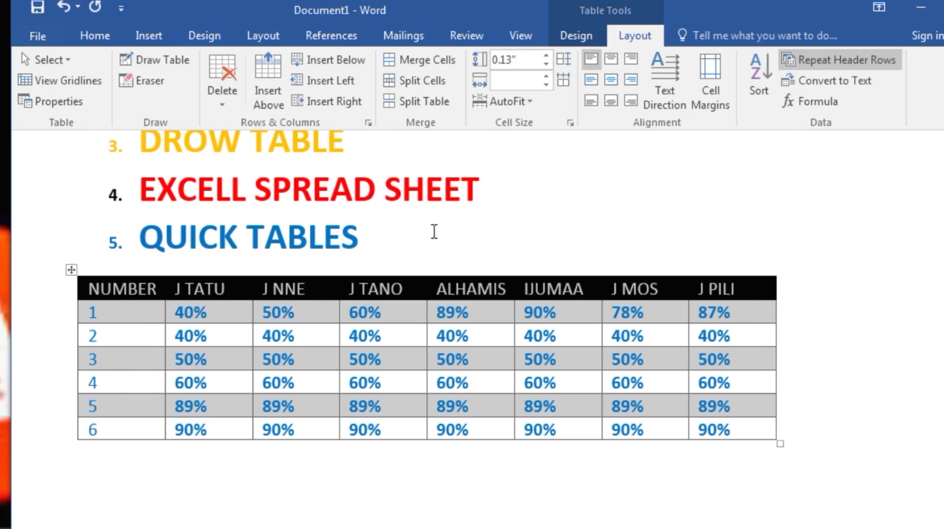
left_click(82, 289)
left_click(212, 289)
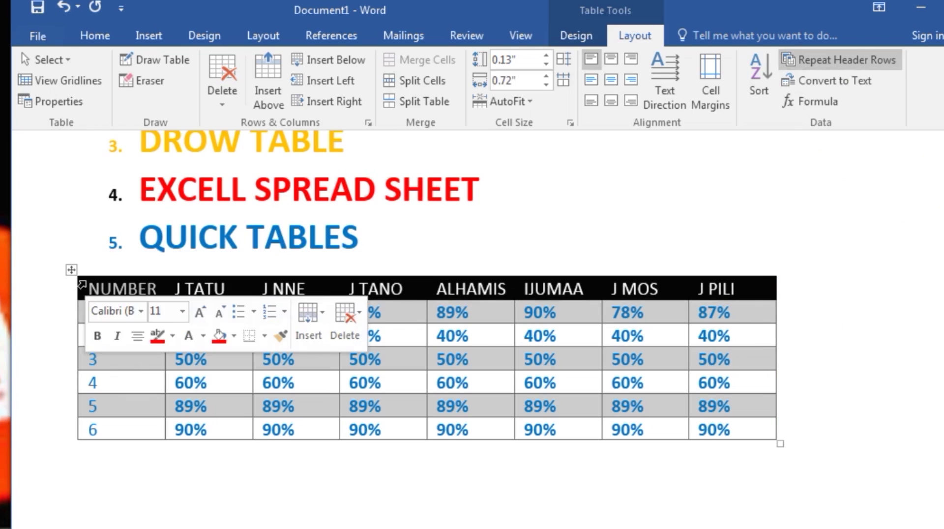
left_click(477, 288)
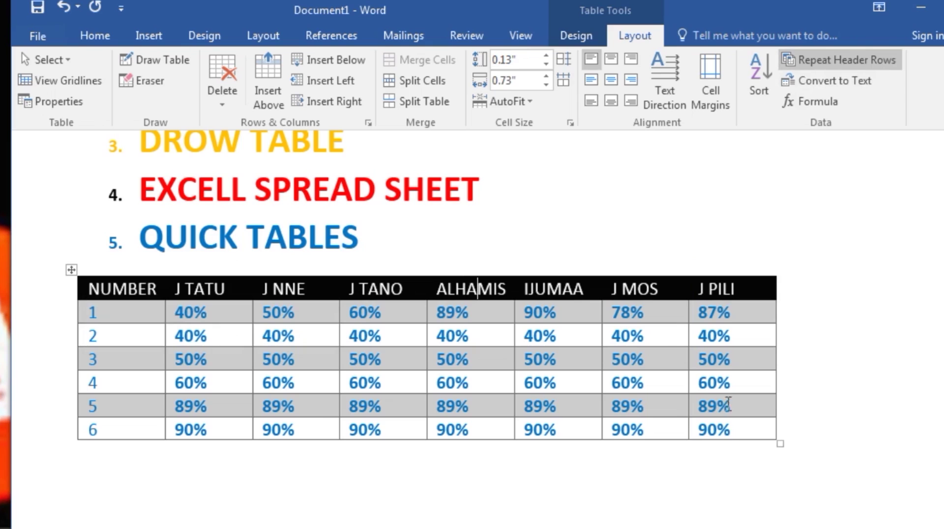
left_click(831, 81)
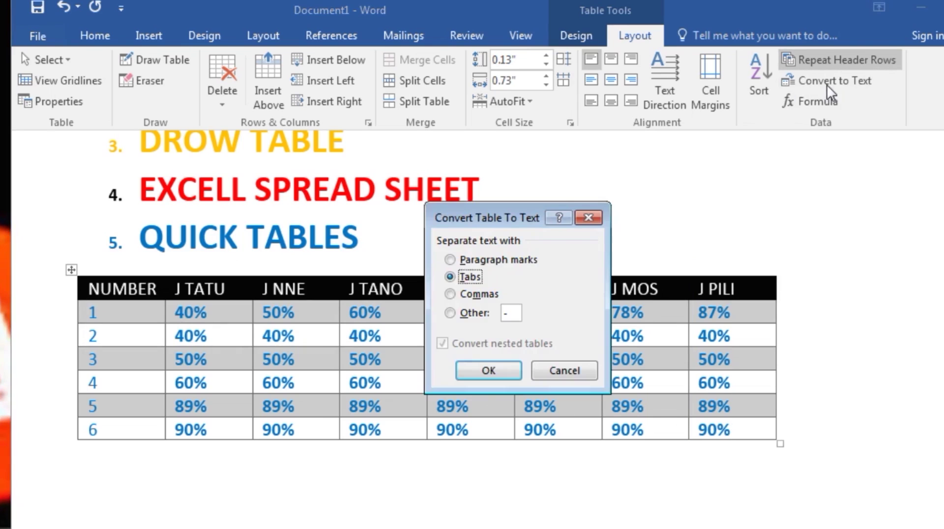
left_click(450, 294)
left_click(450, 262)
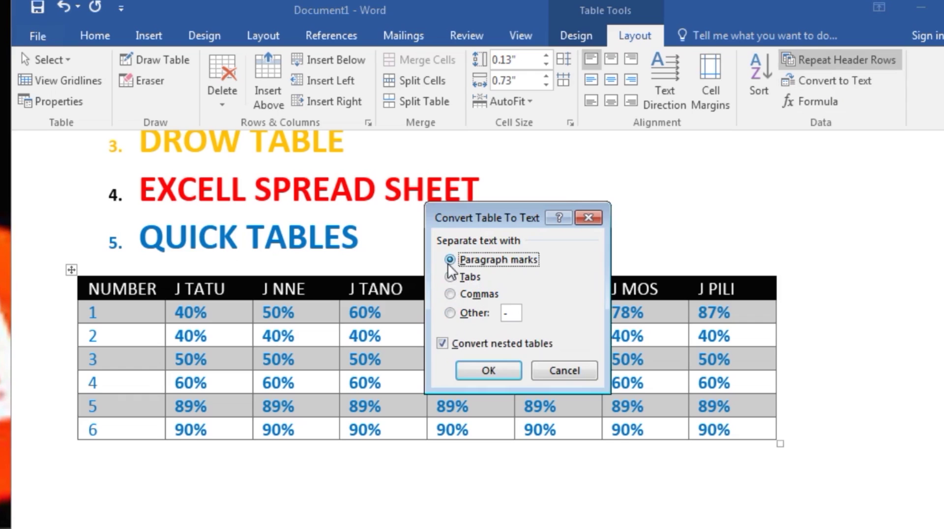
left_click(450, 294)
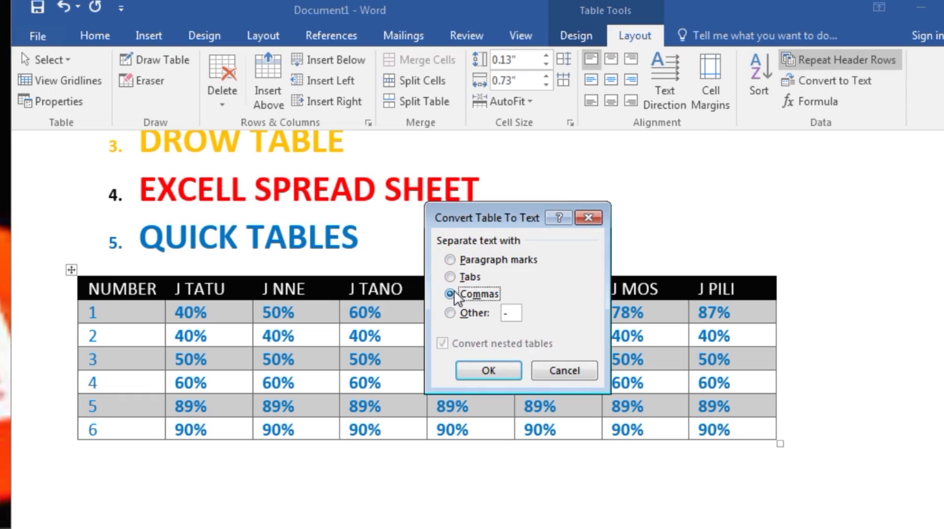
left_click(450, 313)
left_click(510, 314)
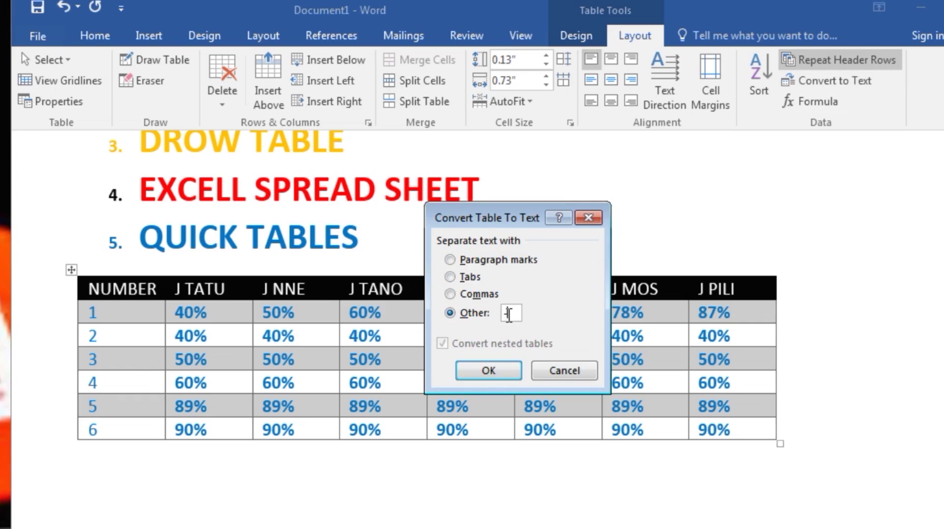
left_click(564, 372)
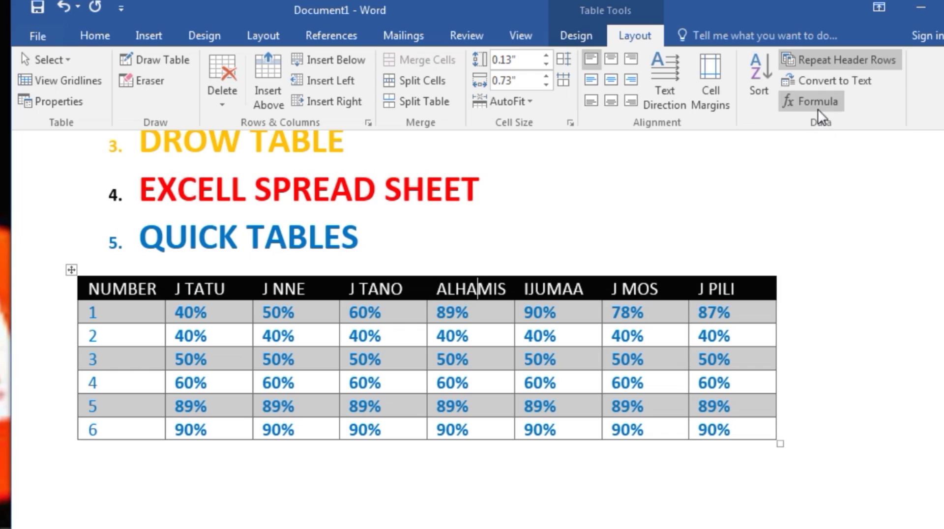
left_click_drag(486, 219, 393, 117)
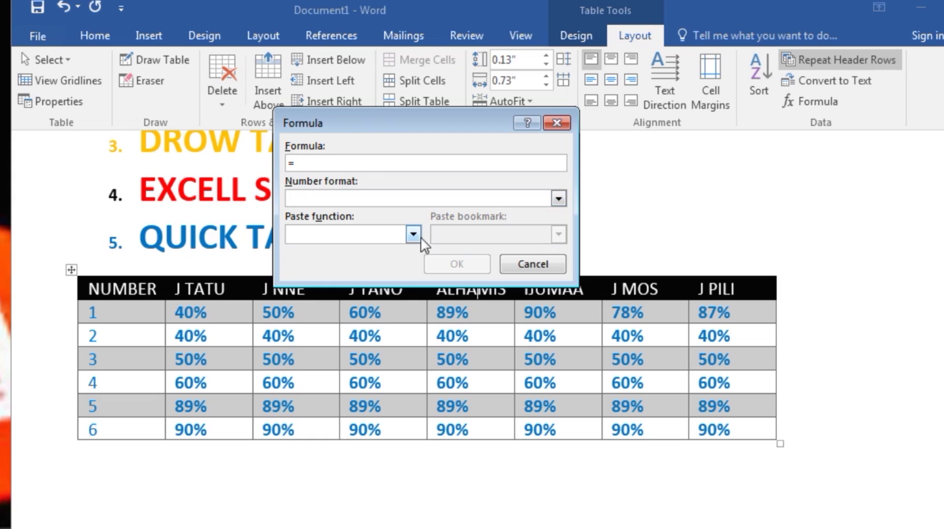
left_click(559, 199)
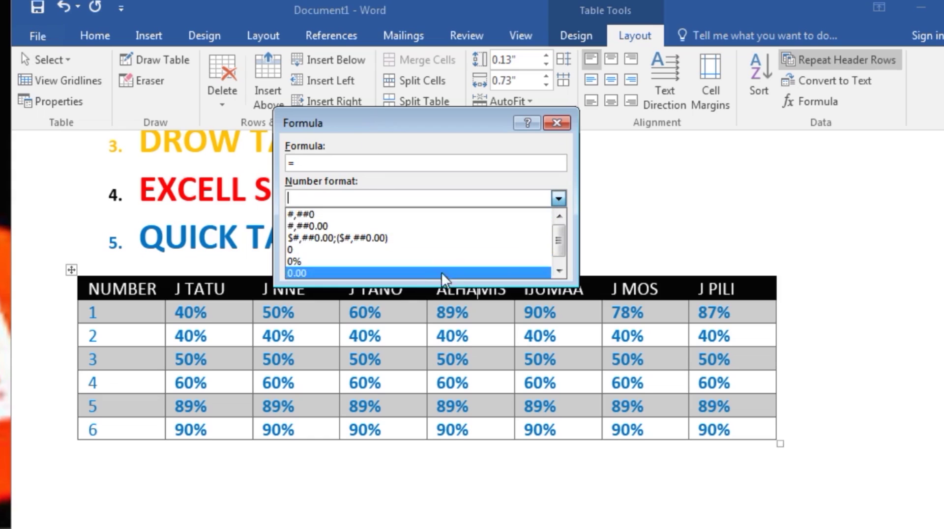
left_click(560, 197)
left_click(415, 234)
left_click(415, 234)
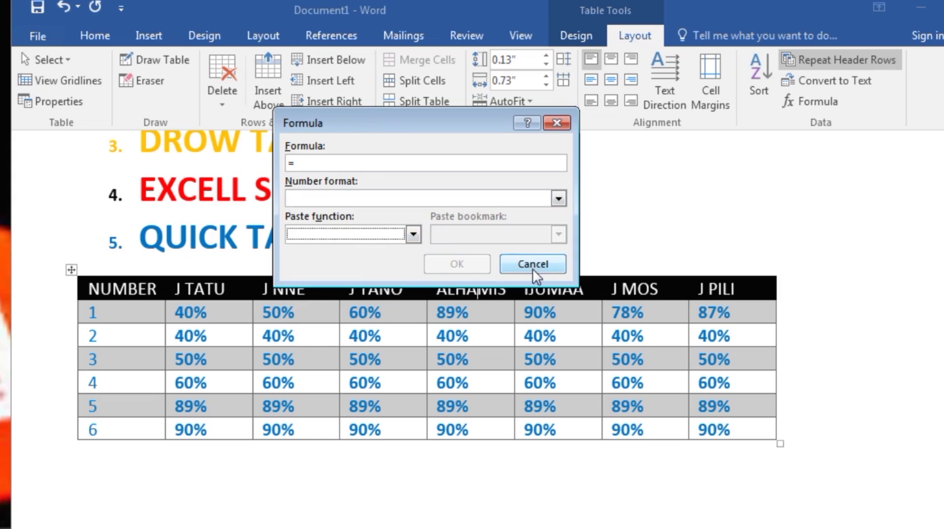
left_click(556, 123)
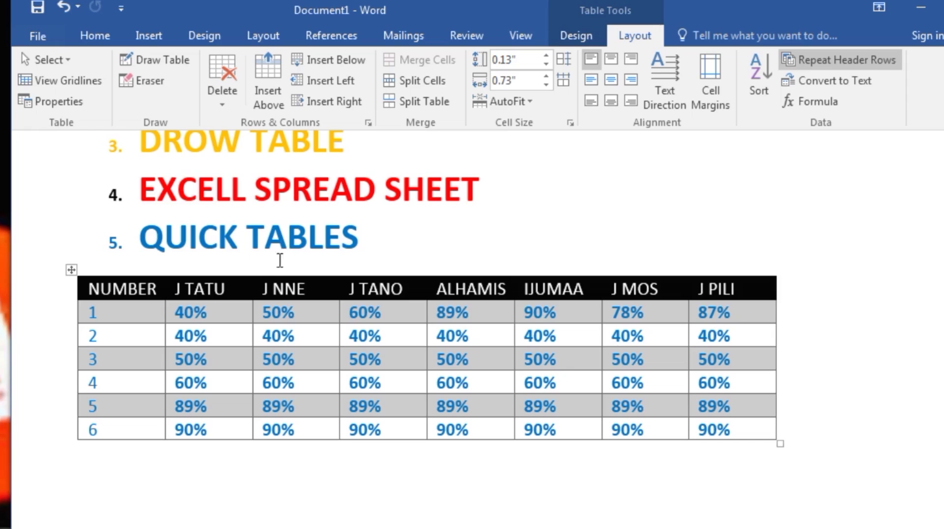
Keep Header Row on and turn on Total Row in Table Style Options.
mouse_move(271, 274)
left_click(581, 38)
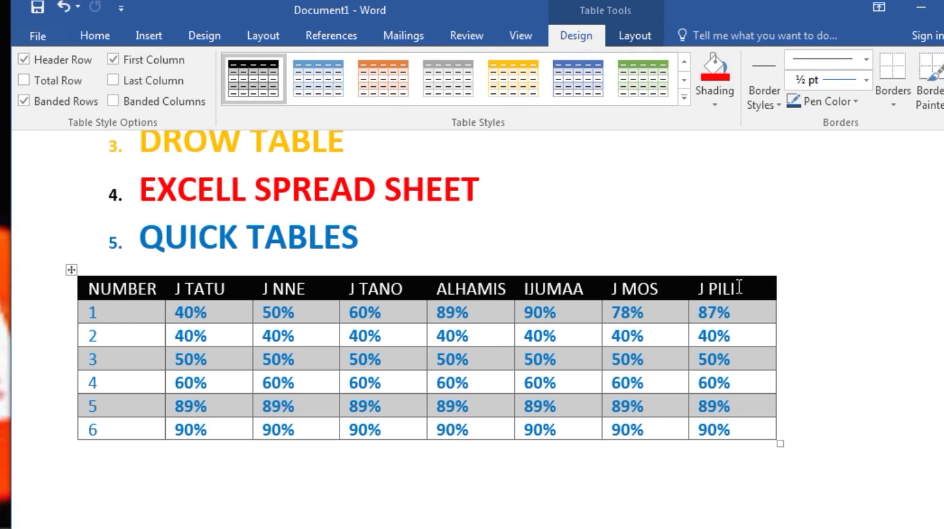
left_click(25, 59)
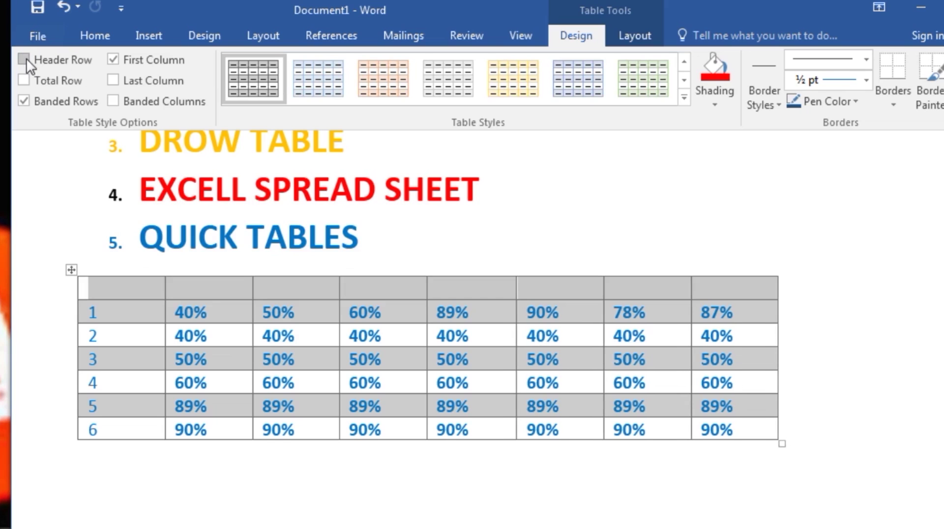
left_click(26, 58)
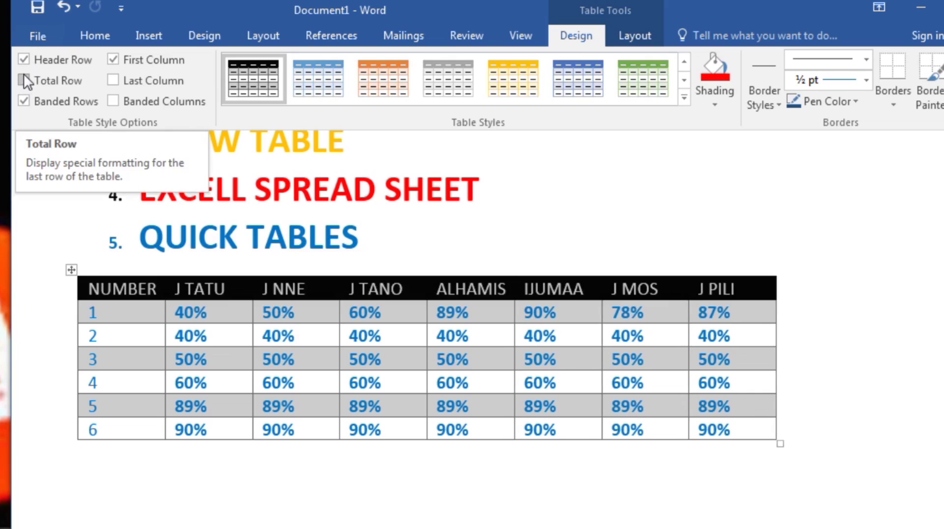
left_click(23, 78)
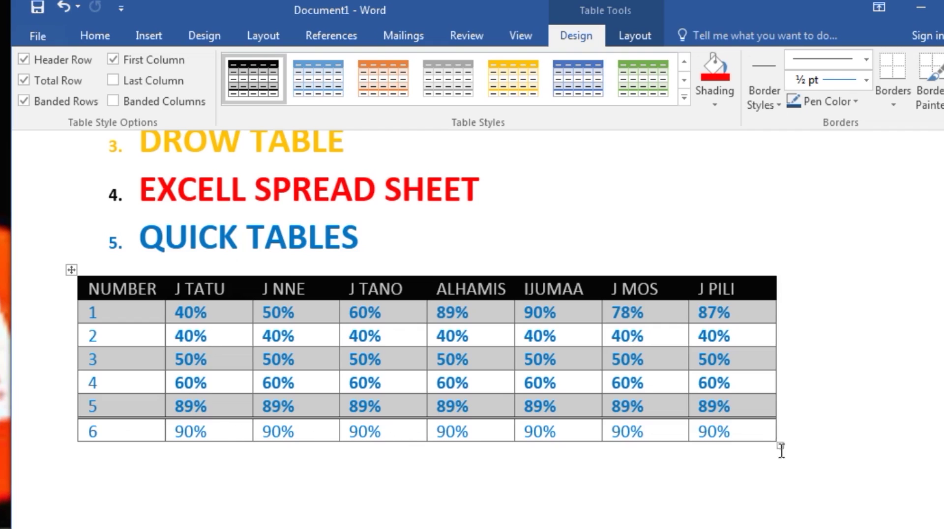
left_click_drag(789, 464, 792, 470)
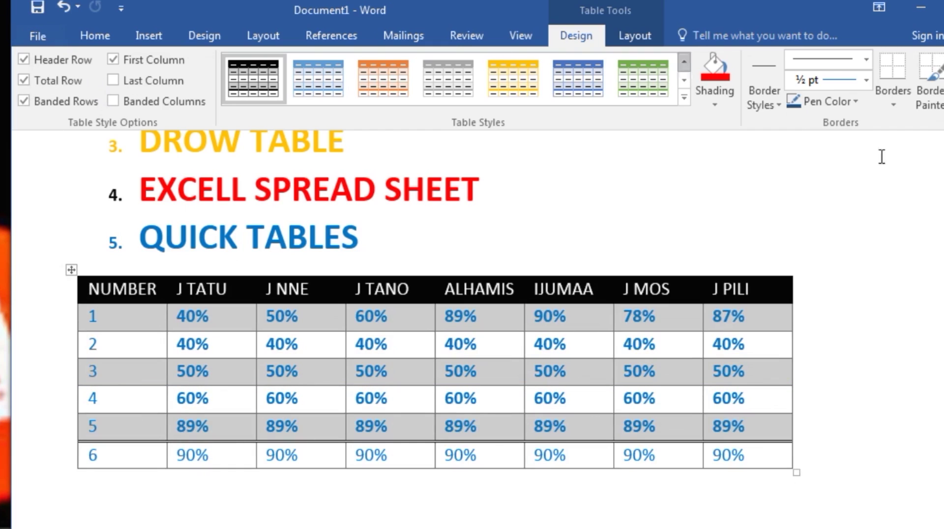
Try Banded Columns and Last Column styling, leaving both switched off.
left_click(647, 31)
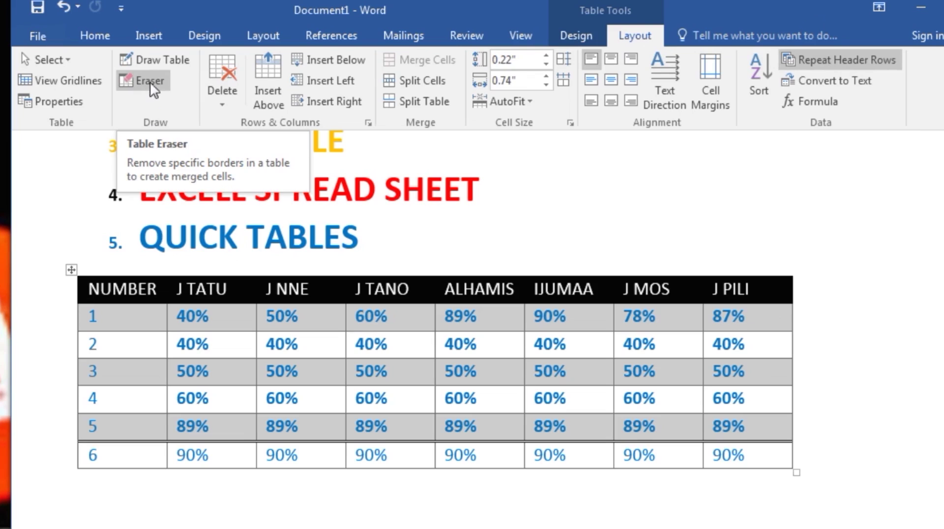
left_click(573, 37)
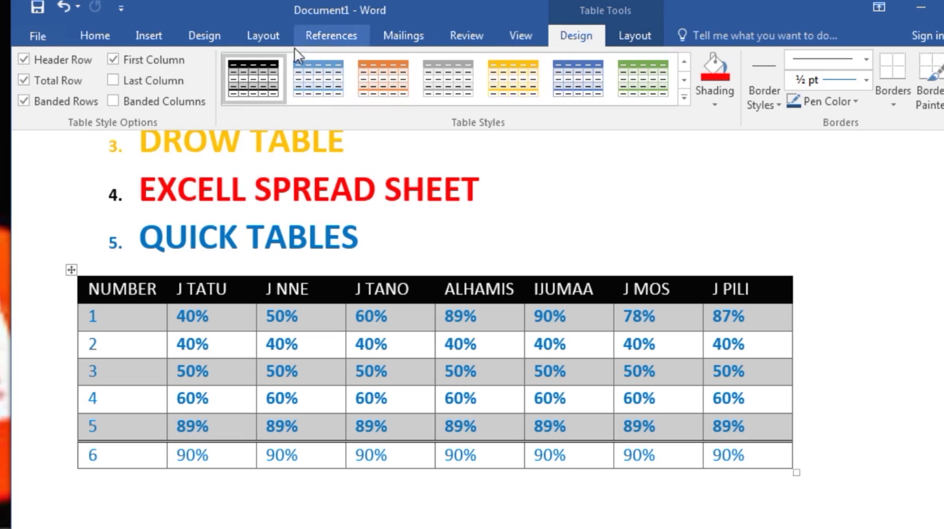
left_click(117, 99)
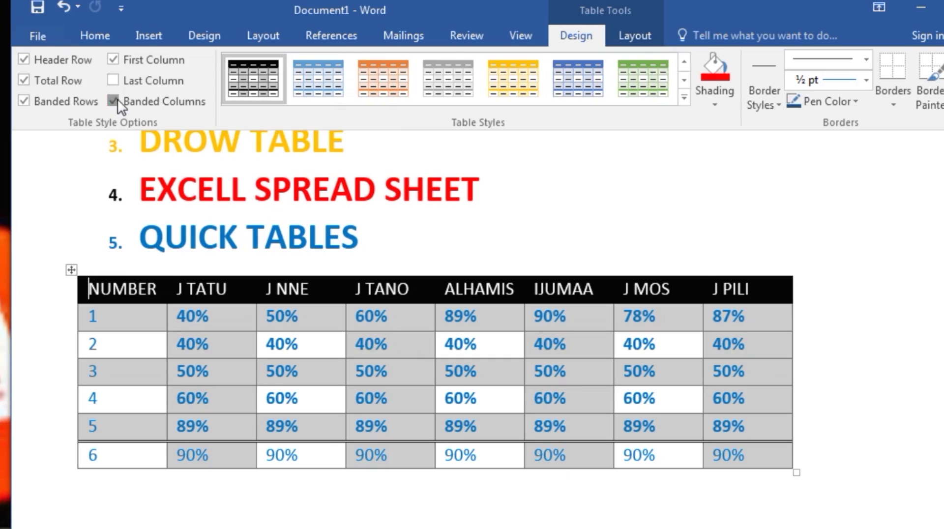
left_click(117, 99)
left_click(117, 99)
left_click(117, 99)
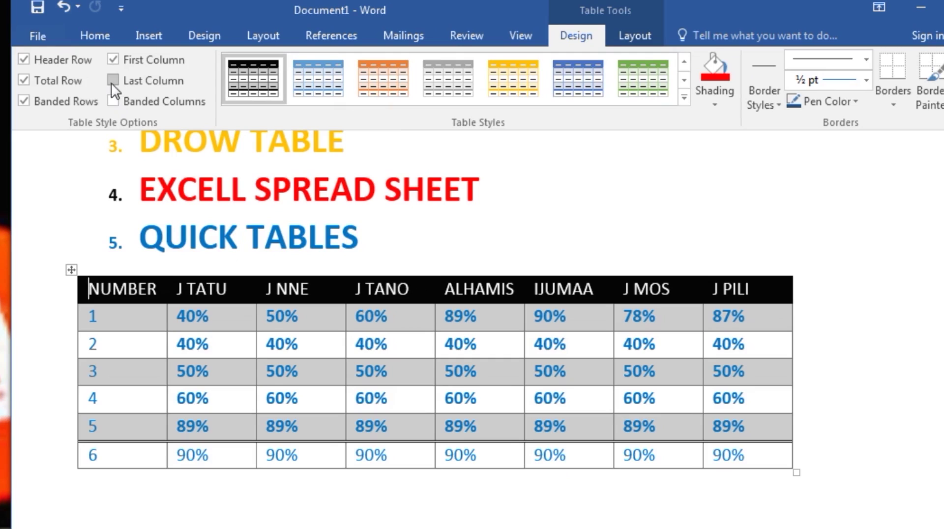
left_click(111, 83)
left_click(112, 83)
left_click(111, 80)
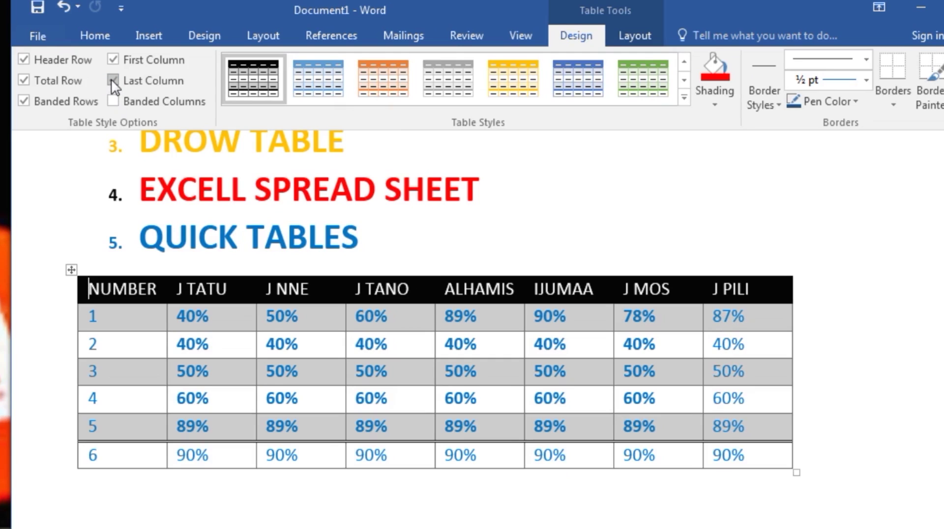
left_click(111, 80)
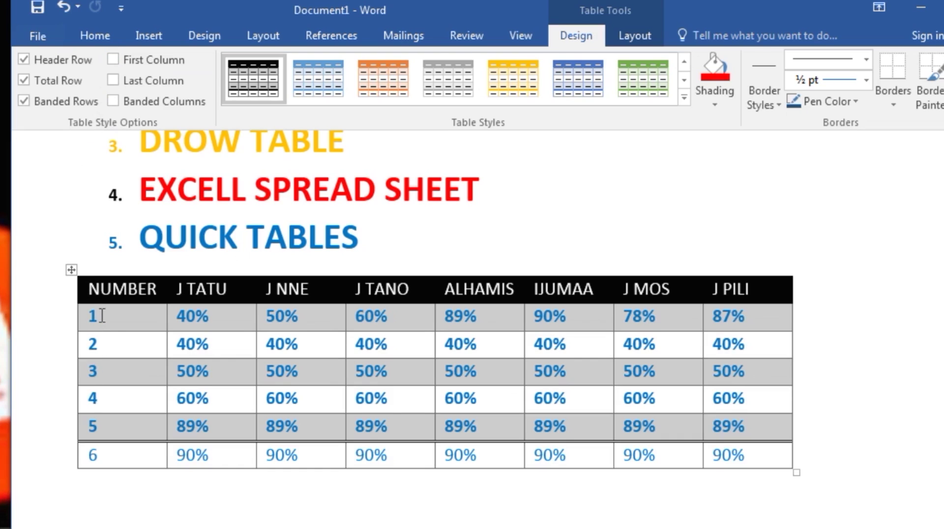
Turn on First Column and Last Column special formatting for the table.
left_click_drag(101, 316, 93, 315)
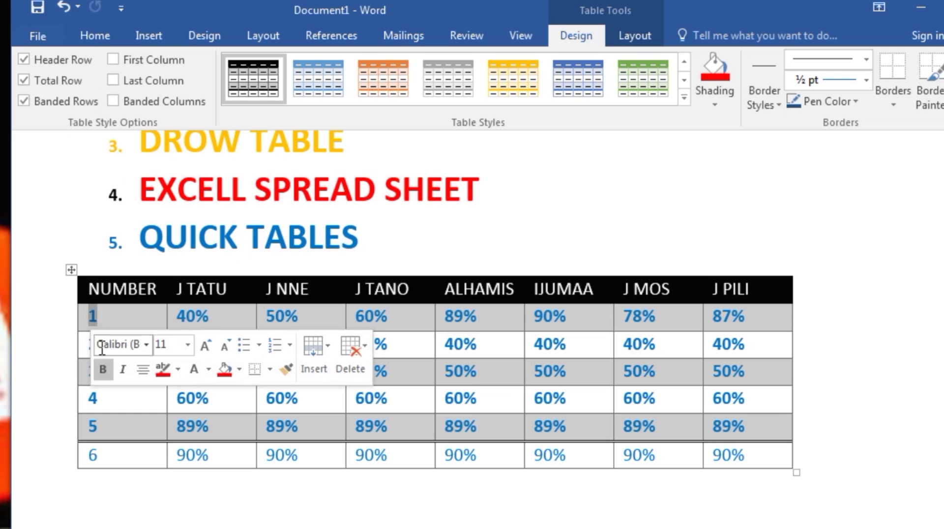
left_click(115, 307)
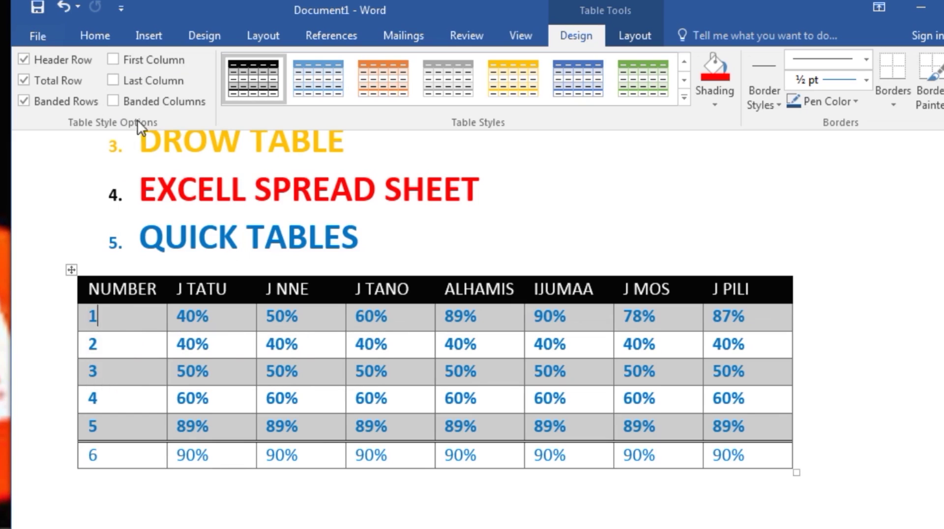
left_click(116, 63)
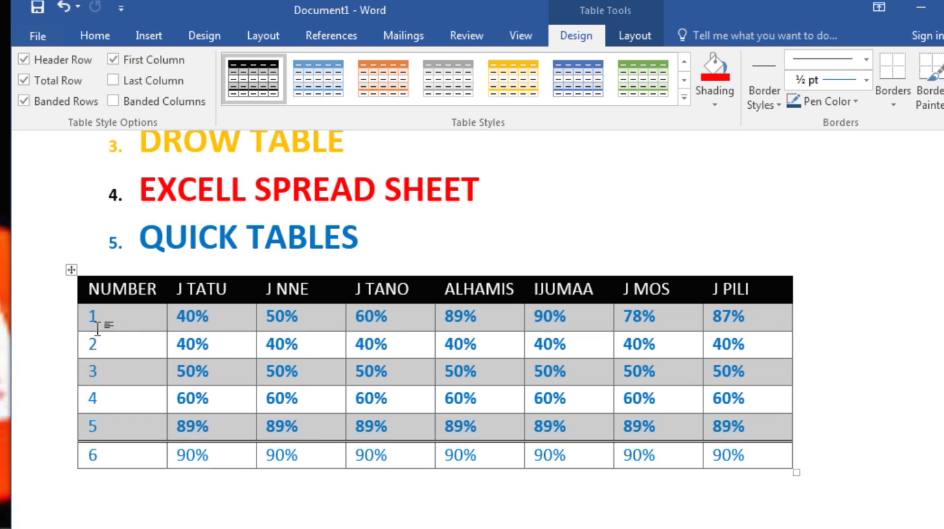
left_click(122, 84)
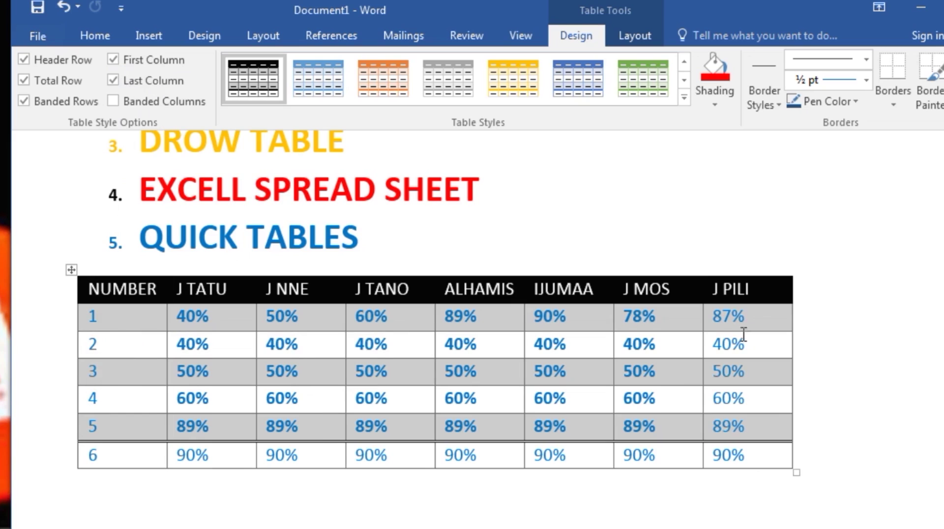
left_click_drag(708, 318, 730, 455)
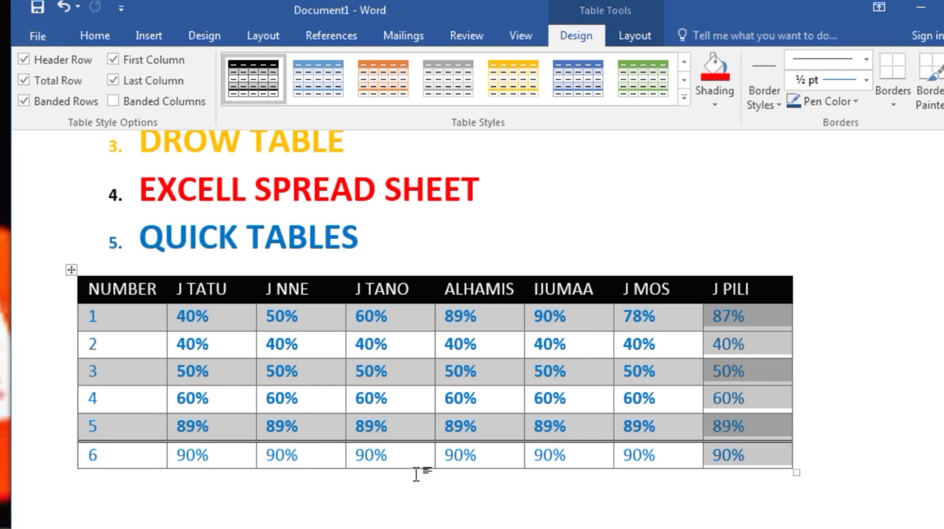
left_click(795, 508)
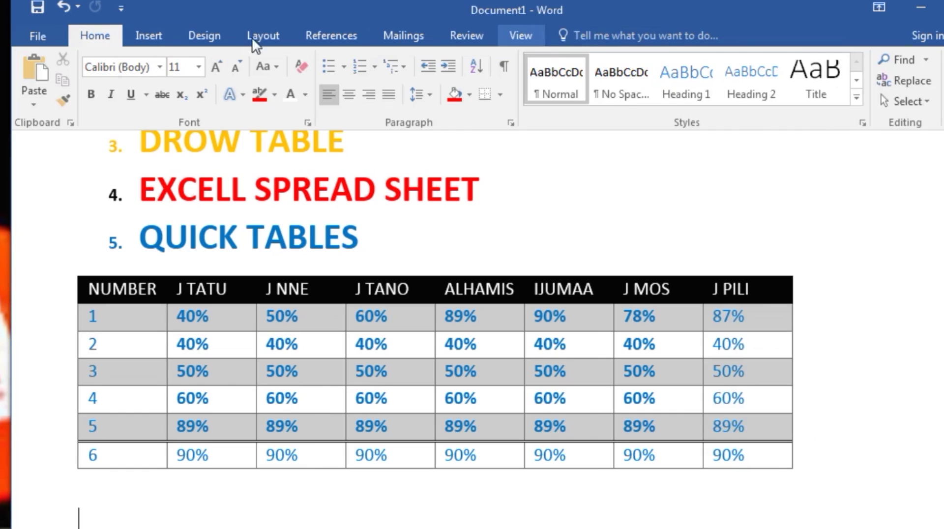
left_click(71, 269)
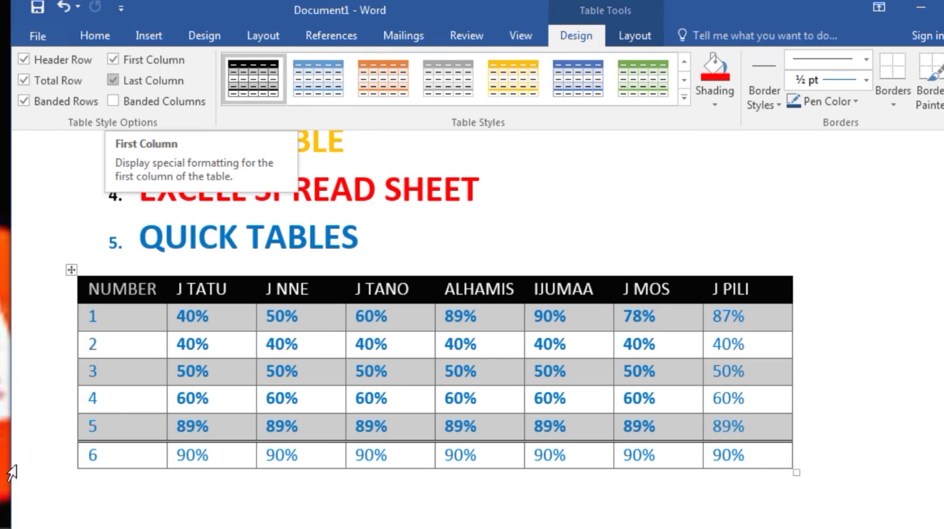
left_click(113, 60)
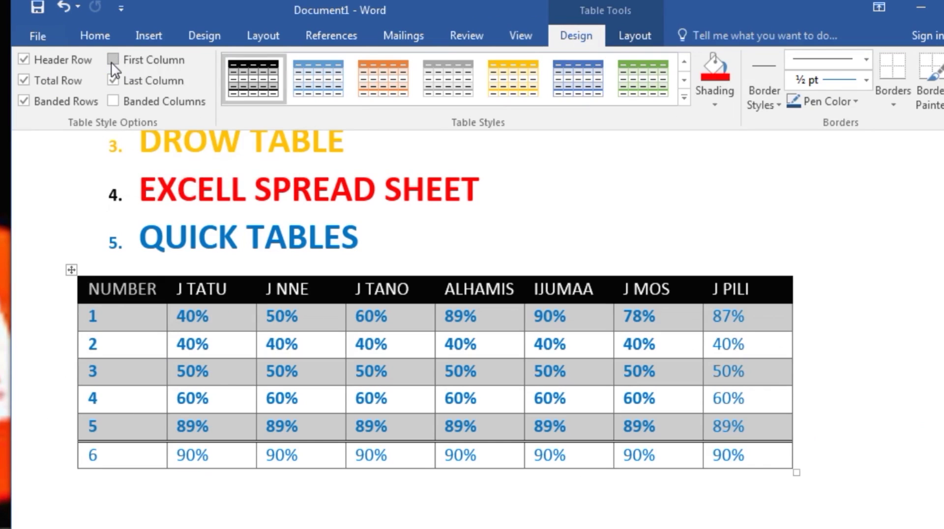
left_click(111, 62)
left_click(113, 86)
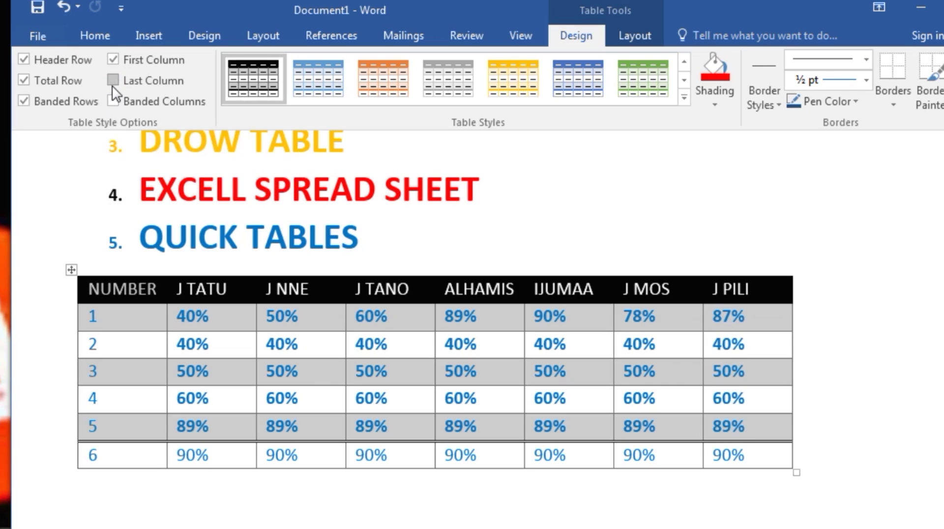
left_click(113, 85)
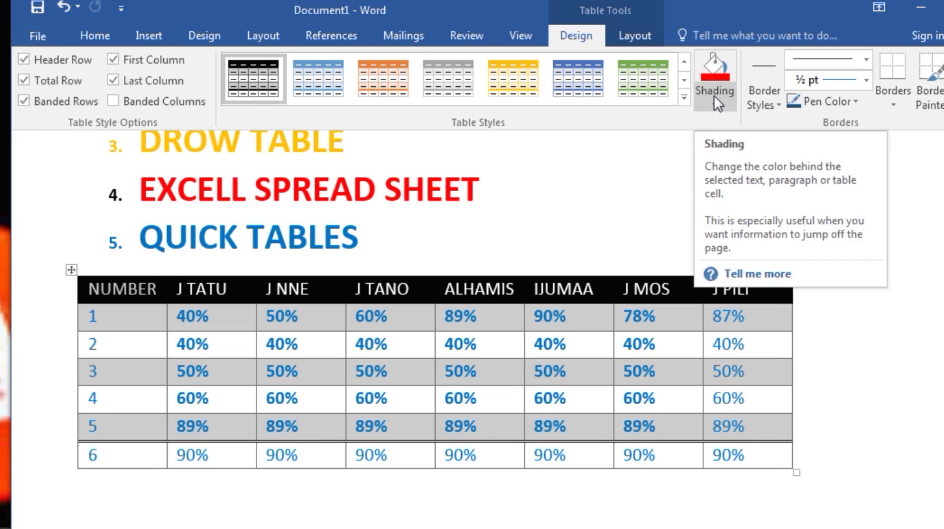
left_click(80, 318)
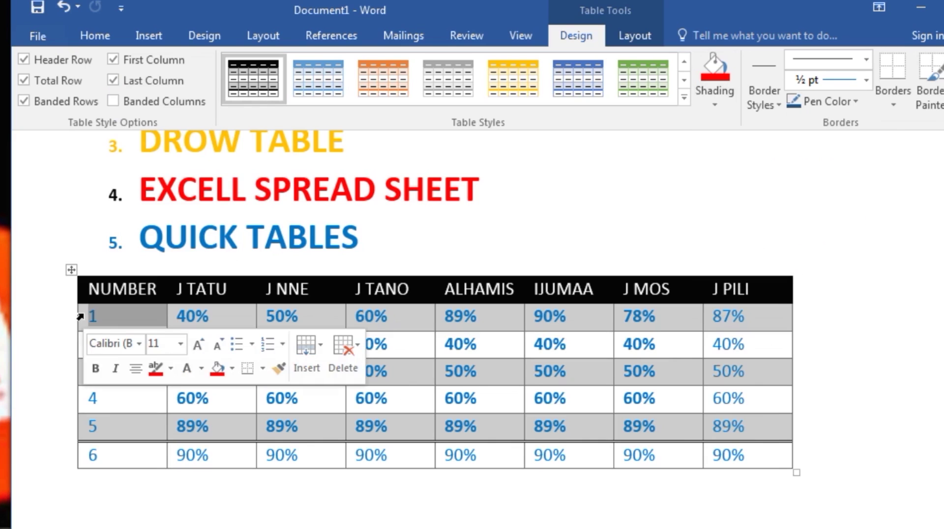
Shade the cell holding 1 red and the J NNE row-2 cell light gold.
left_click(716, 98)
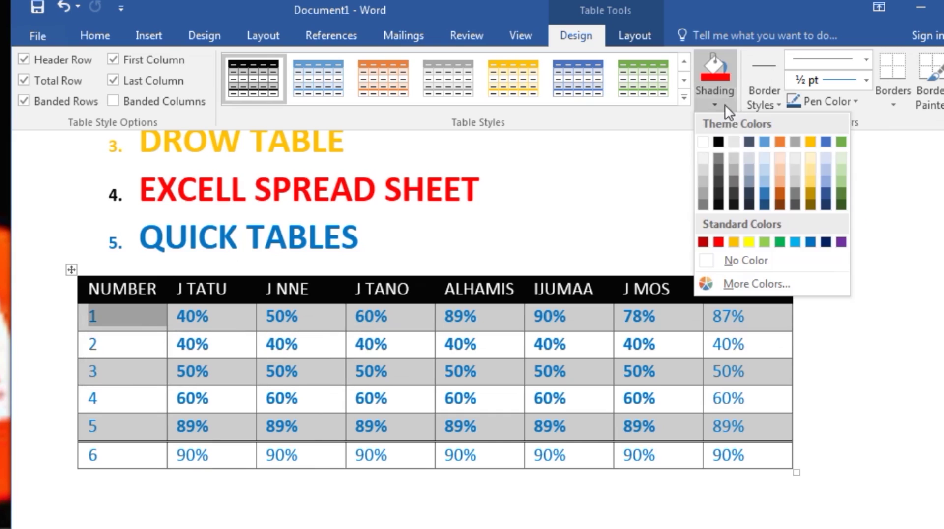
left_click(718, 242)
left_click(310, 344)
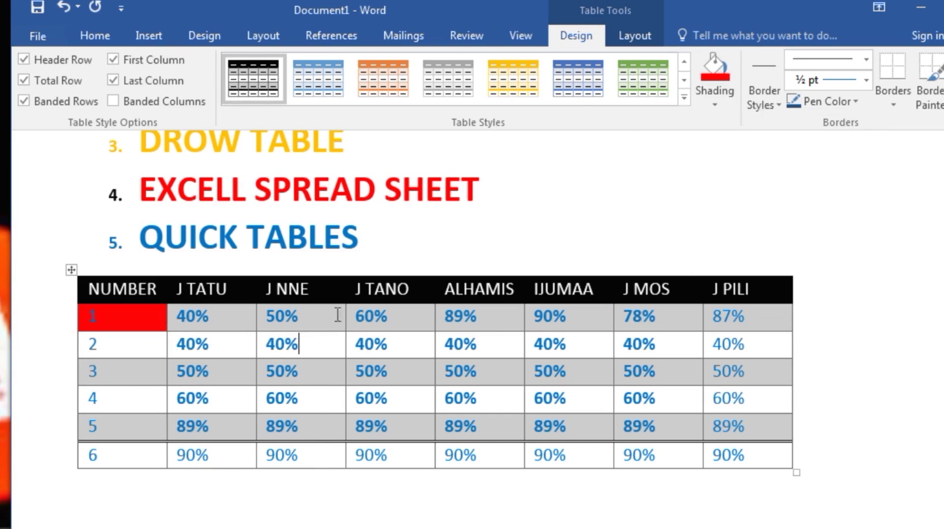
left_click(715, 102)
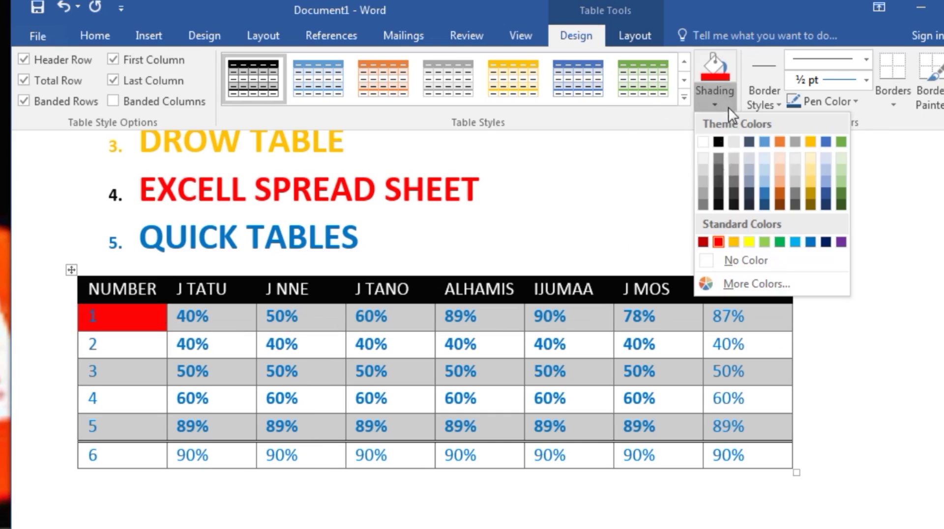
left_click(765, 193)
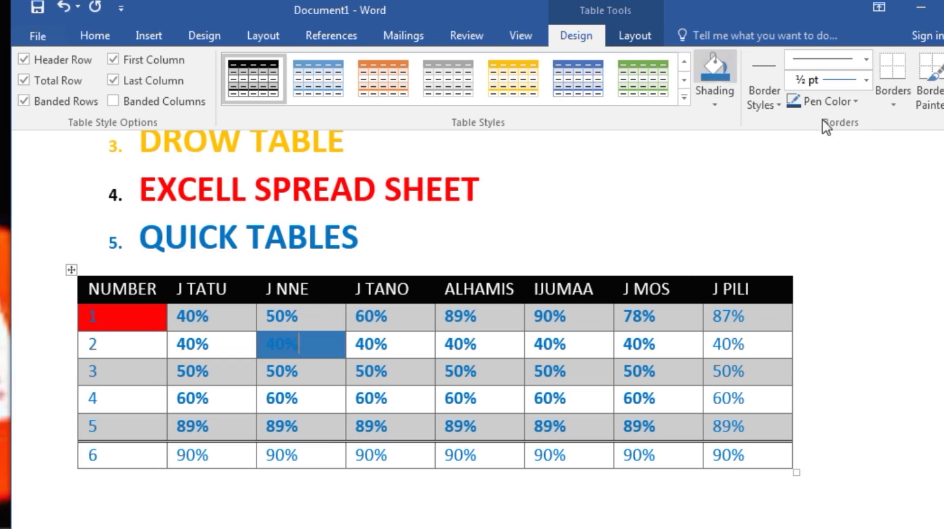
left_click(726, 97)
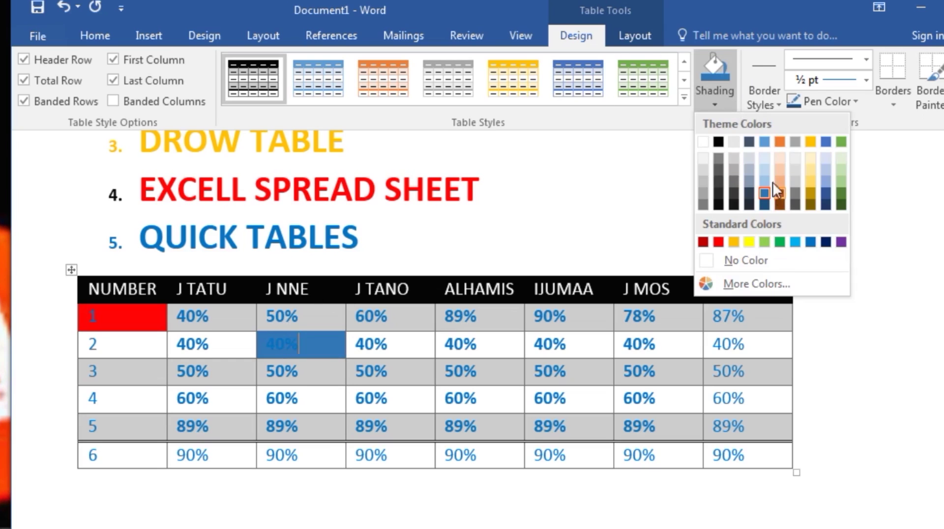
left_click(808, 183)
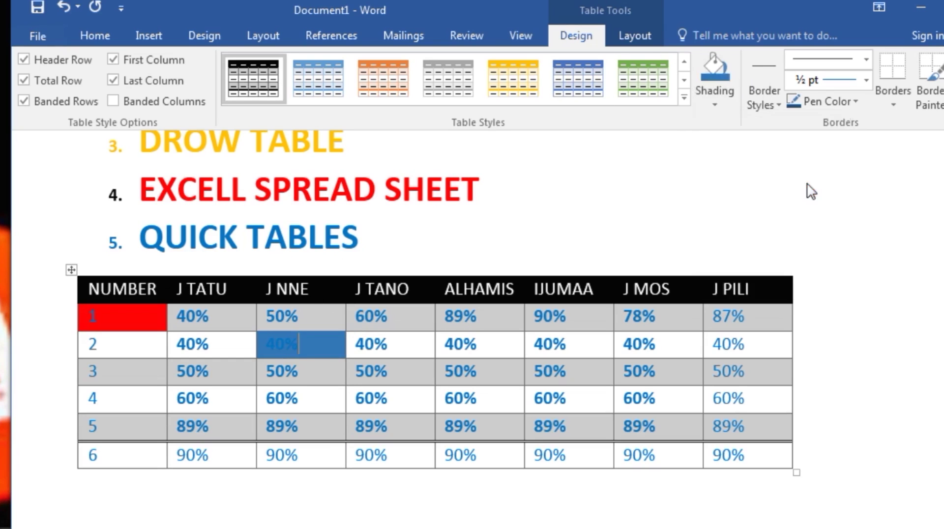
Shade the ALHAMIS row-3 cell yellow.
left_click(455, 367)
left_click(719, 105)
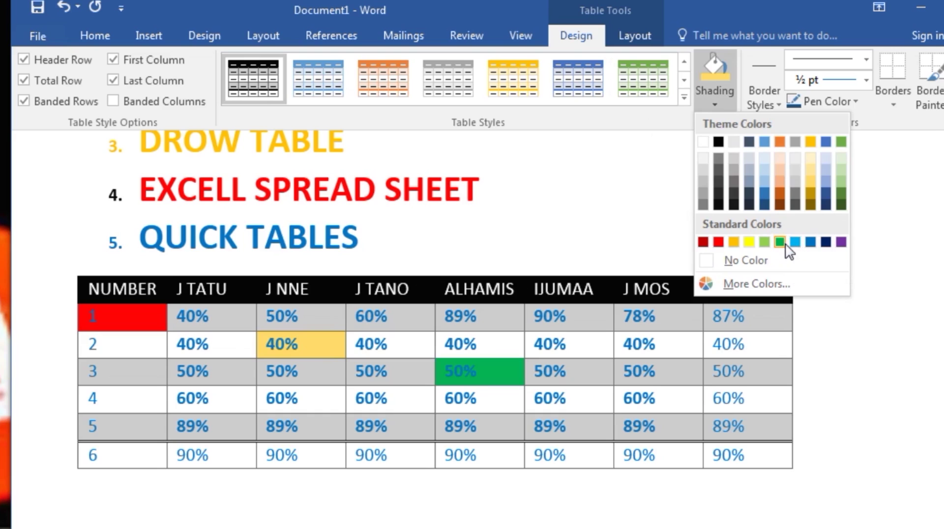
left_click(751, 241)
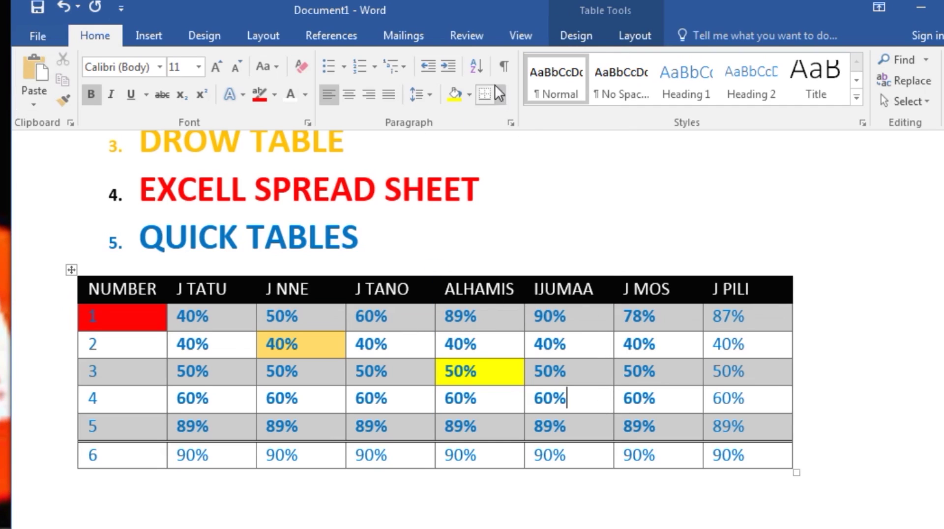
left_click(501, 96)
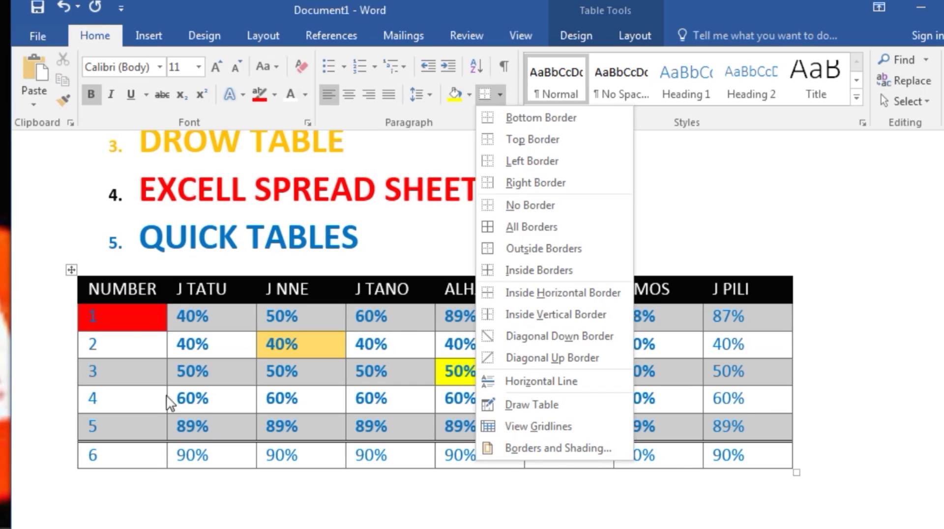
left_click(128, 319)
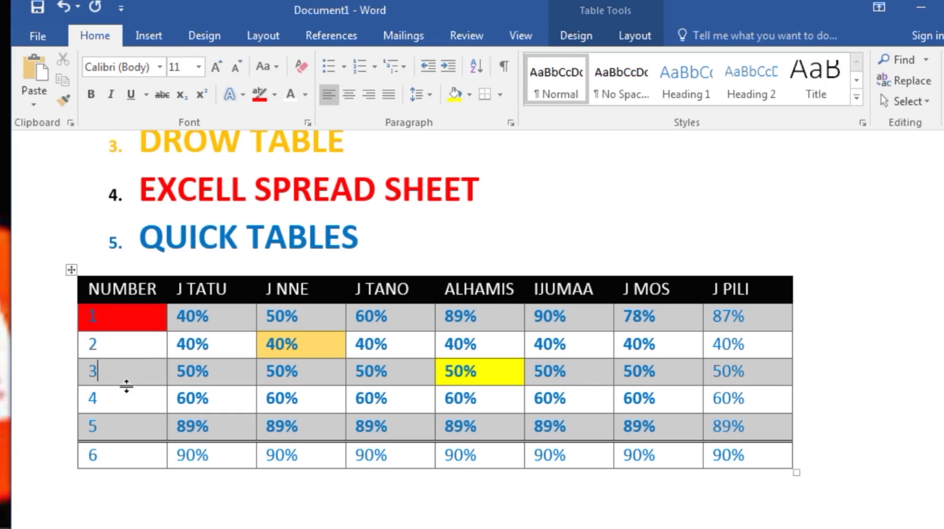
left_click(501, 94)
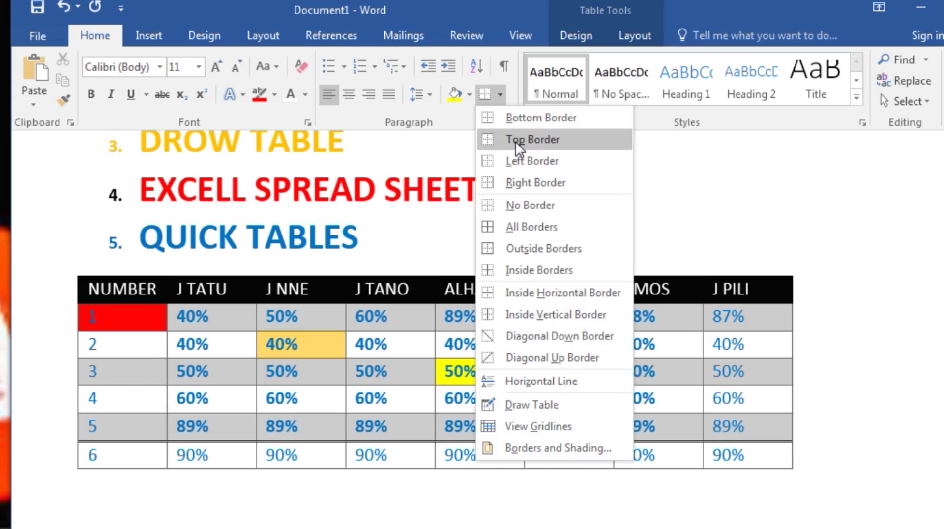
left_click(121, 341)
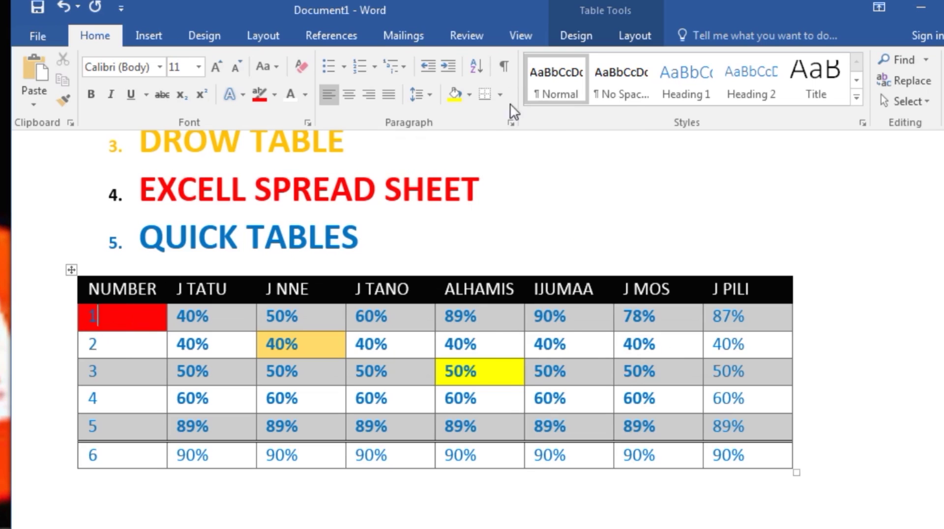
left_click(499, 94)
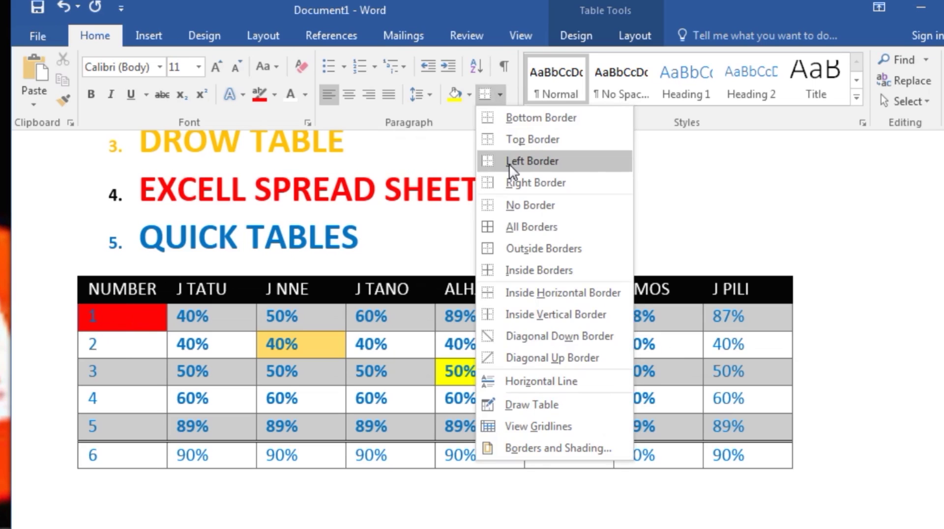
left_click(113, 323)
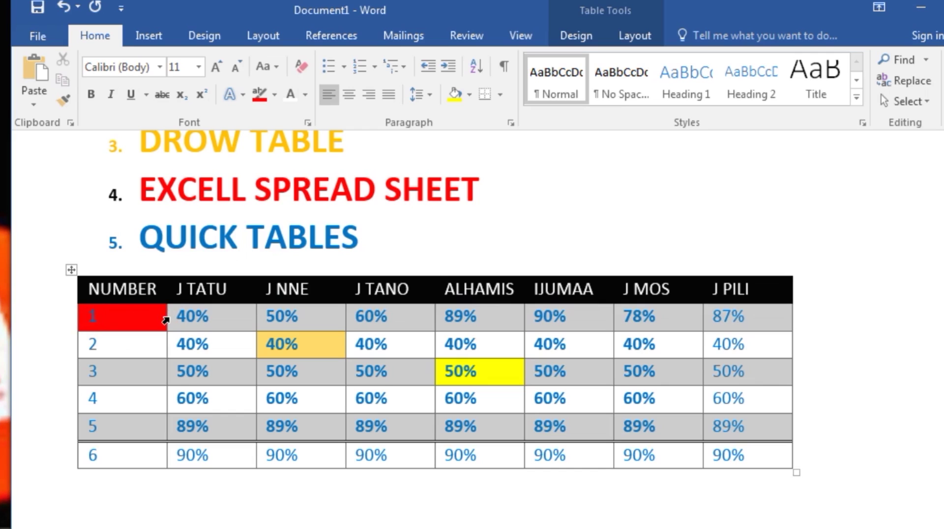
left_click(501, 96)
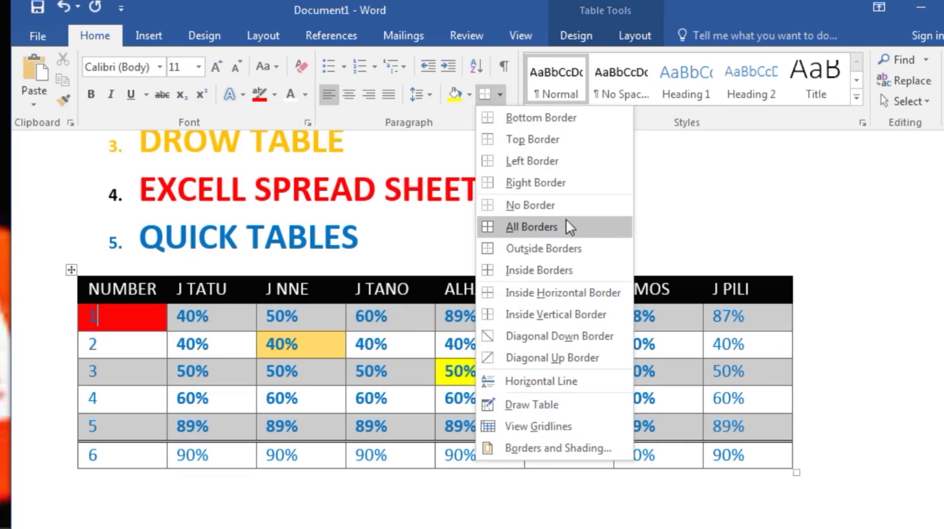
left_click(141, 310)
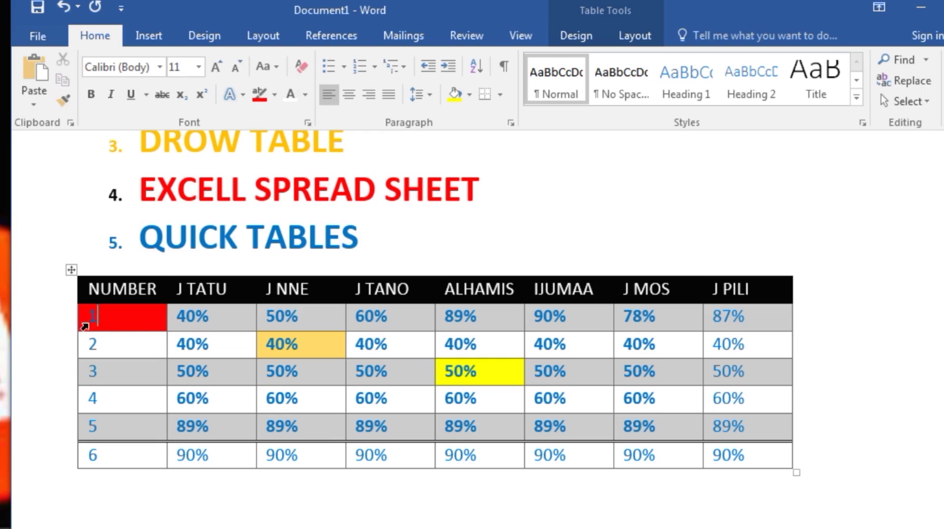
left_click(73, 268)
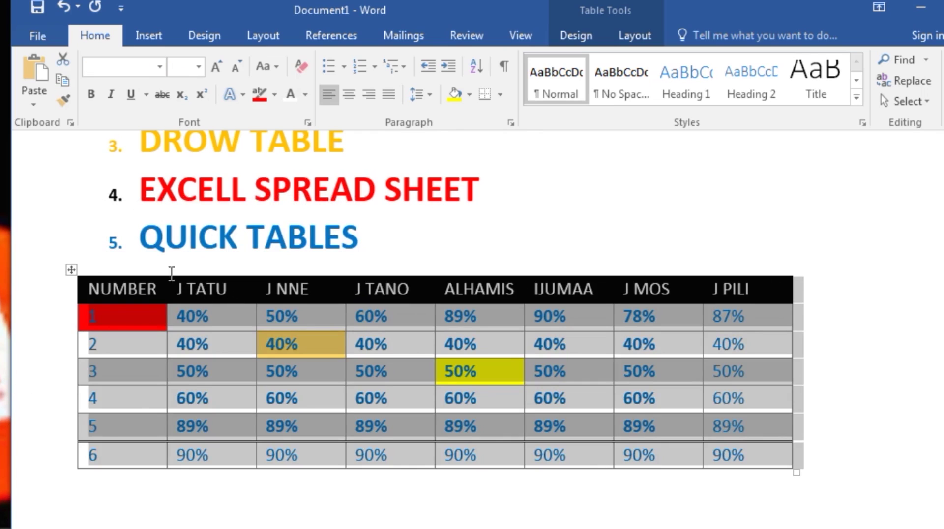
Apply No Border to the whole QUICK TABLES percentage table.
left_click(501, 94)
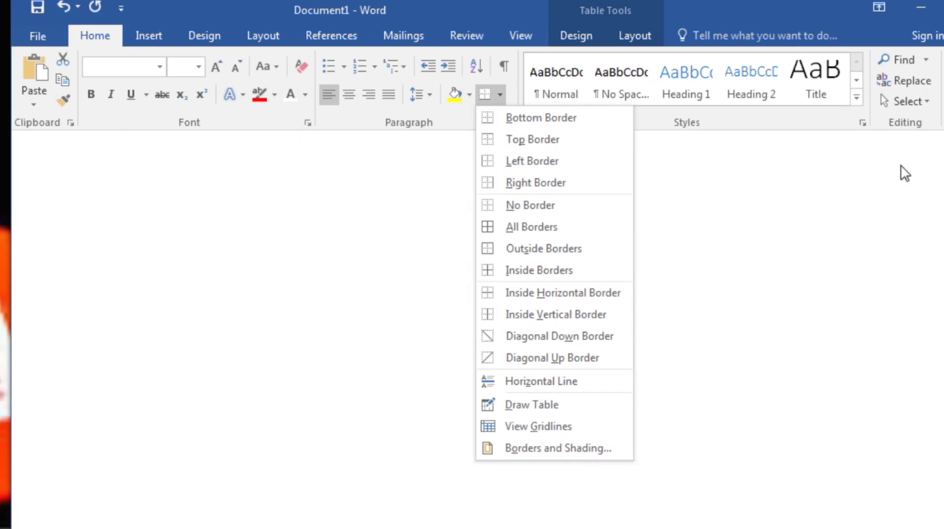
left_click(739, 178)
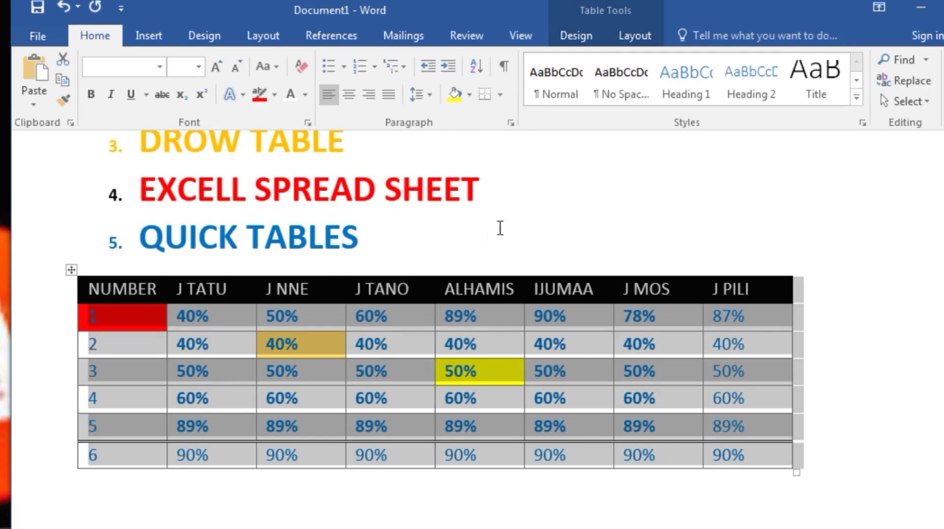
left_click(499, 94)
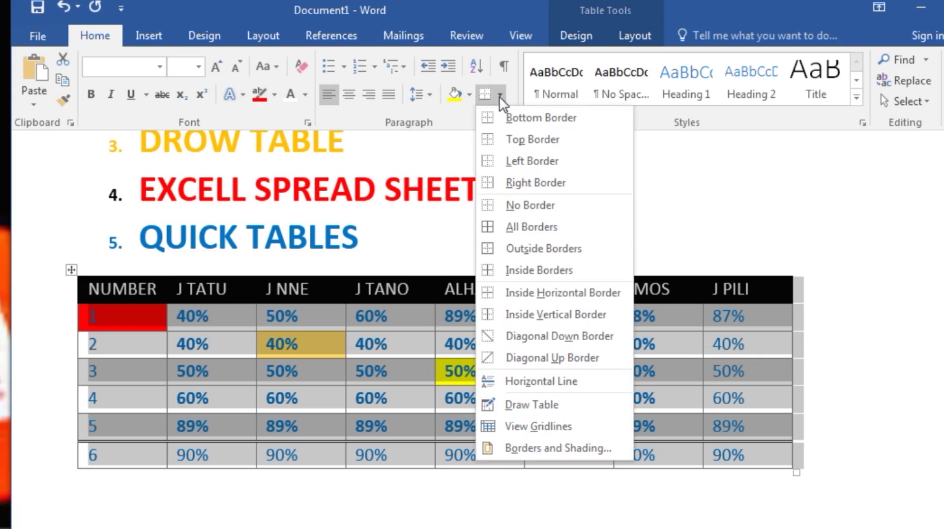
left_click(518, 202)
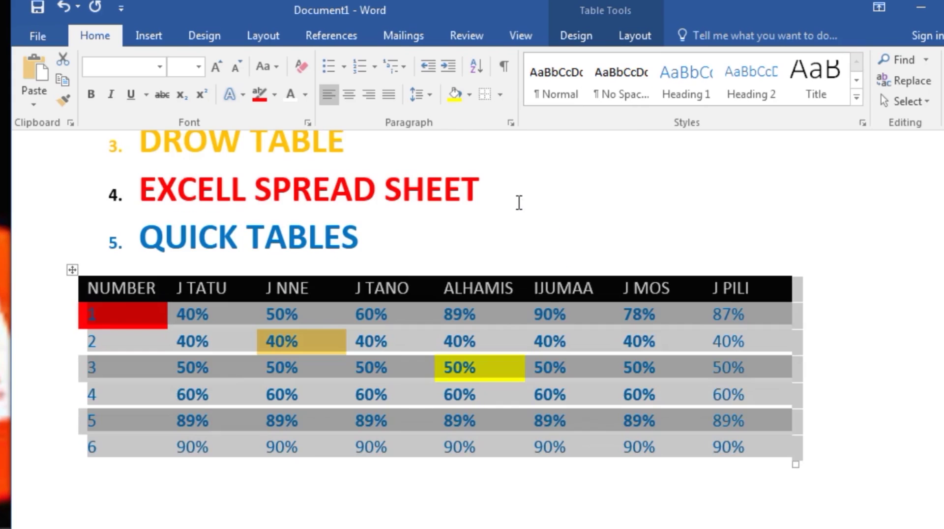
left_click(862, 234)
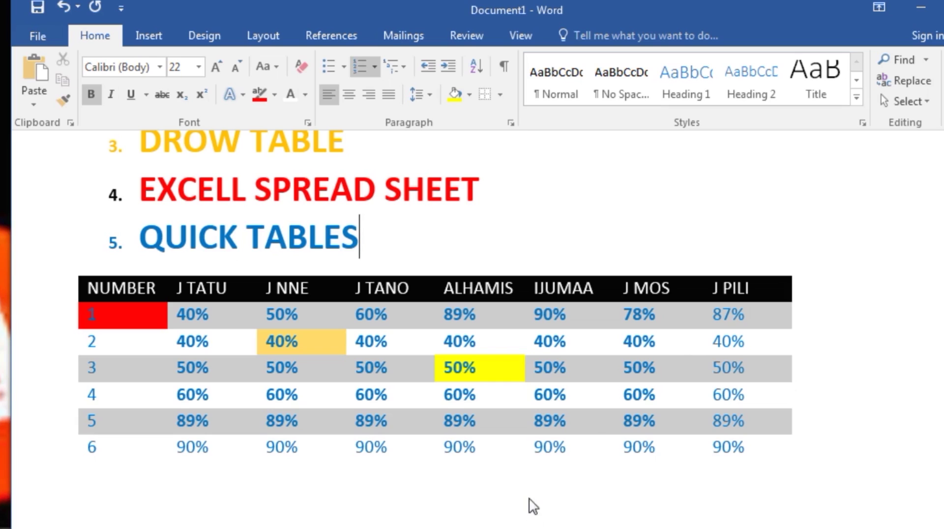
Undo an accidental Normal restyle of QUICK TABLES and apply All Borders to the whole table.
left_click(565, 73)
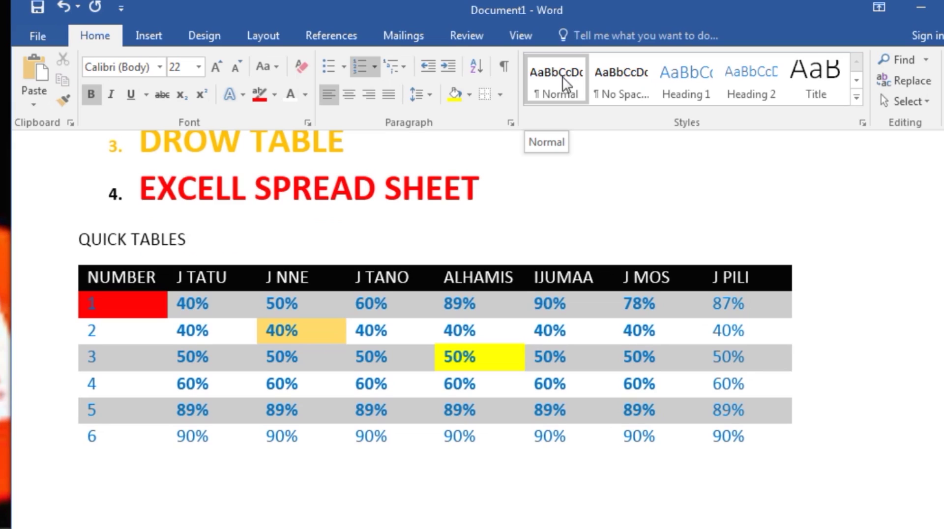
key("ctrl+z")
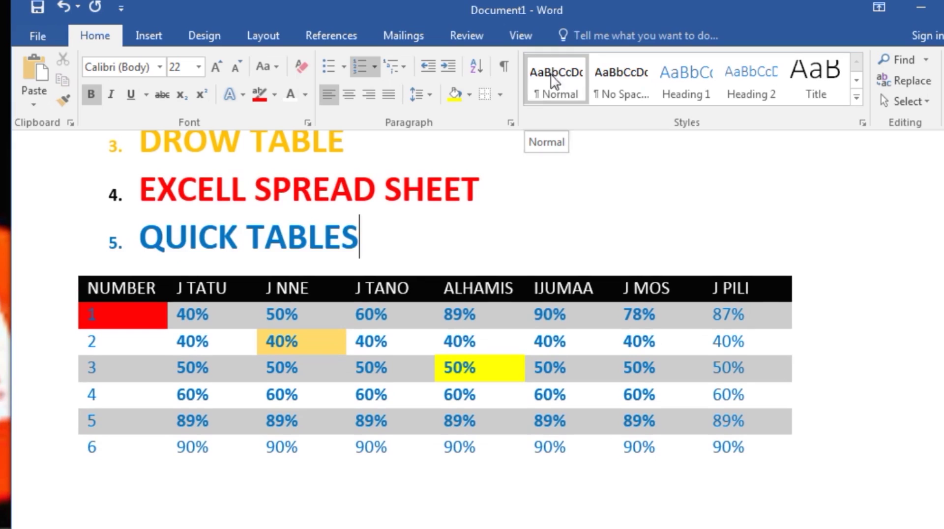
left_click(500, 95)
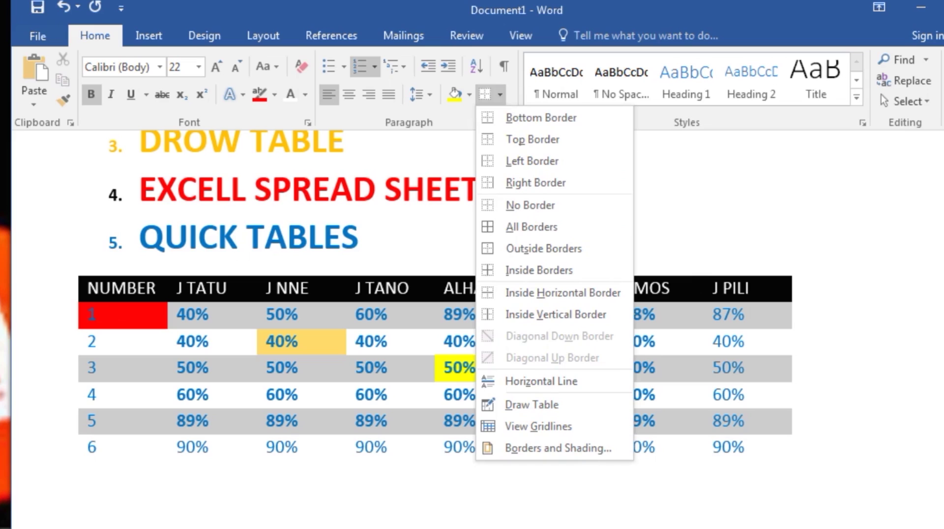
left_click(105, 304)
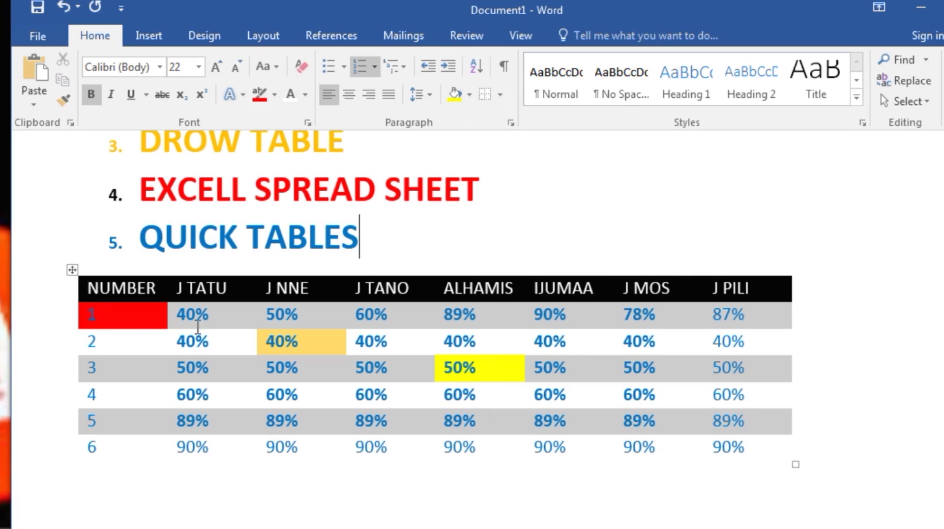
left_click(75, 269)
left_click(500, 95)
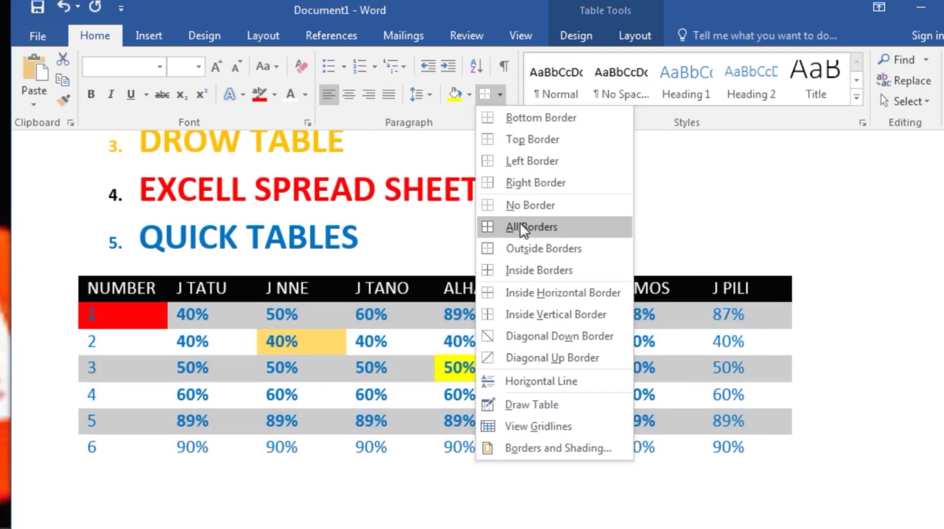
left_click(520, 224)
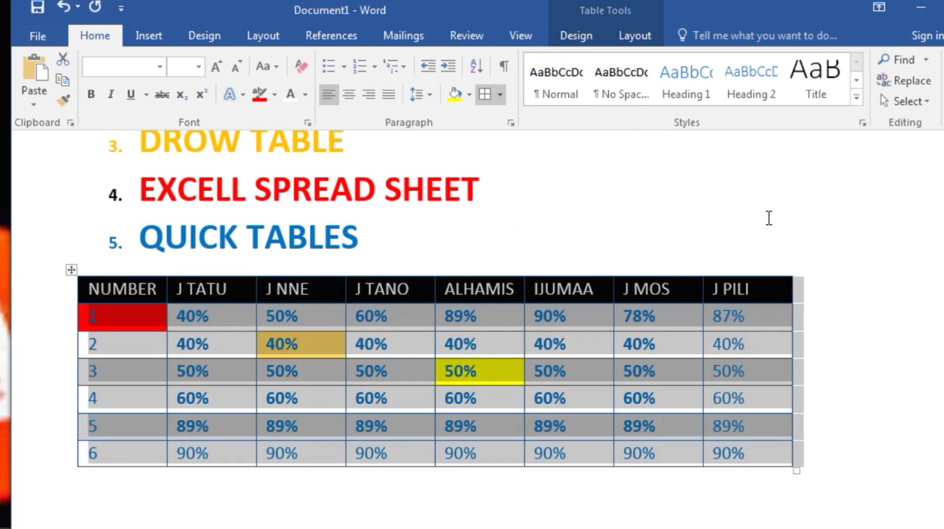
left_click(770, 218)
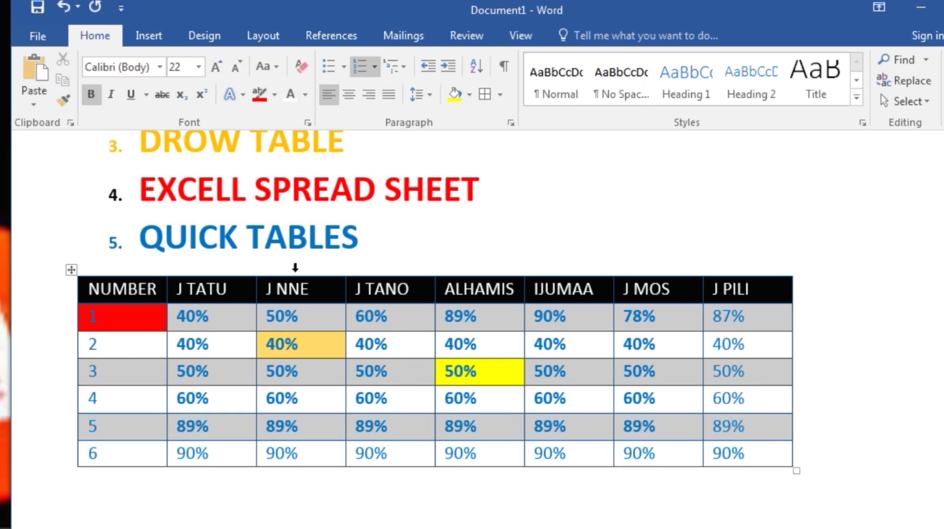
Reselect the whole table and toggle off its Outside Borders.
left_click(500, 95)
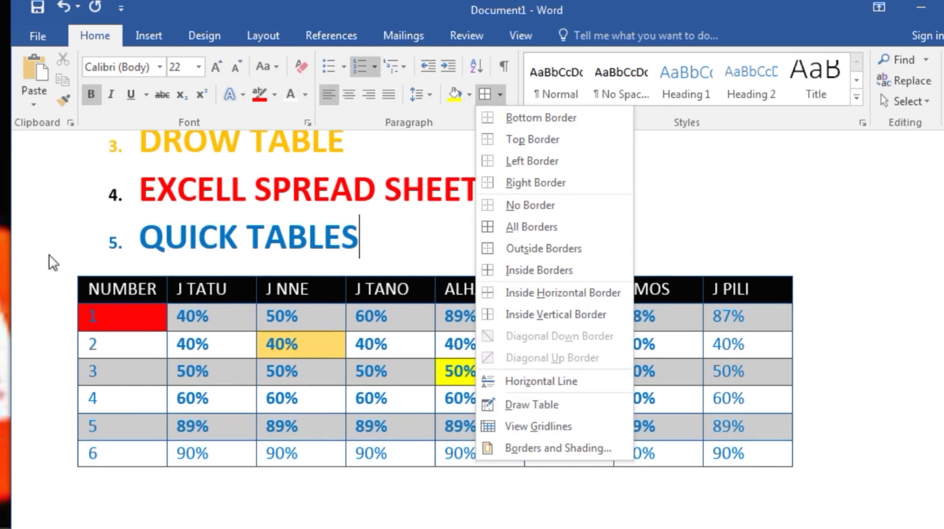
left_click(78, 292)
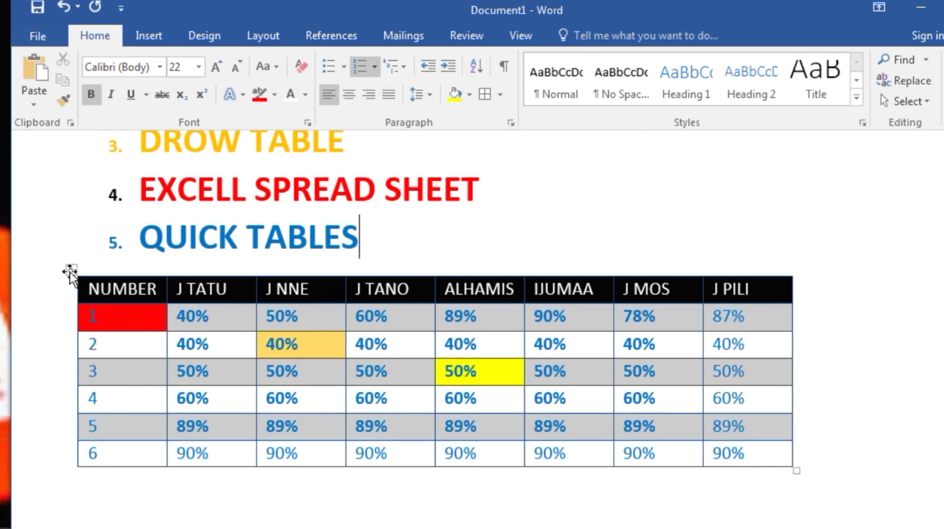
left_click(69, 270)
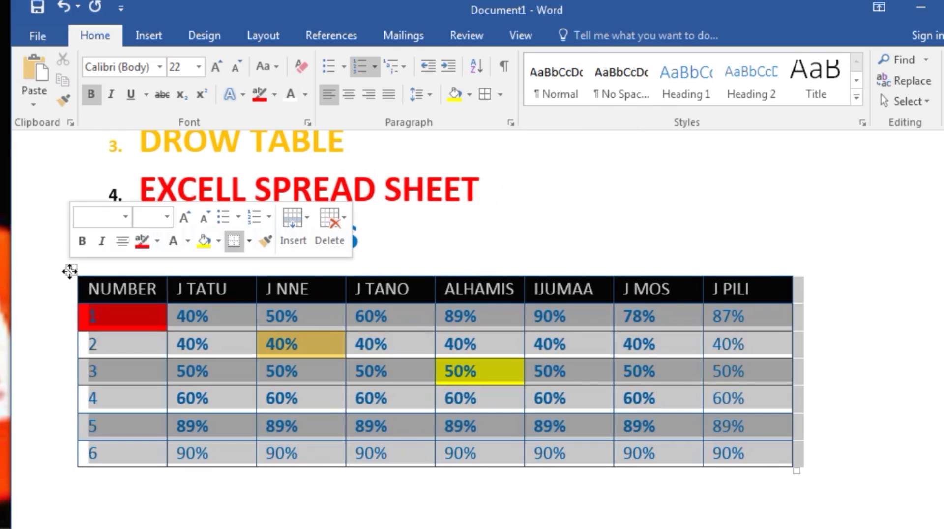
left_click(500, 95)
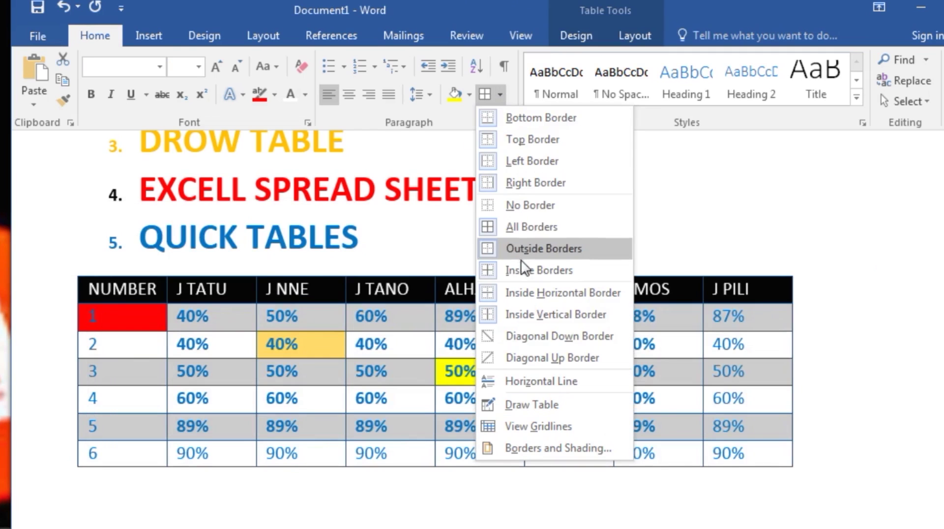
left_click(526, 247)
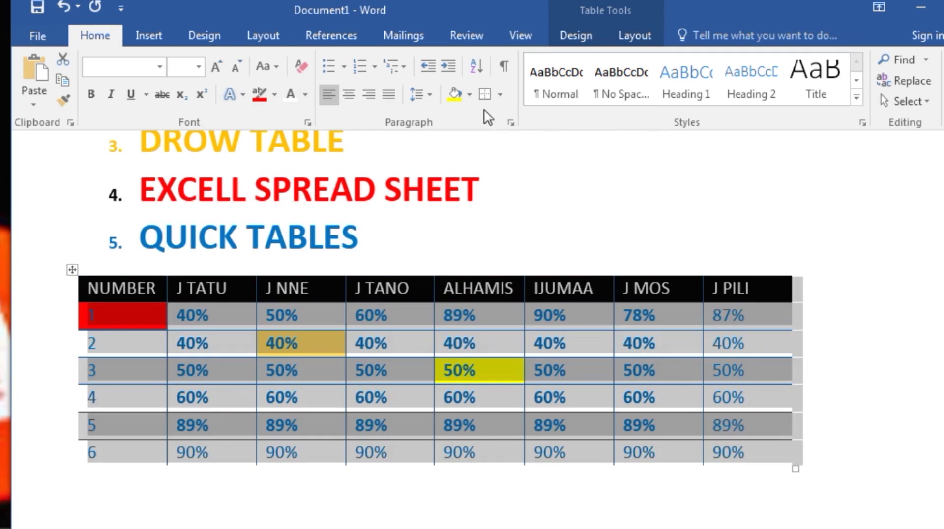
left_click(760, 226)
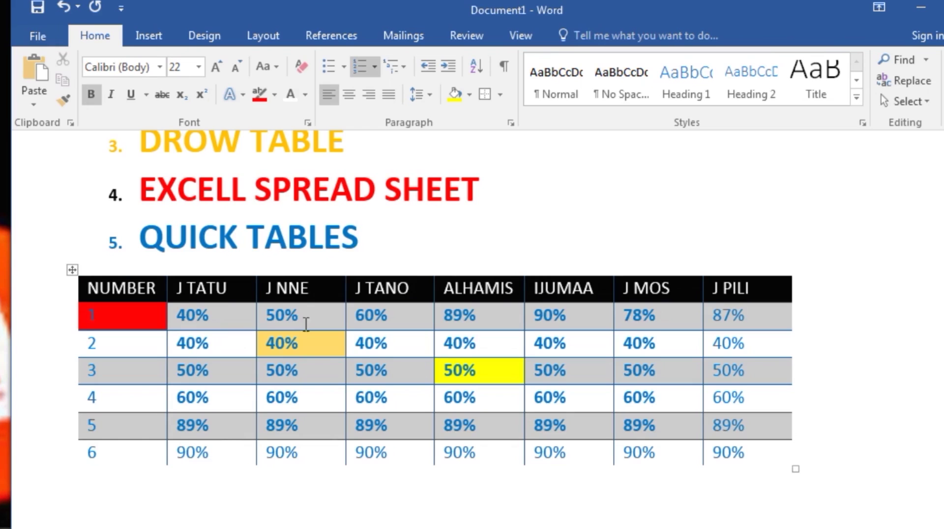
left_click(499, 96)
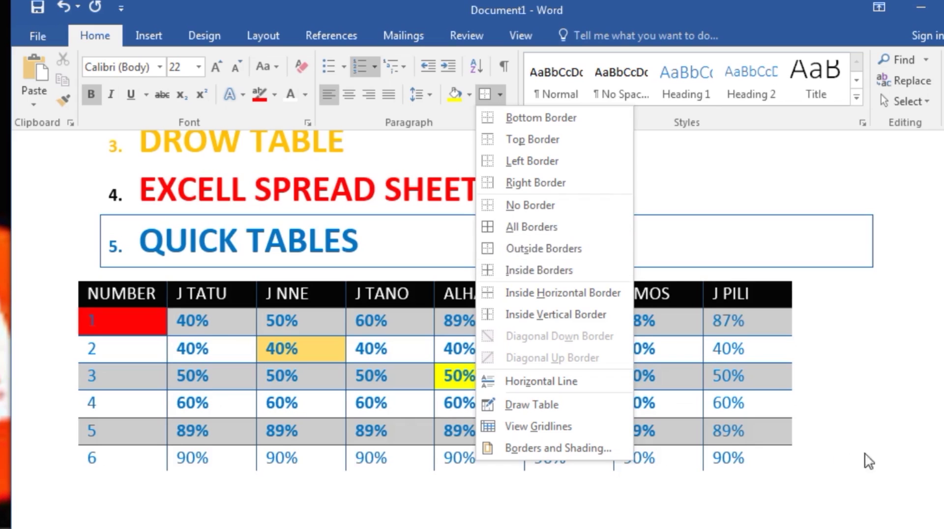
left_click(867, 410)
left_click_drag(940, 260, 940, 253)
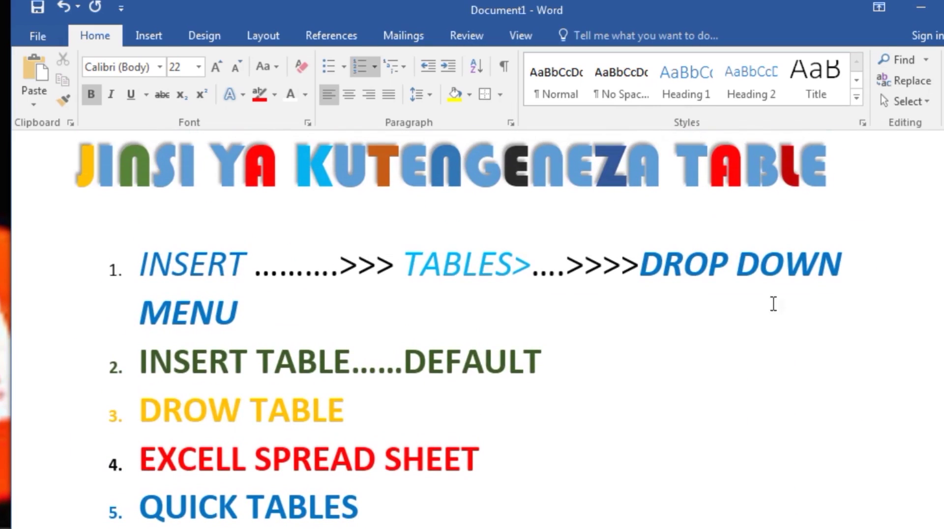
left_click(161, 173)
left_click_drag(941, 201, 941, 194)
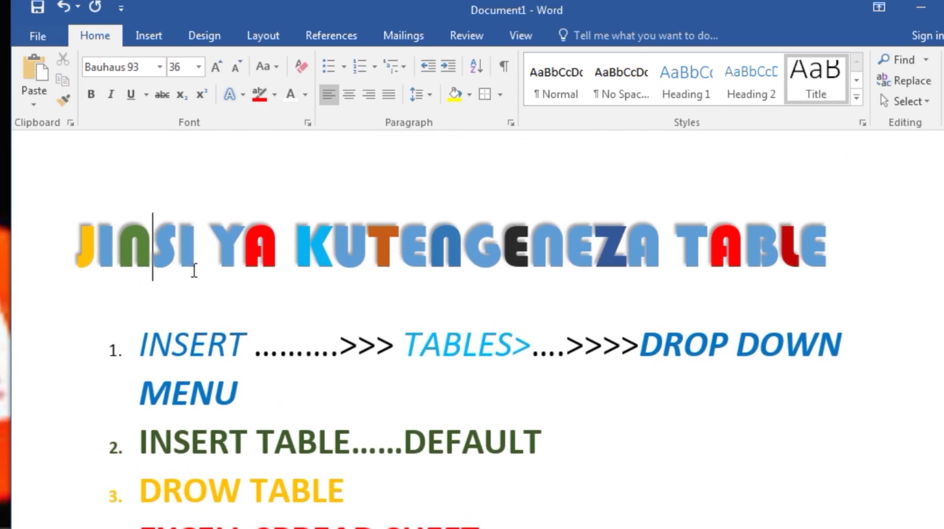
left_click(502, 92)
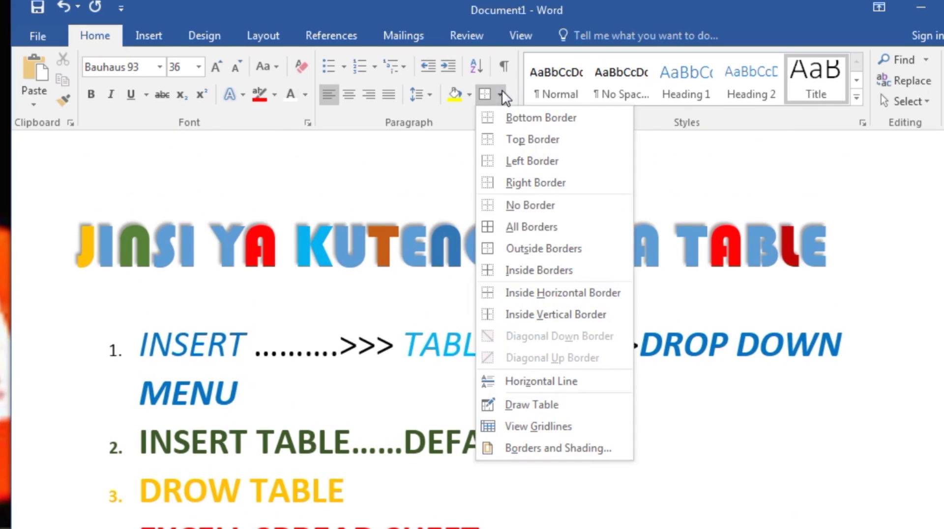
left_click(535, 225)
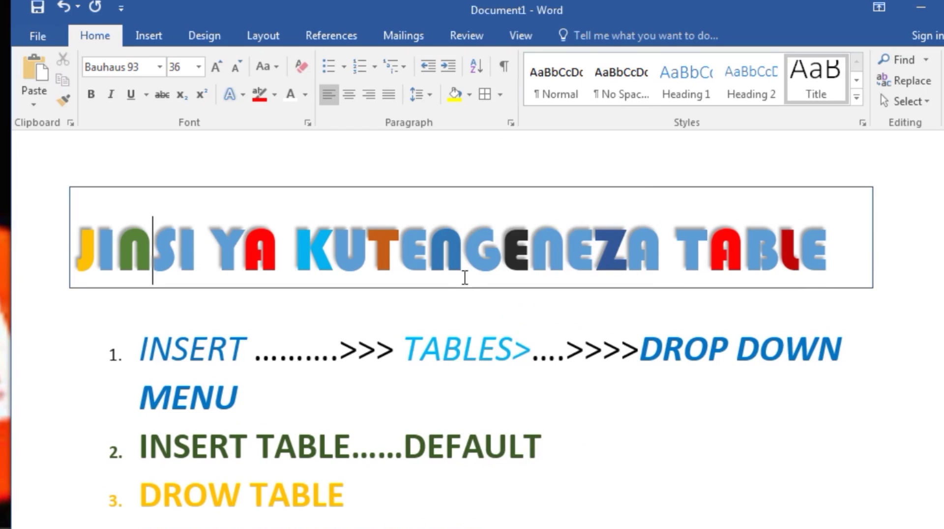
left_click(501, 94)
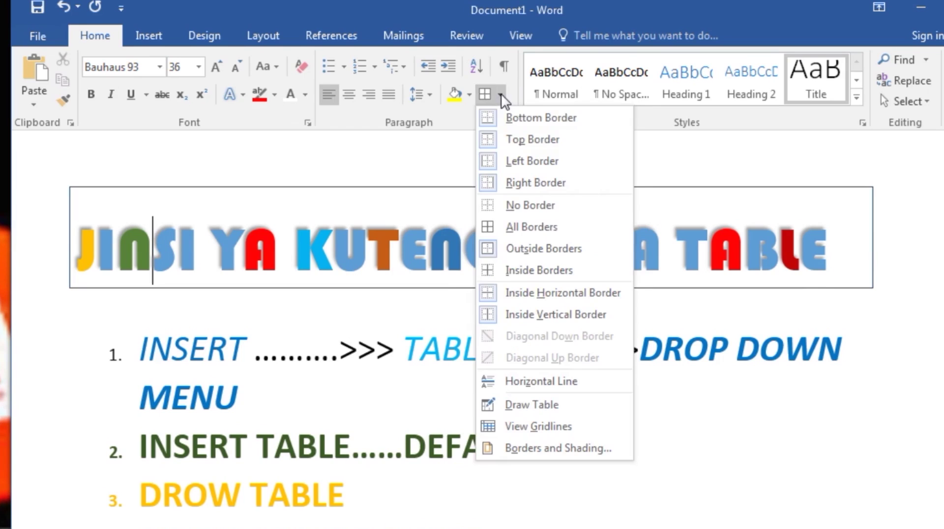
left_click(516, 204)
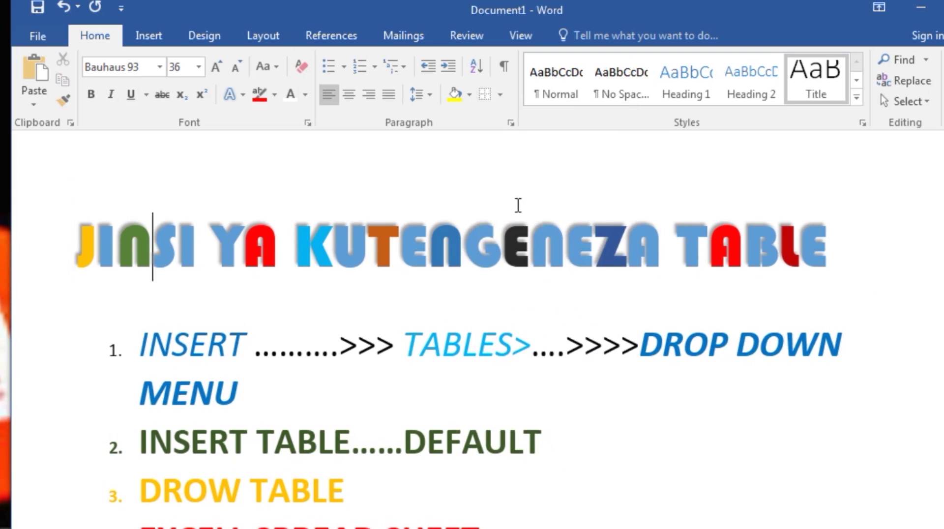
left_click(502, 95)
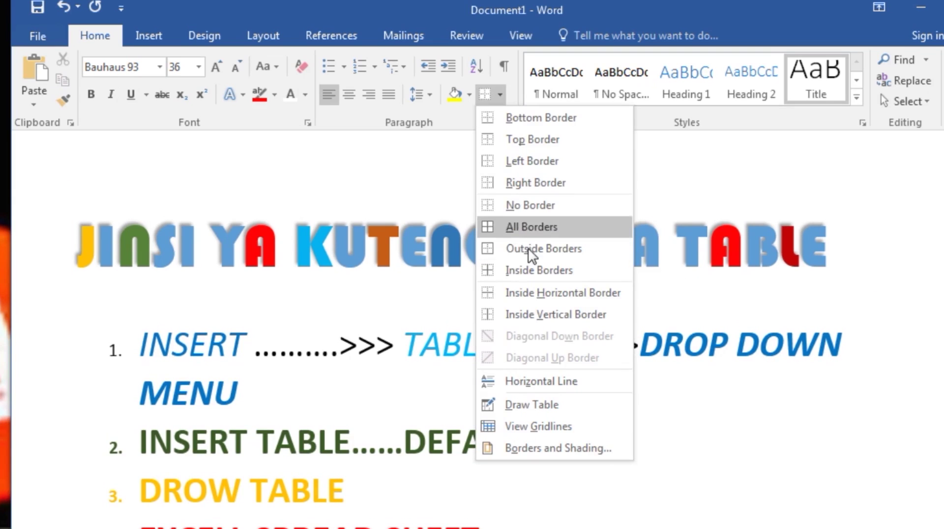
left_click(522, 204)
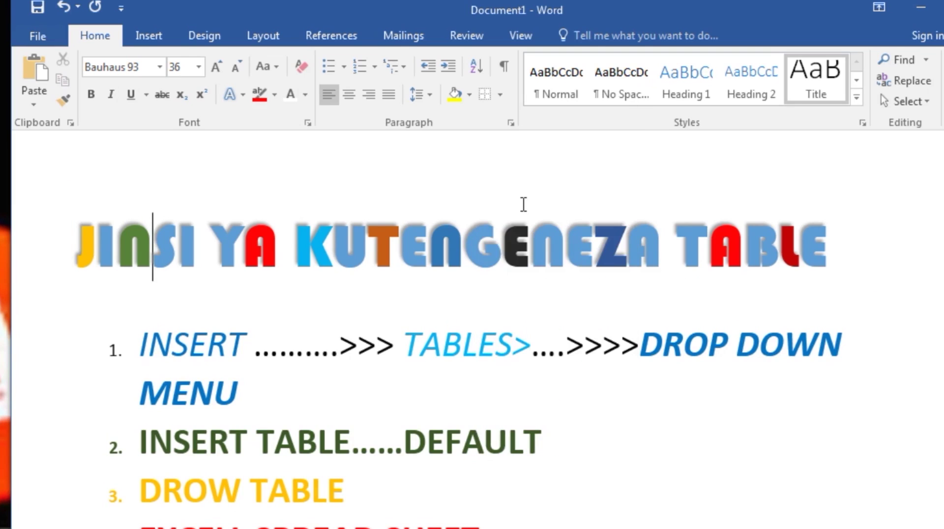
left_click(500, 95)
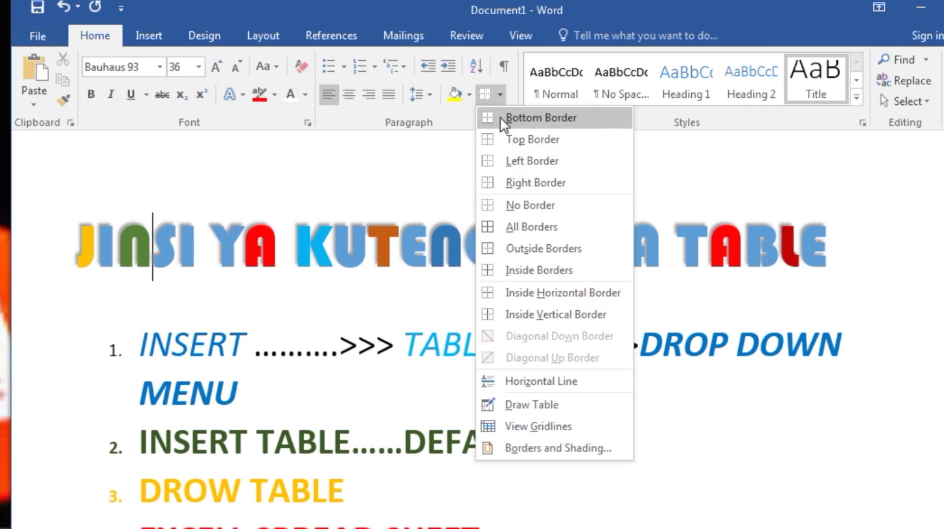
left_click(530, 270)
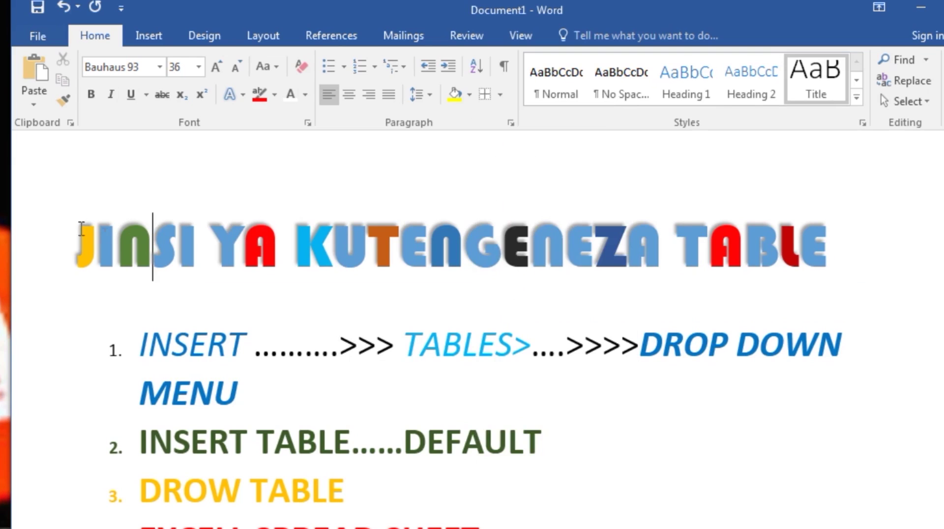
left_click_drag(942, 183, 942, 206)
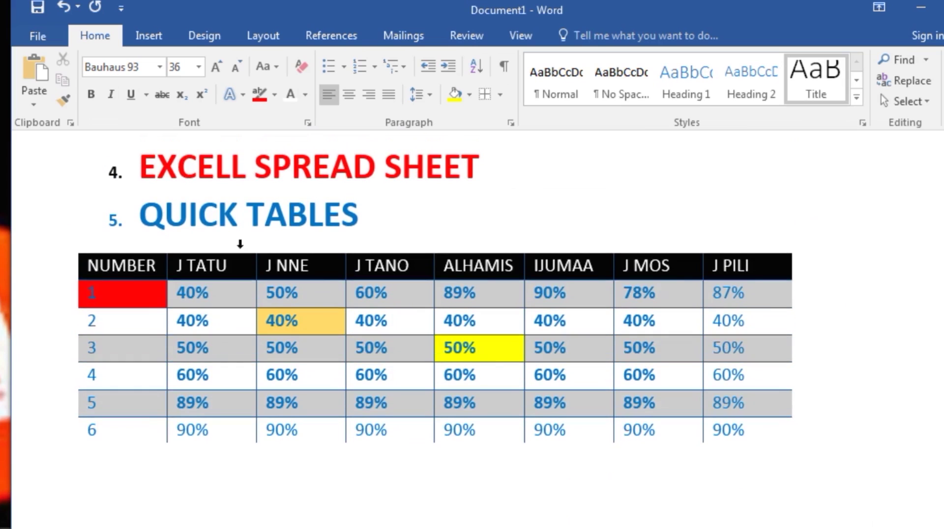
Toggle the table's outer border off from the Borders list.
left_click(69, 249)
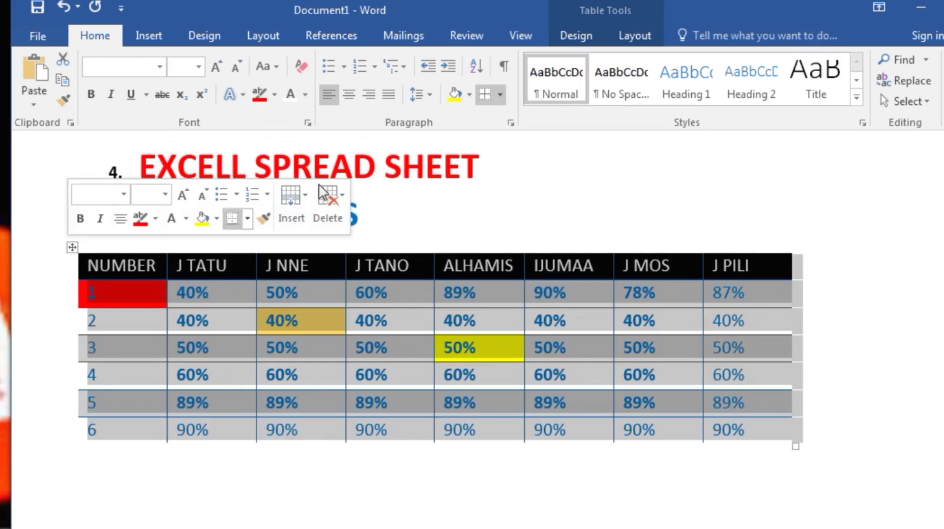
left_click(499, 95)
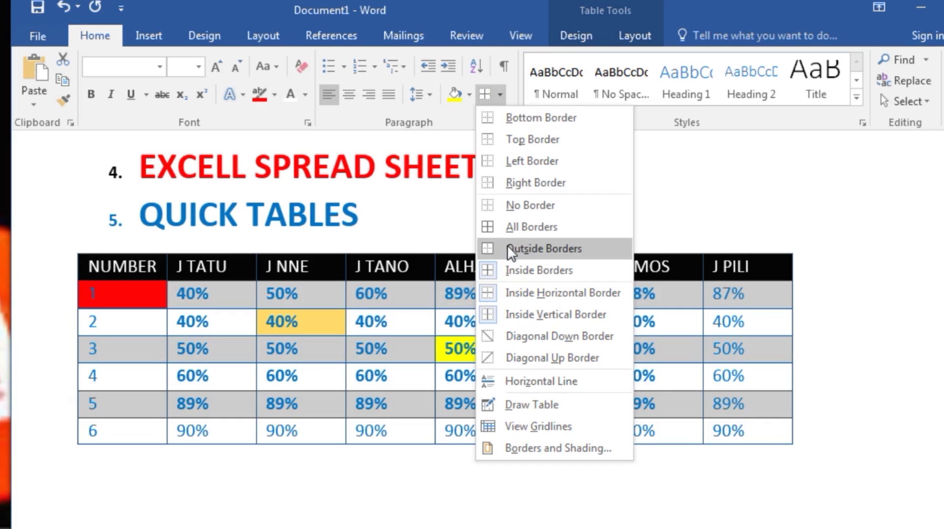
left_click(546, 245)
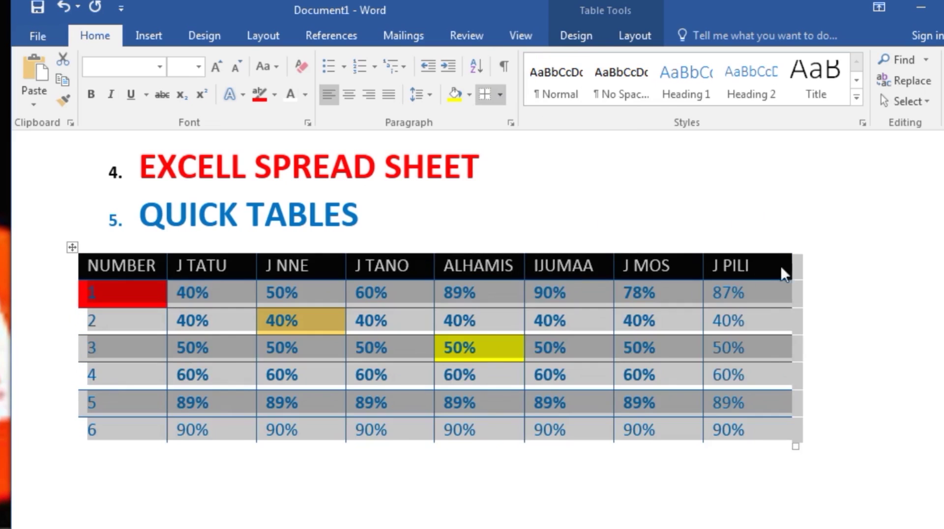
left_click(810, 270)
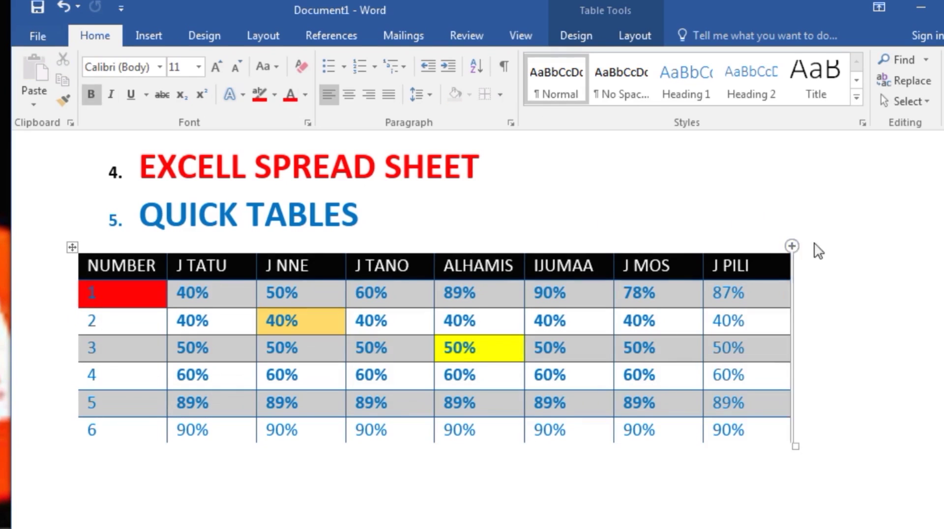
Restore a border around the outside of the whole table.
left_click(501, 98)
left_click(71, 246)
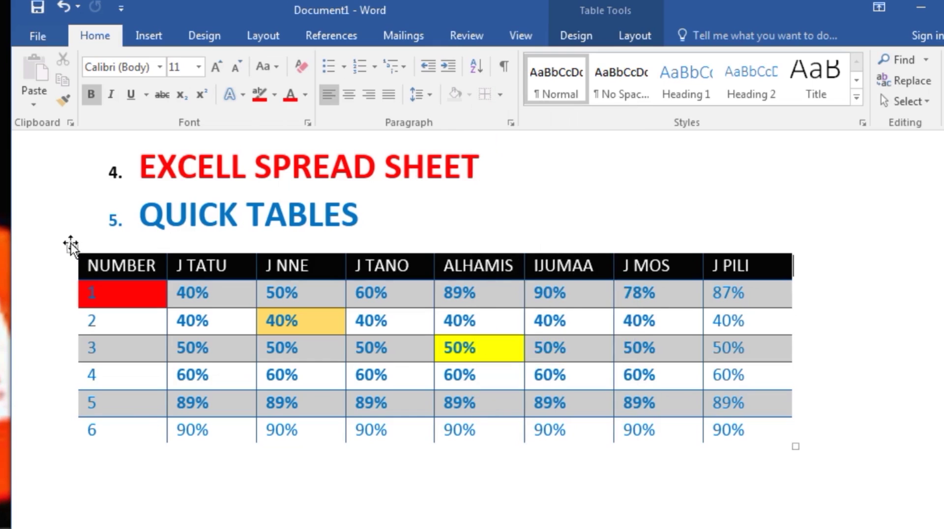
left_click(72, 246)
left_click(502, 95)
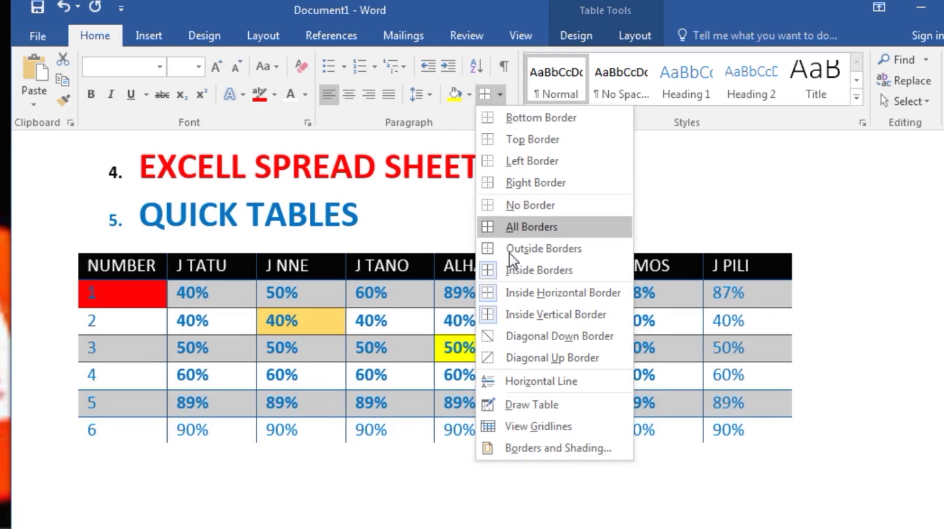
left_click(509, 249)
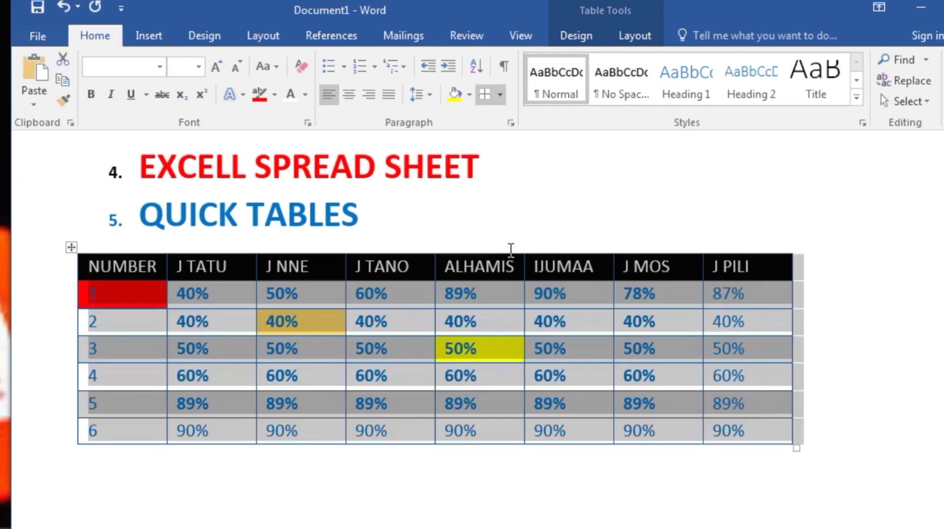
left_click(892, 242)
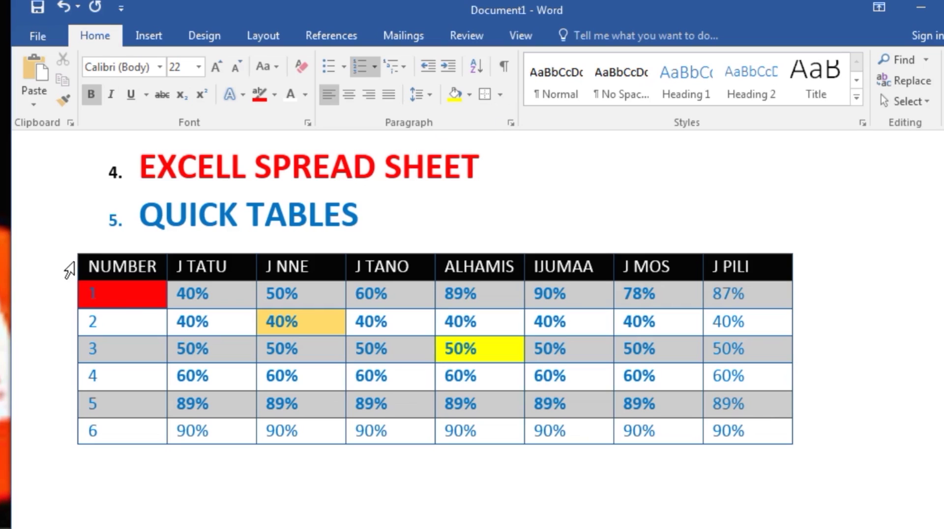
Apply Inside Borders to the whole table and check the result.
left_click(71, 248)
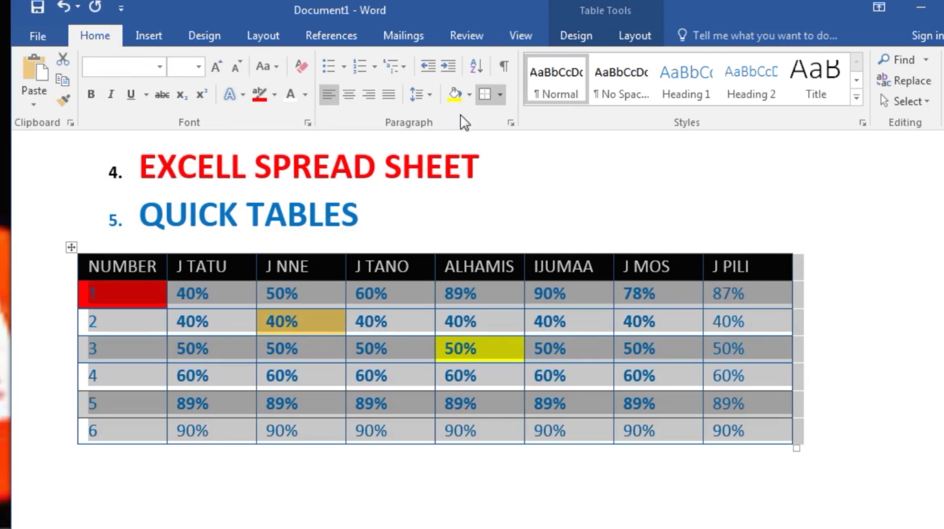
left_click(500, 94)
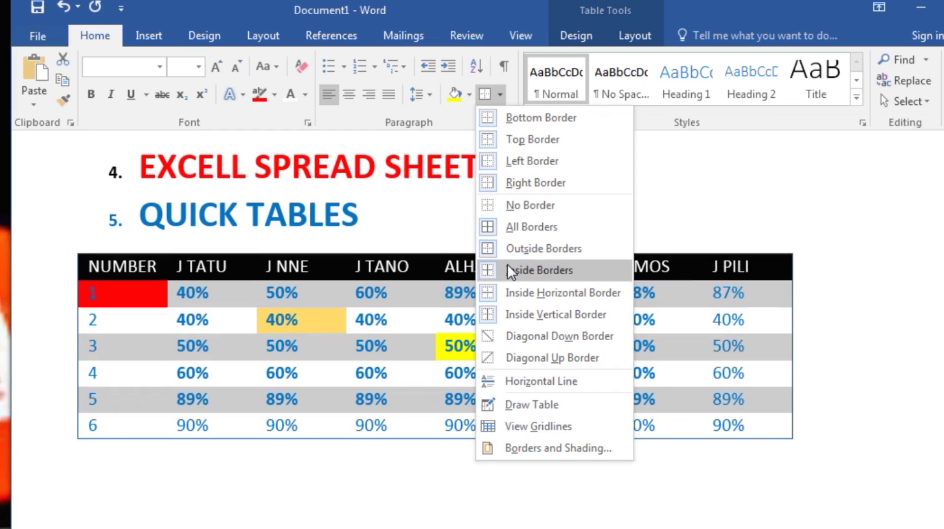
left_click(508, 266)
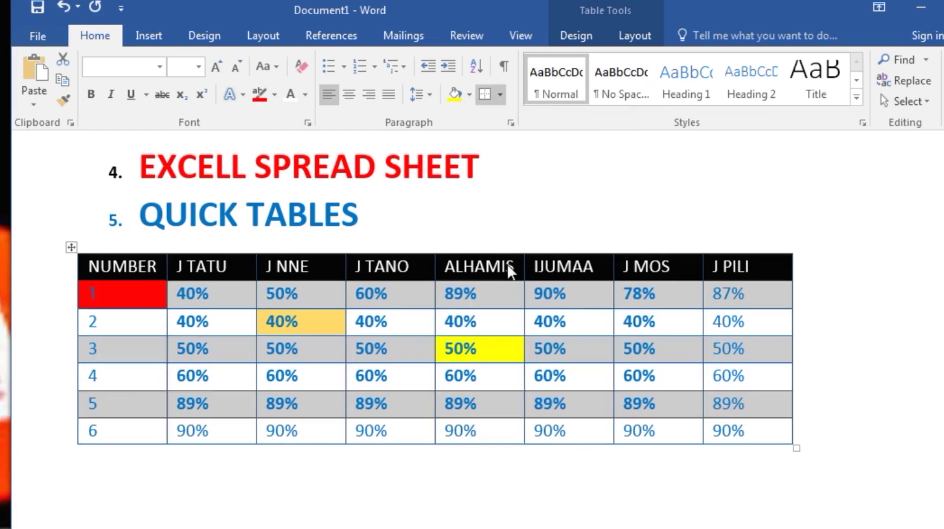
left_click(827, 238)
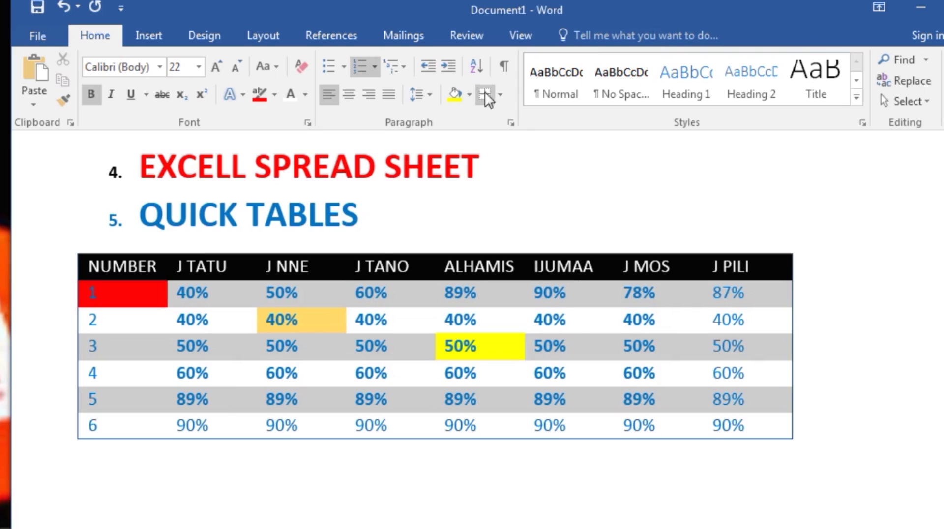
Add Inside Horizontal Border lines between the table's rows.
left_click(501, 95)
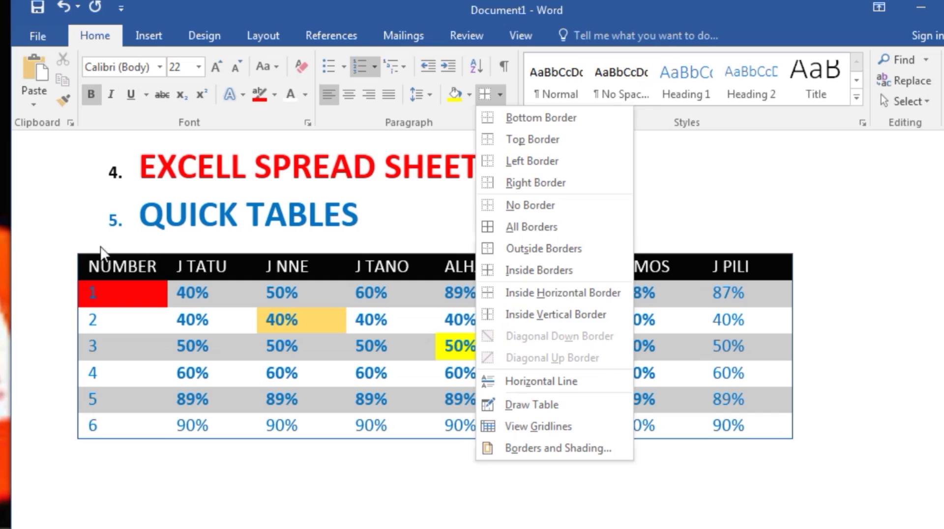
left_click(74, 253)
mouse_move(70, 250)
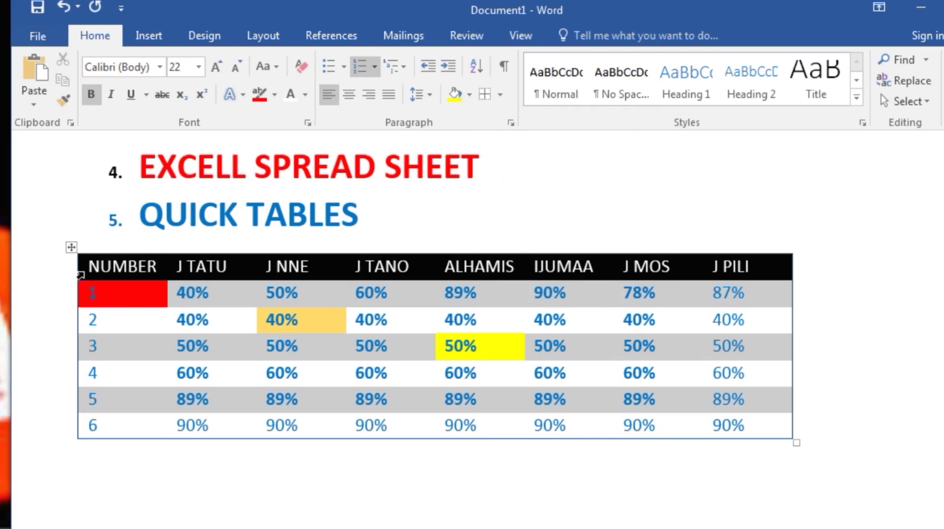
left_click(70, 250)
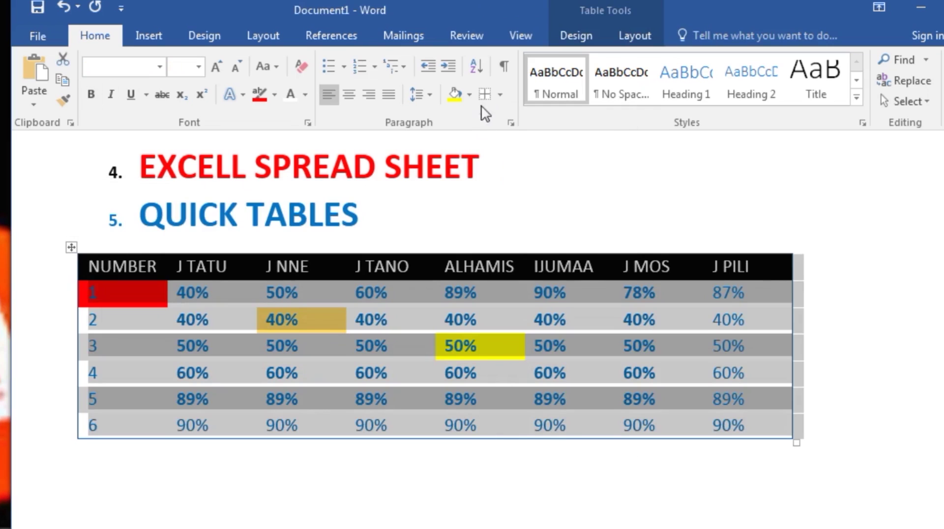
left_click(500, 94)
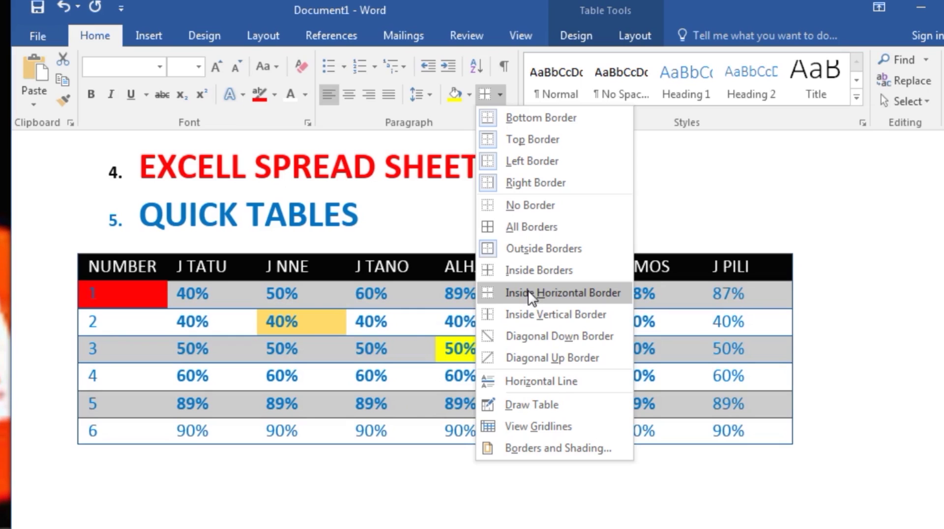
left_click(529, 290)
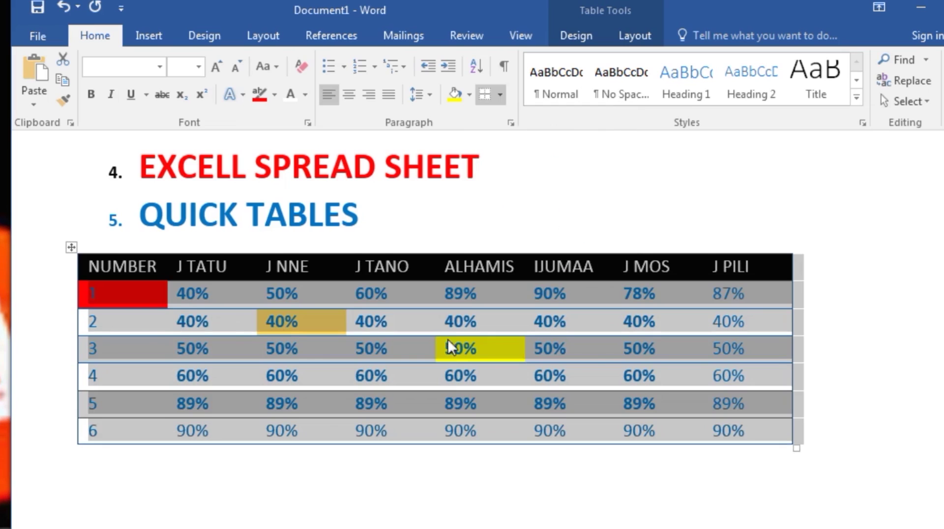
left_click(812, 275)
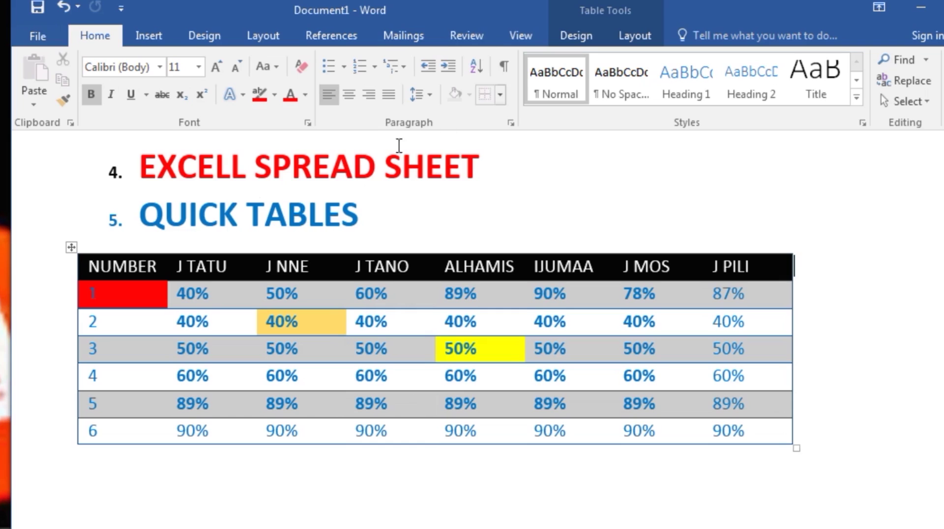
Add Inside Vertical Border lines between the table's columns.
left_click(72, 247)
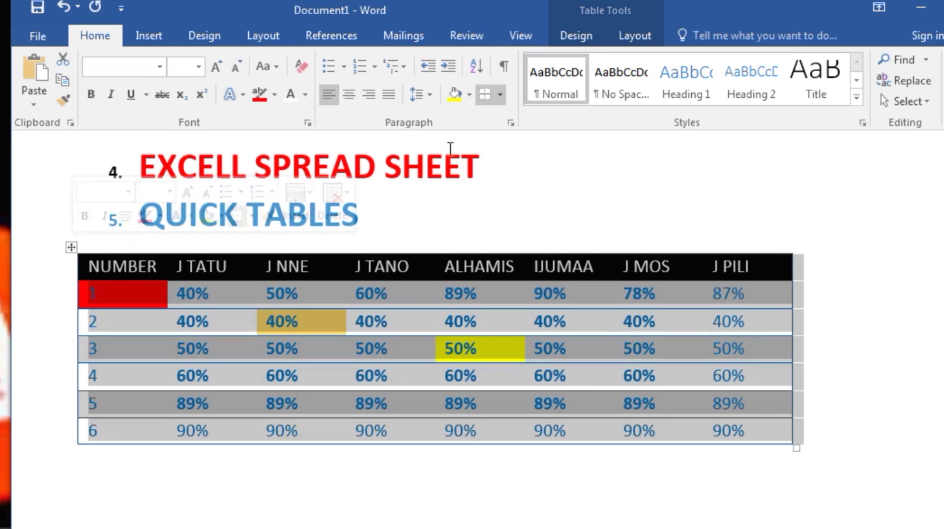
left_click(499, 96)
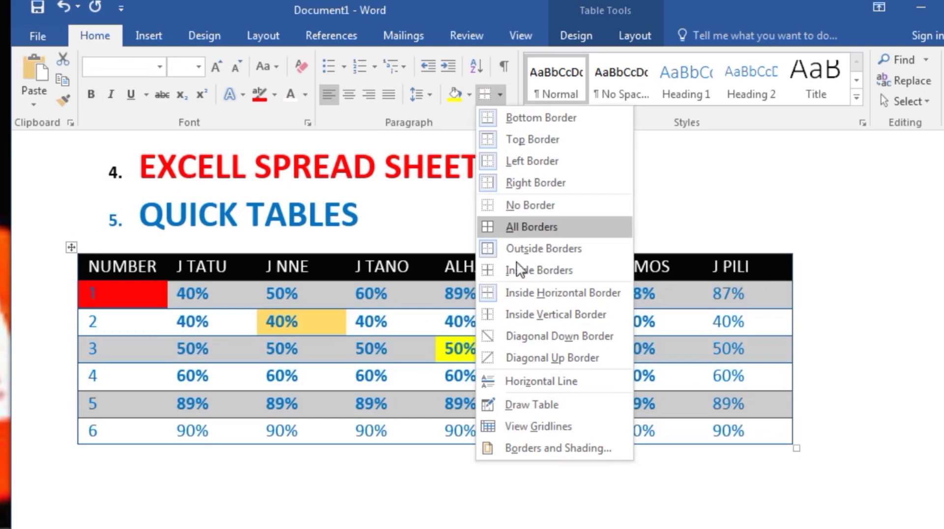
left_click(509, 314)
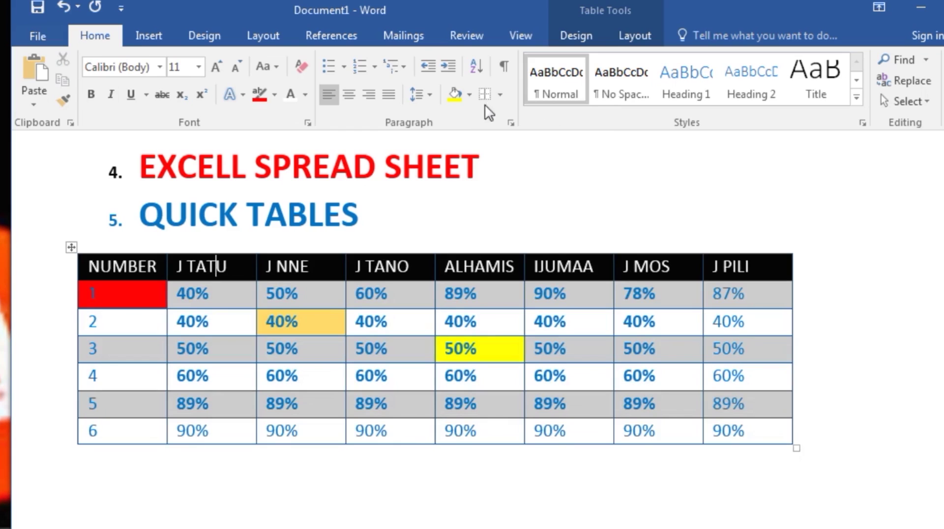
Insert a Horizontal Line into the table twice, undoing it each time.
left_click(500, 95)
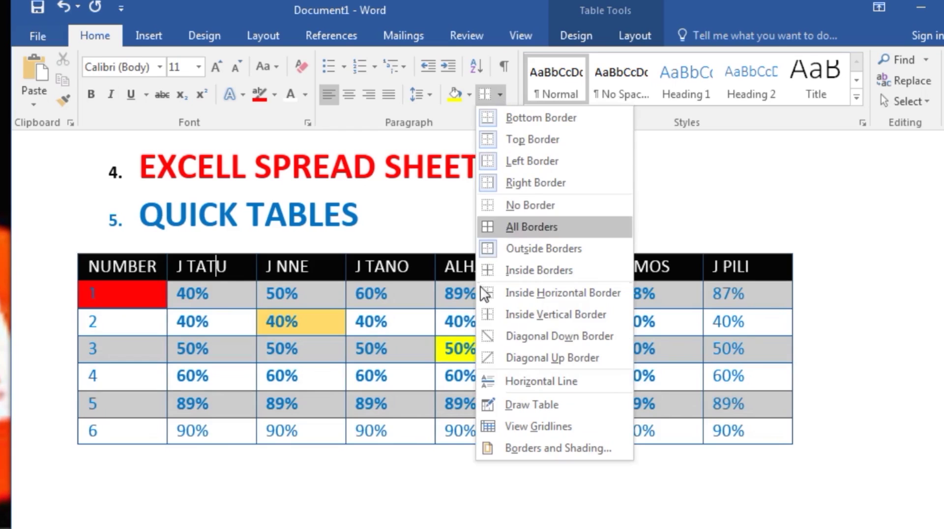
left_click(831, 261)
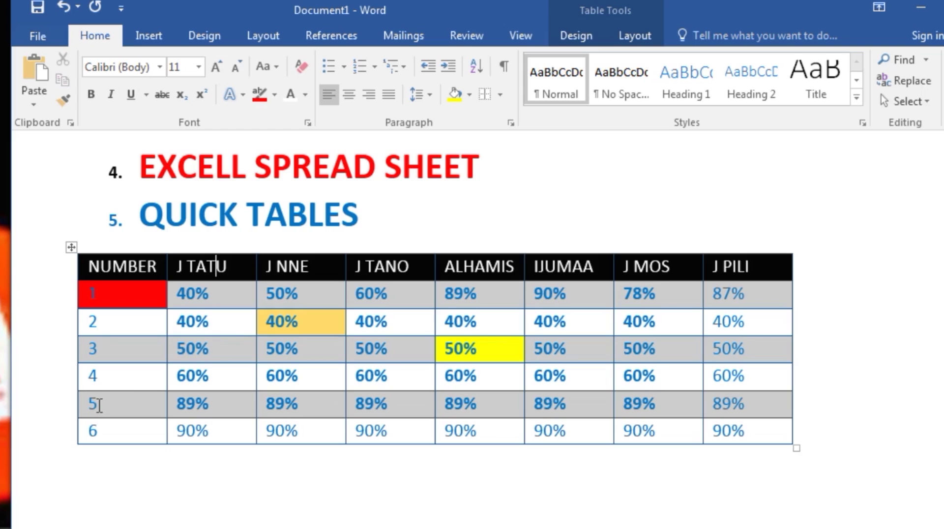
left_click(500, 97)
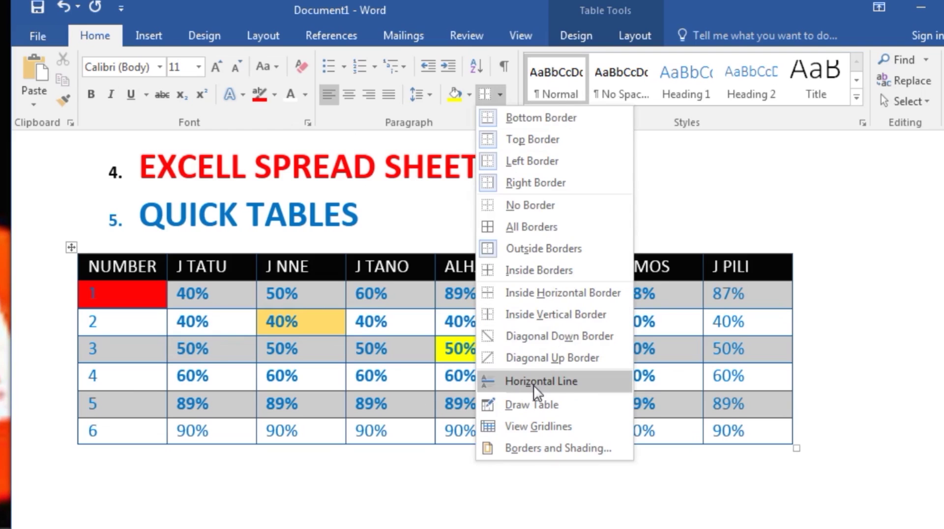
left_click(508, 380)
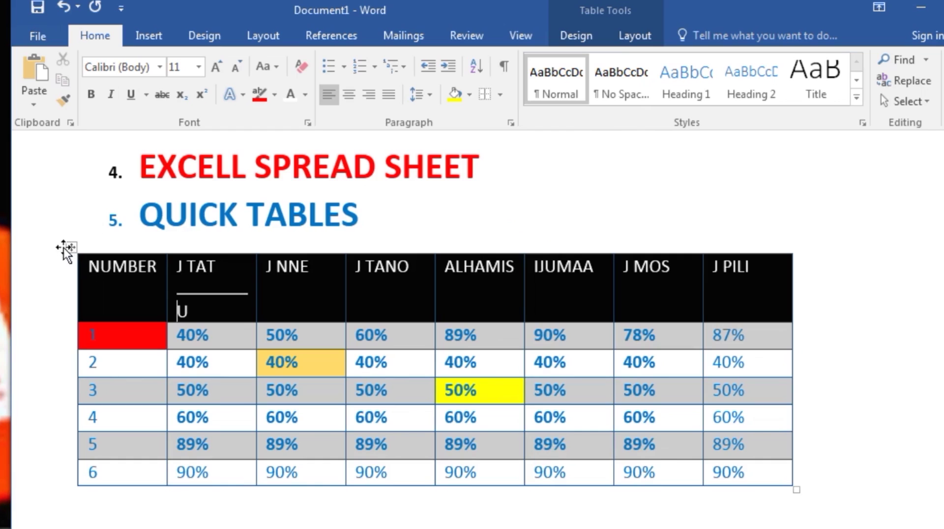
key("ctrl+z")
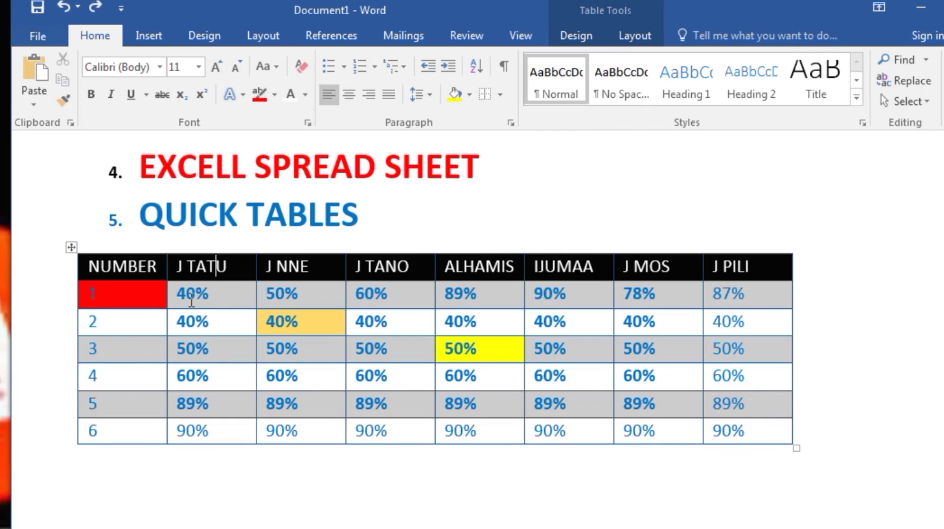
left_click(71, 245)
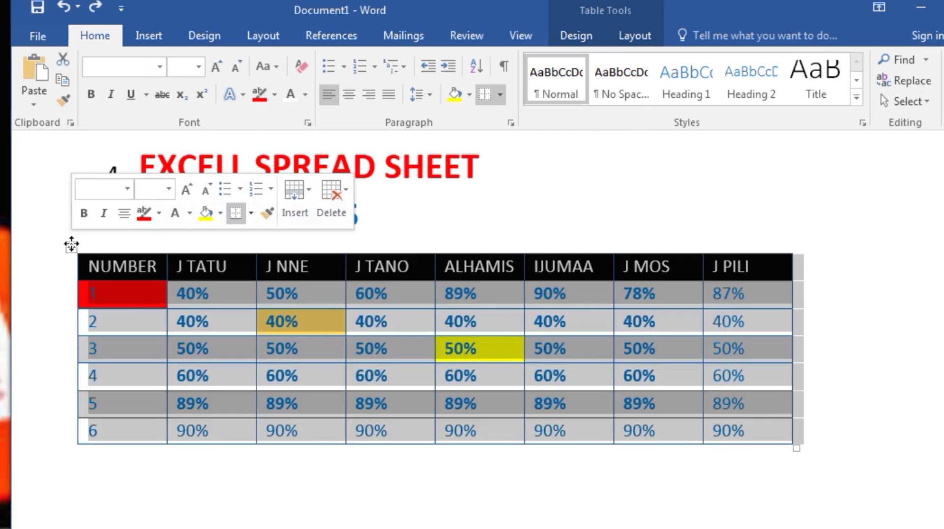
left_click(500, 96)
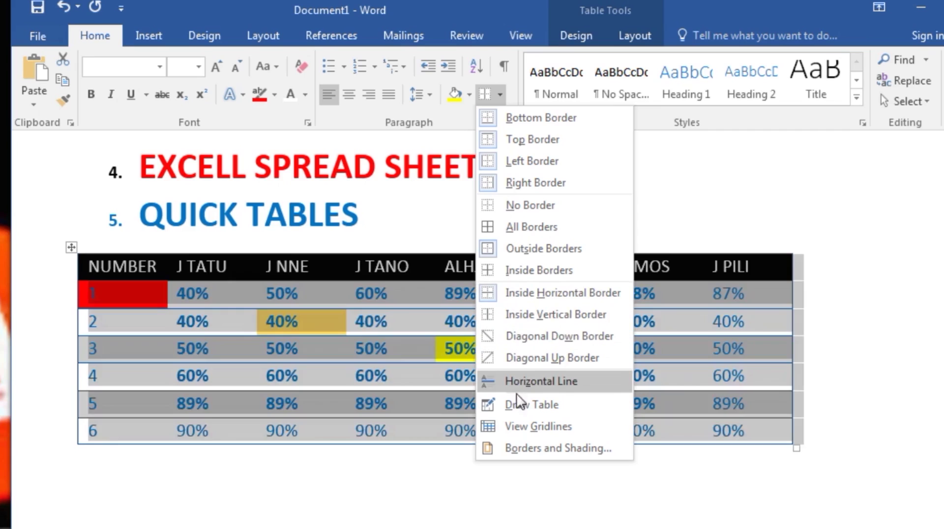
left_click(517, 382)
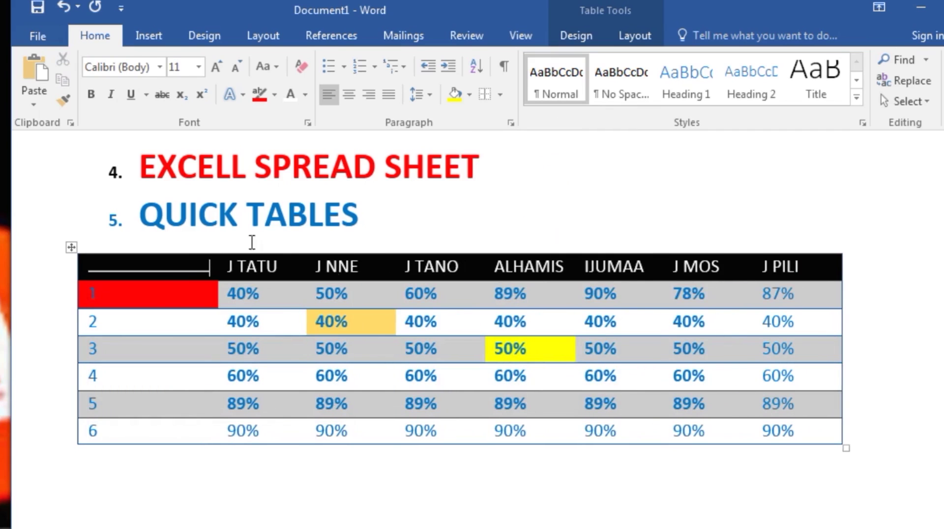
key("Left")
left_click(234, 268)
key("ctrl+z")
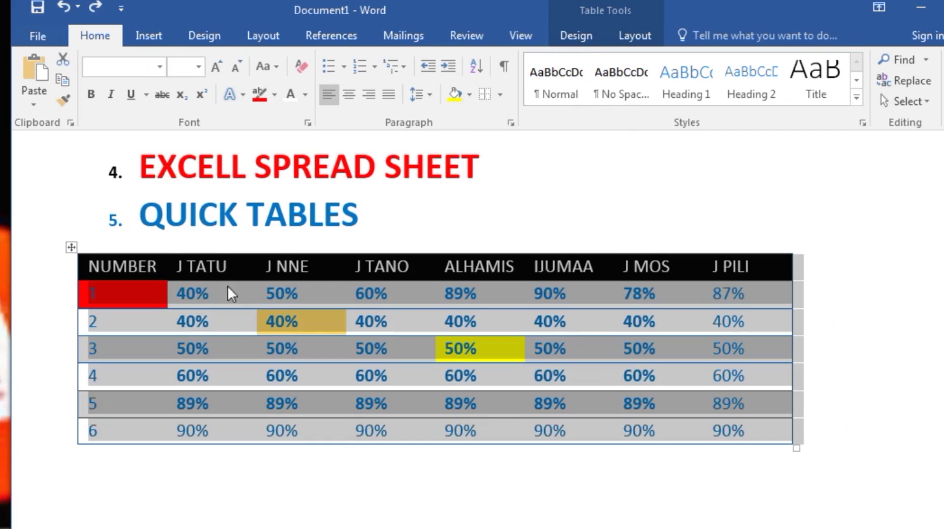
left_click(188, 286)
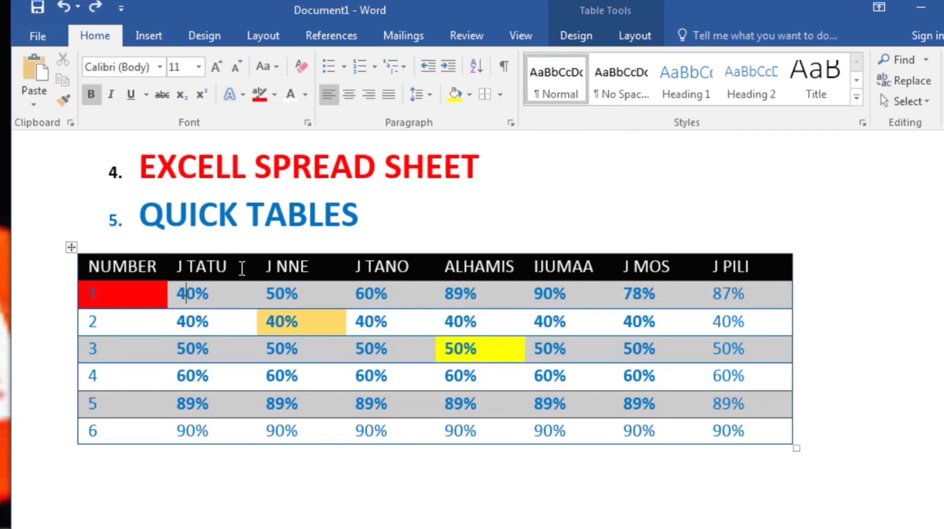
left_click(499, 95)
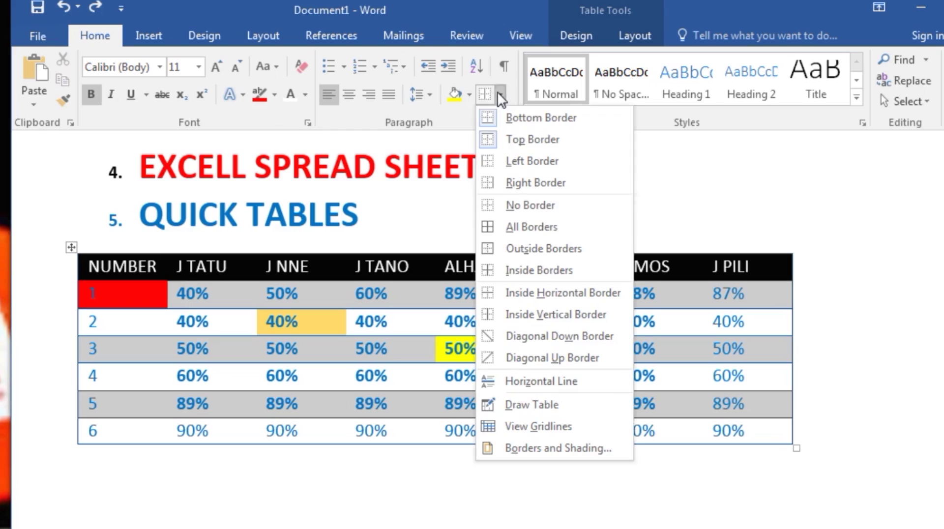
left_click(517, 449)
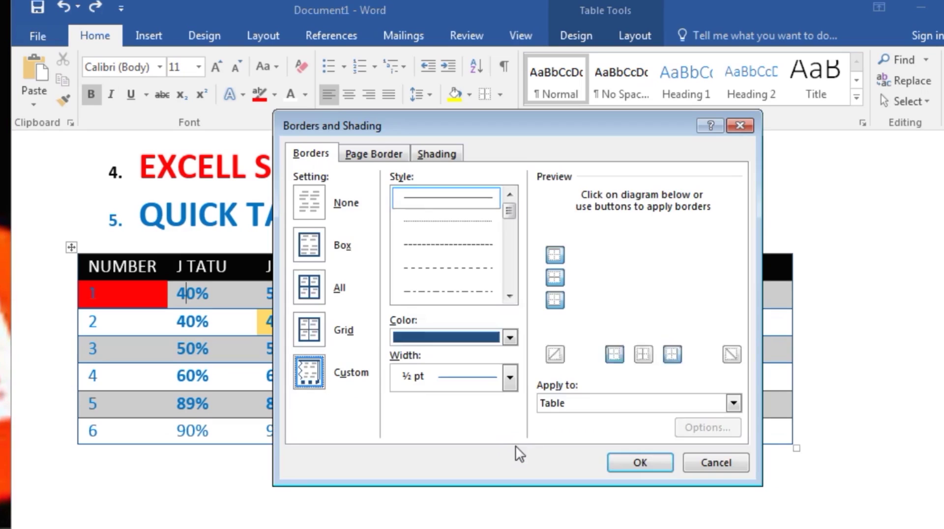
left_click(741, 125)
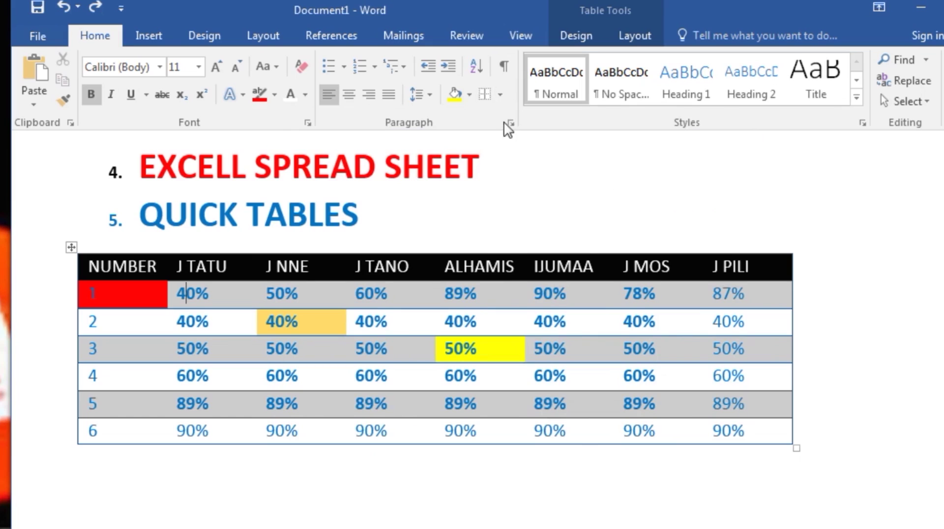
left_click(497, 95)
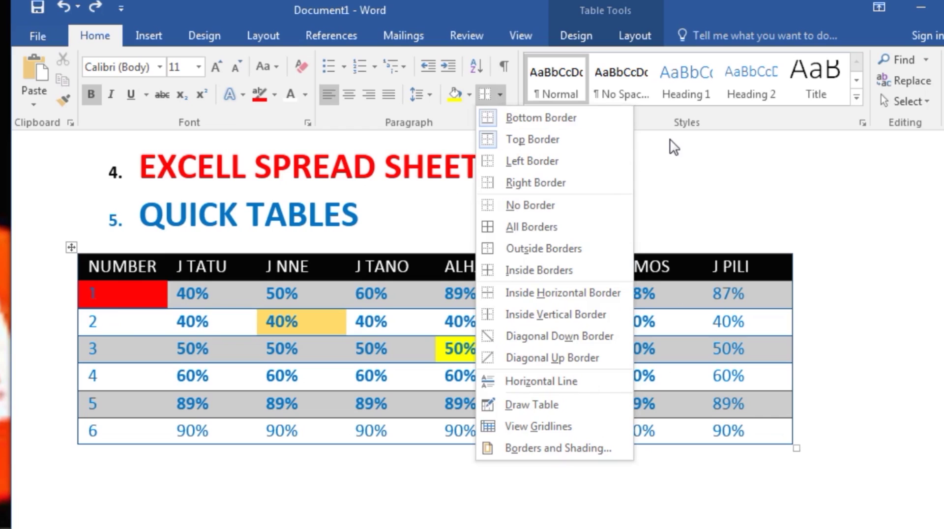
left_click(682, 163)
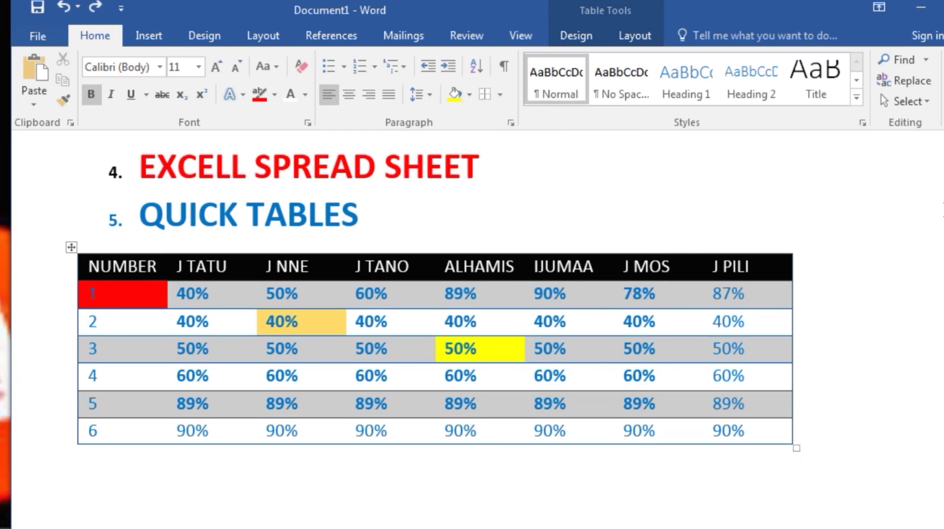
scroll(433, 294, "down", 1)
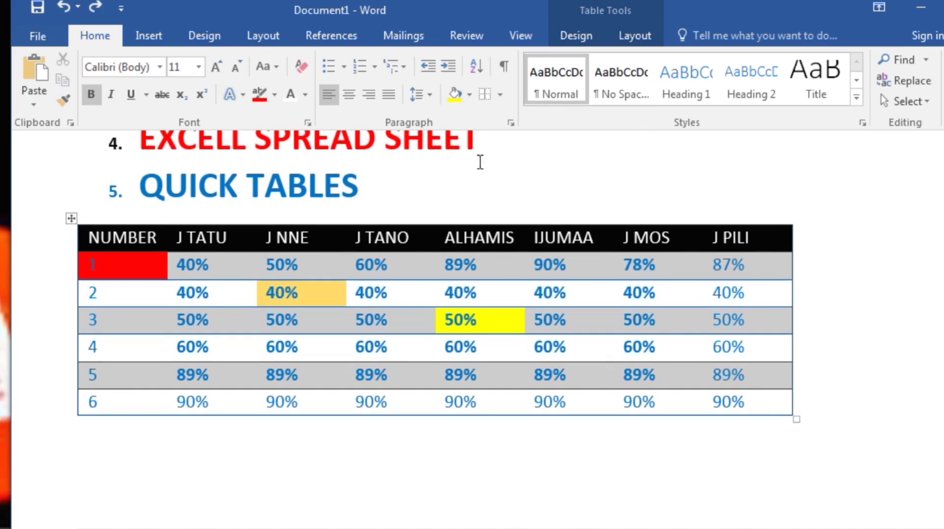
right_click(552, 151)
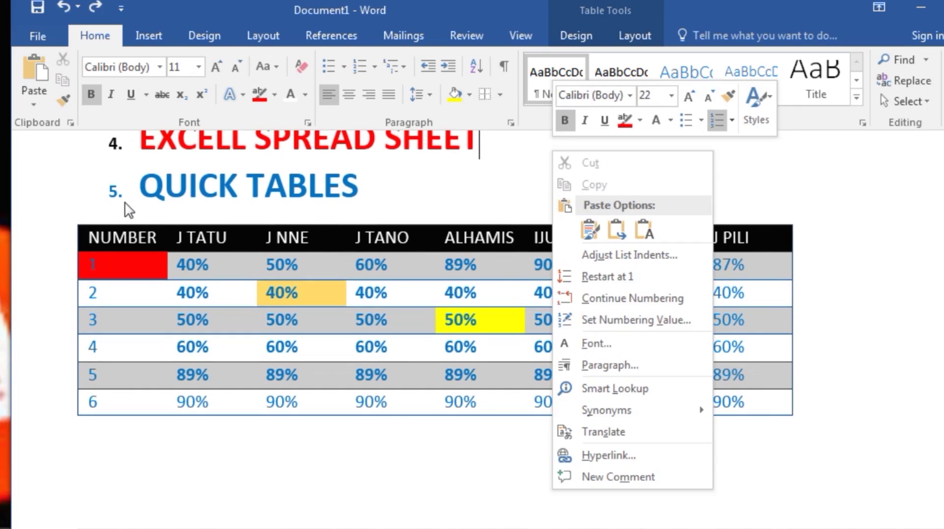
key("Escape")
left_click(78, 227)
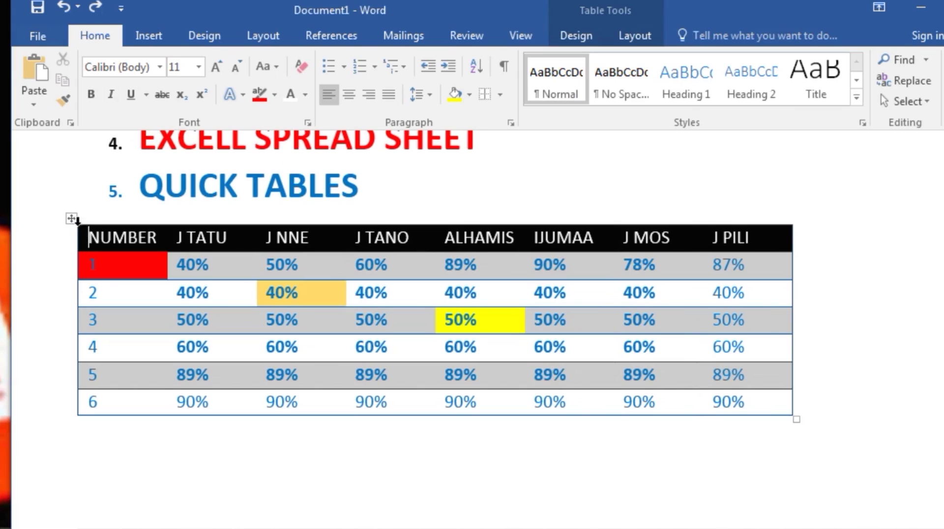
left_click(499, 94)
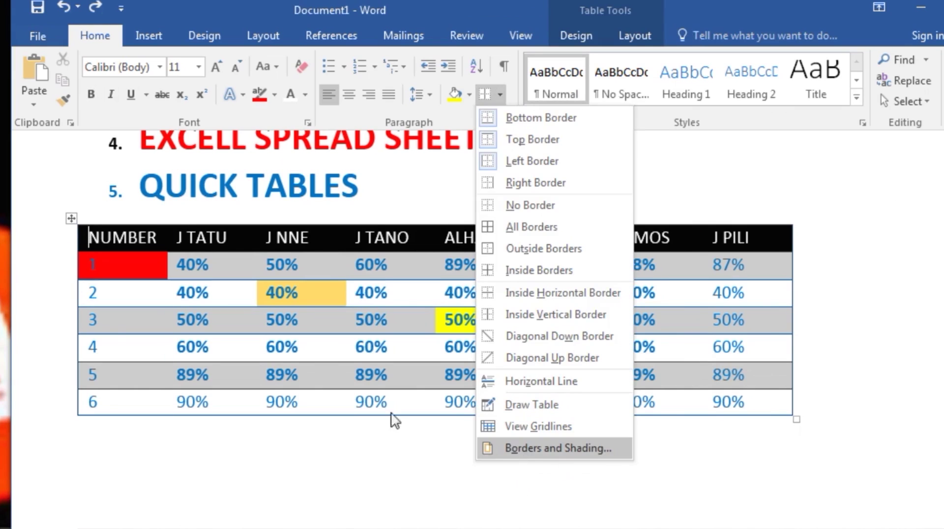
left_click(72, 219)
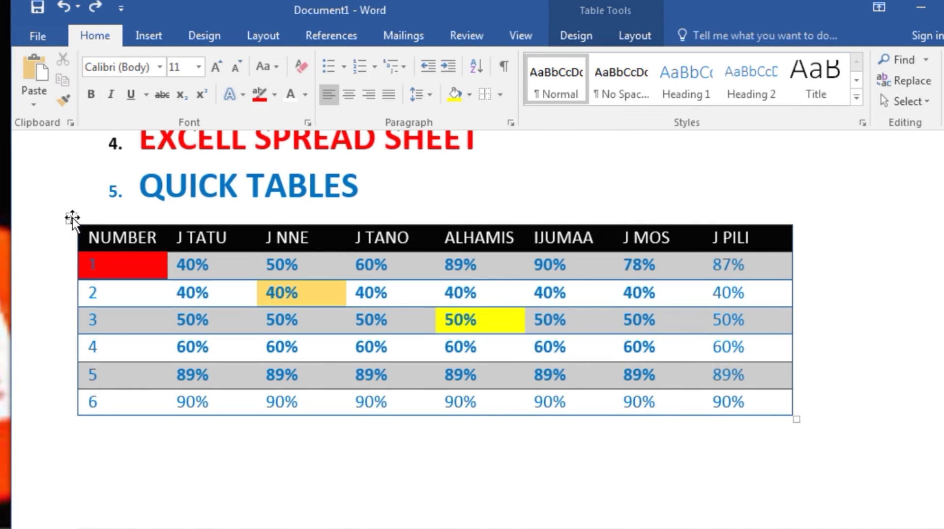
left_click(72, 218)
right_click(152, 235)
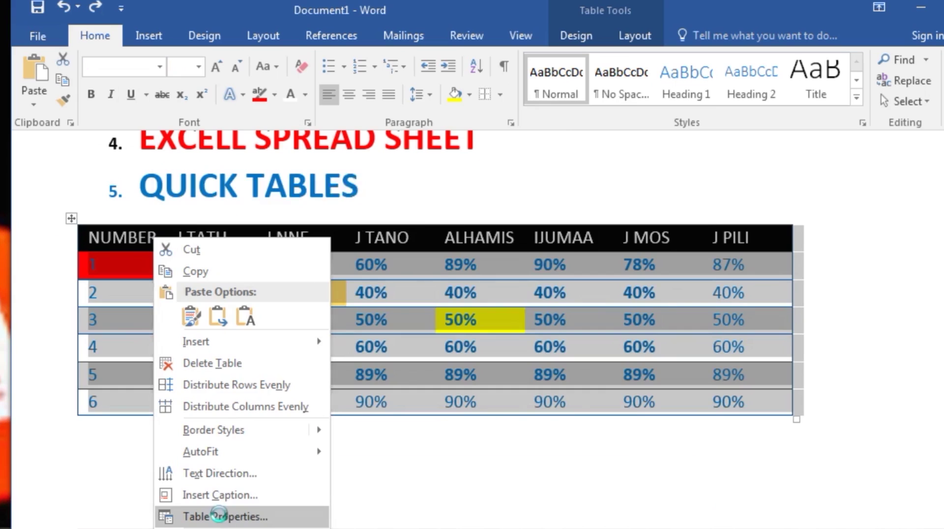
left_click(221, 519)
mouse_move(462, 116)
left_mouse_down()
mouse_move(489, 115)
mouse_move(460, 109)
left_mouse_up()
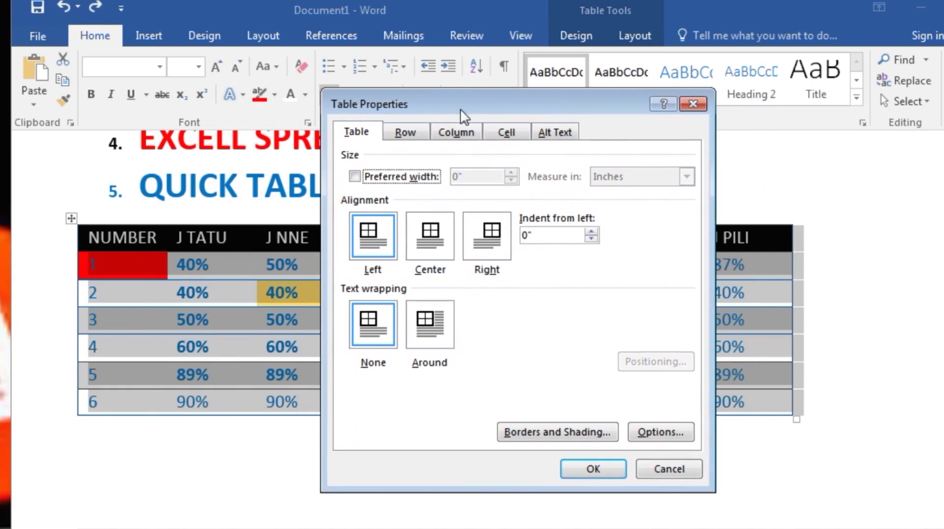
left_click(414, 140)
left_click(459, 142)
left_click(507, 145)
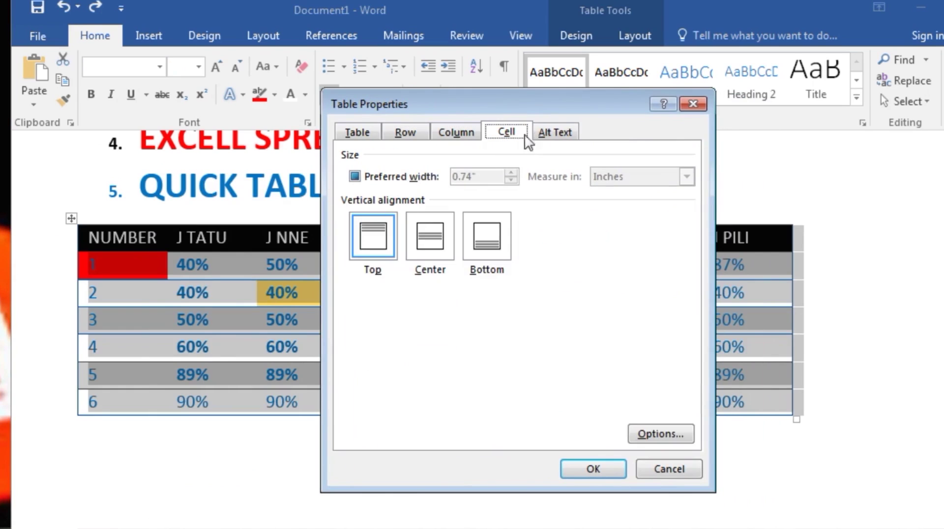
left_click(548, 138)
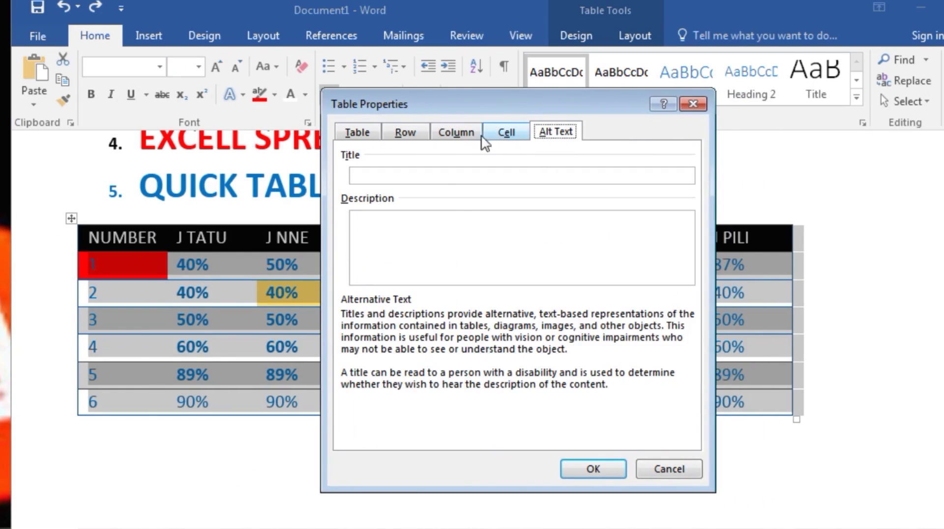
left_click(356, 134)
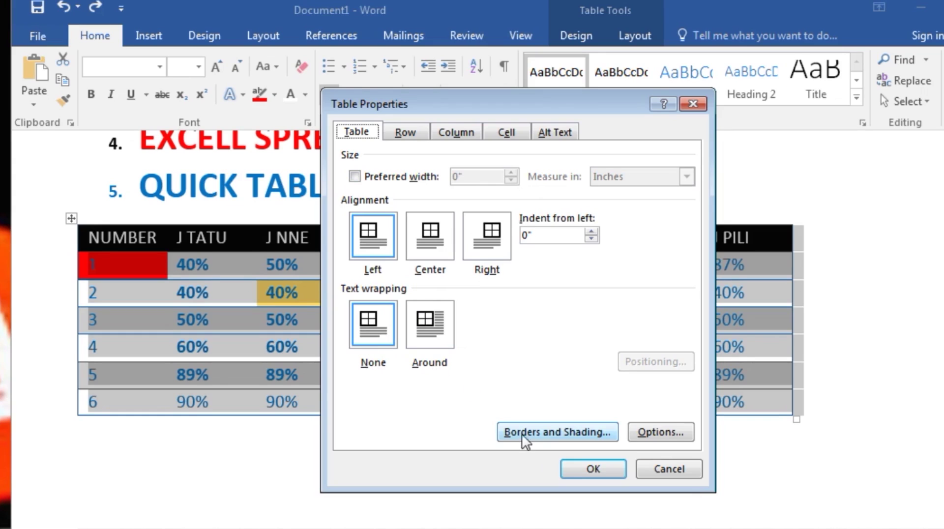
left_click(556, 433)
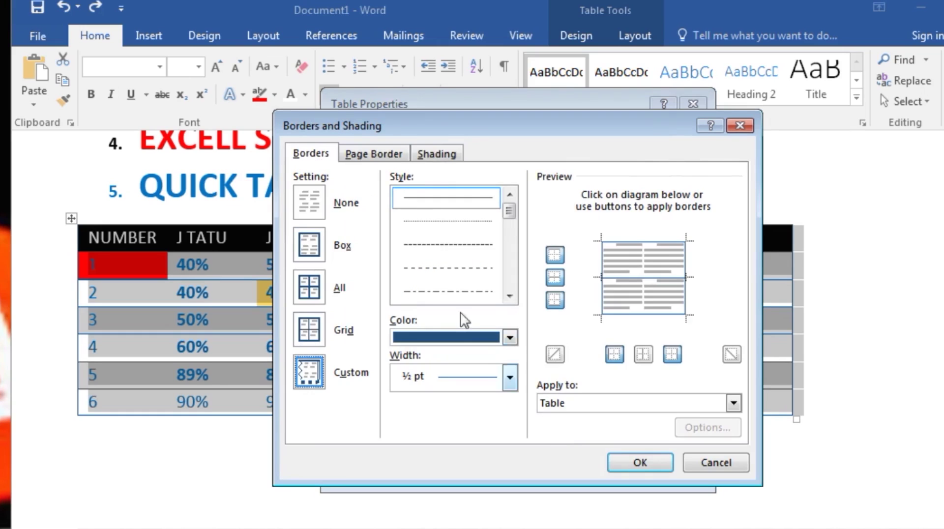
mouse_move(427, 122)
left_mouse_down()
mouse_move(688, 134)
mouse_move(307, 179)
mouse_move(277, 173)
mouse_move(276, 182)
left_mouse_up()
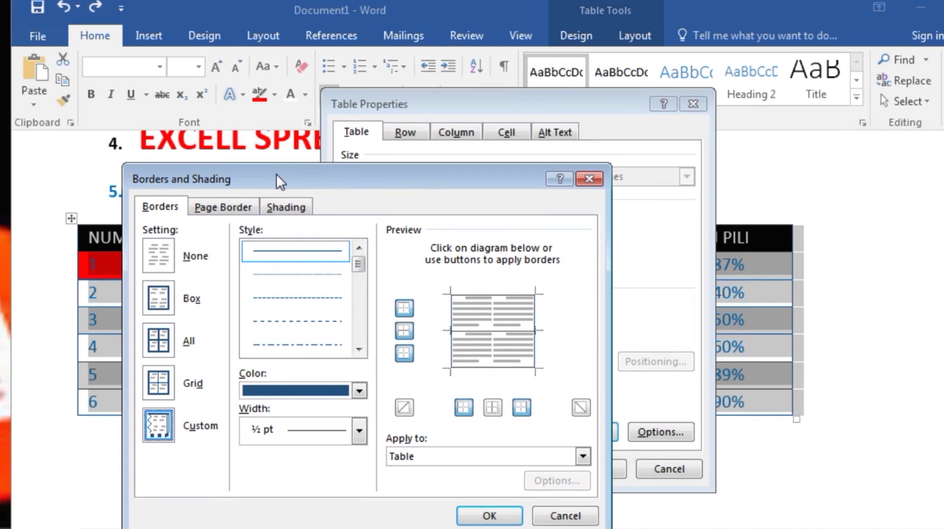
left_click(589, 178)
left_click(693, 104)
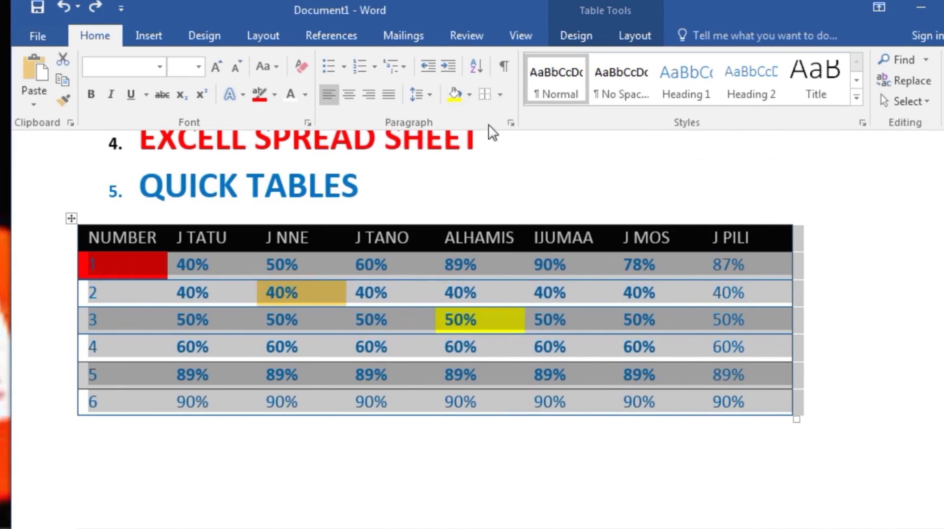
left_click(499, 95)
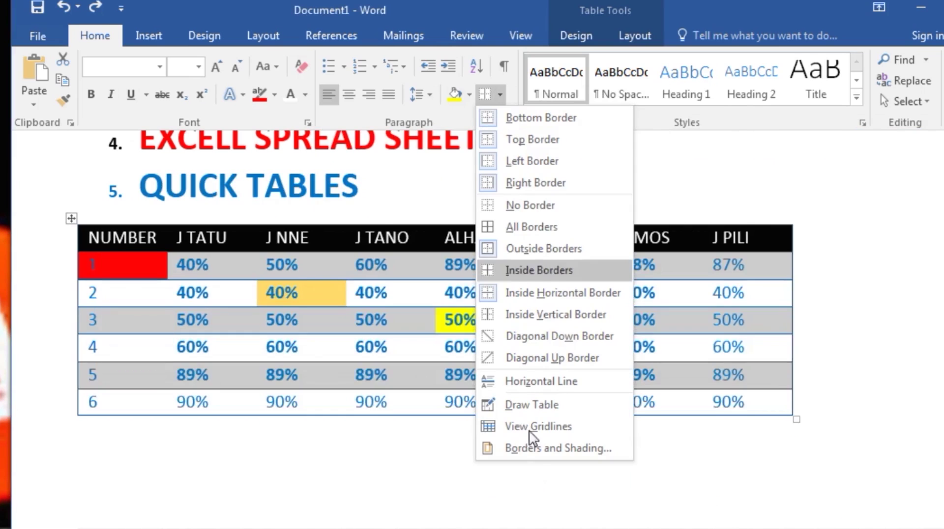
left_click(529, 448)
left_click_drag(267, 185, 424, 169)
left_click(752, 169)
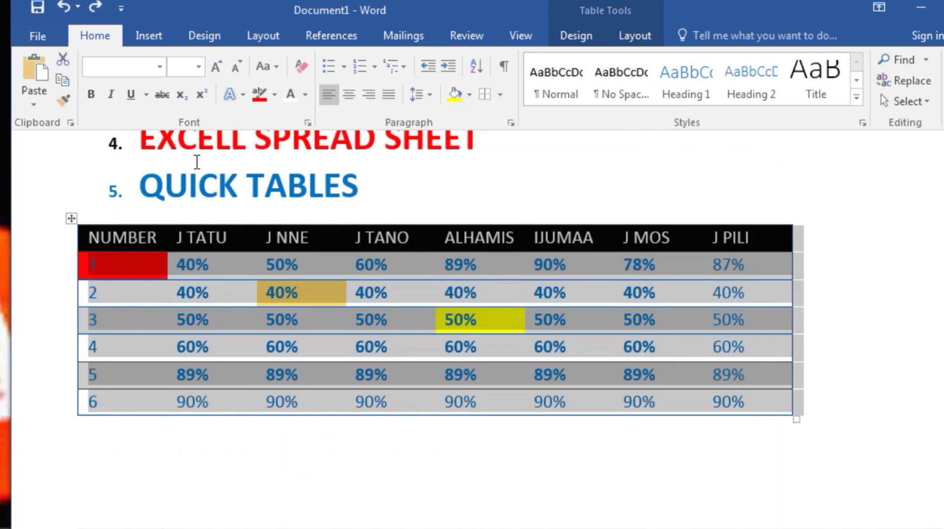
right_click(262, 264)
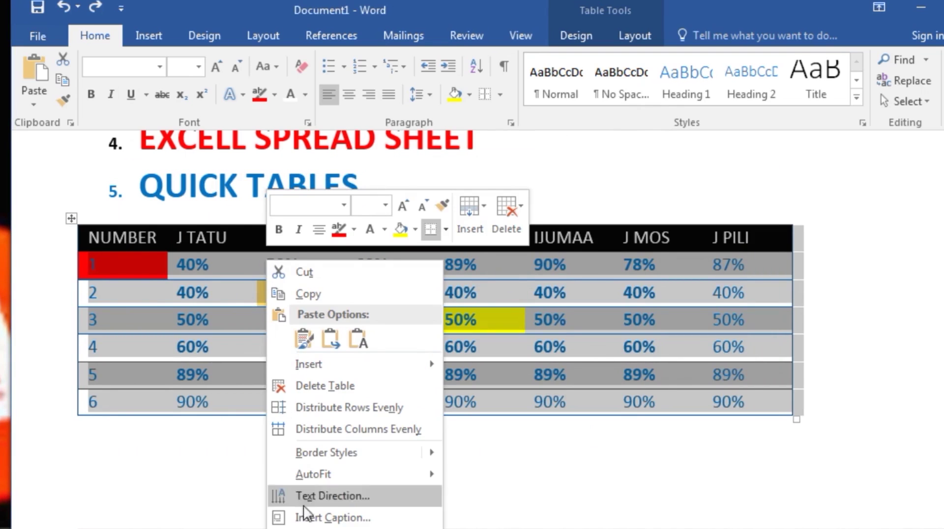
left_click(315, 528)
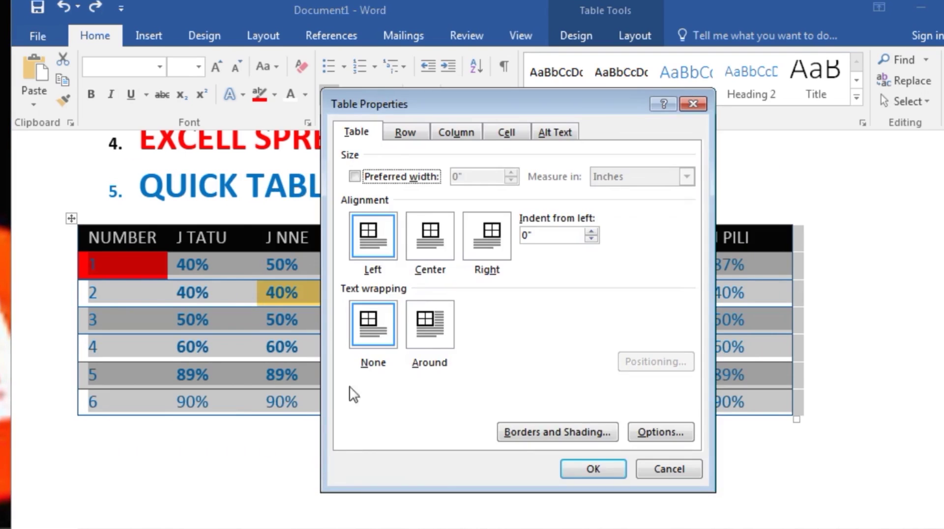
left_click_drag(398, 105, 356, 105)
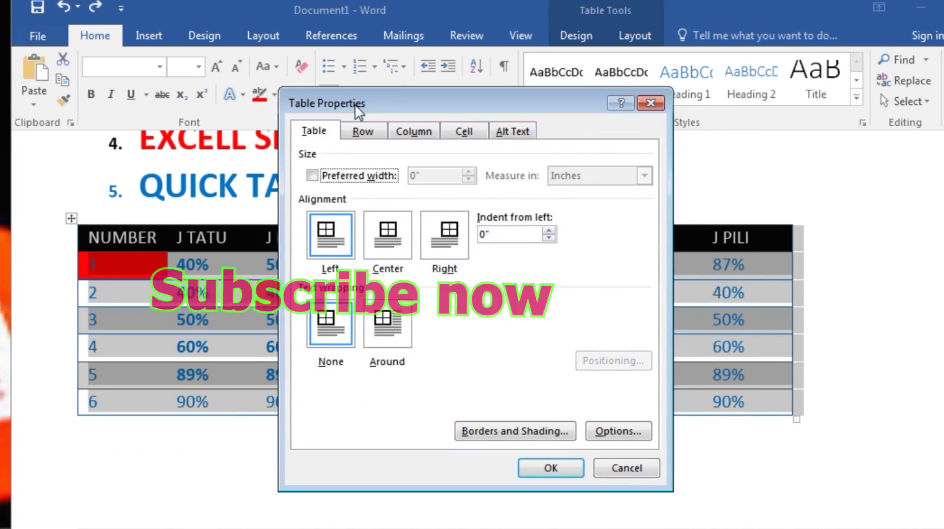
left_click(362, 130)
left_click(424, 136)
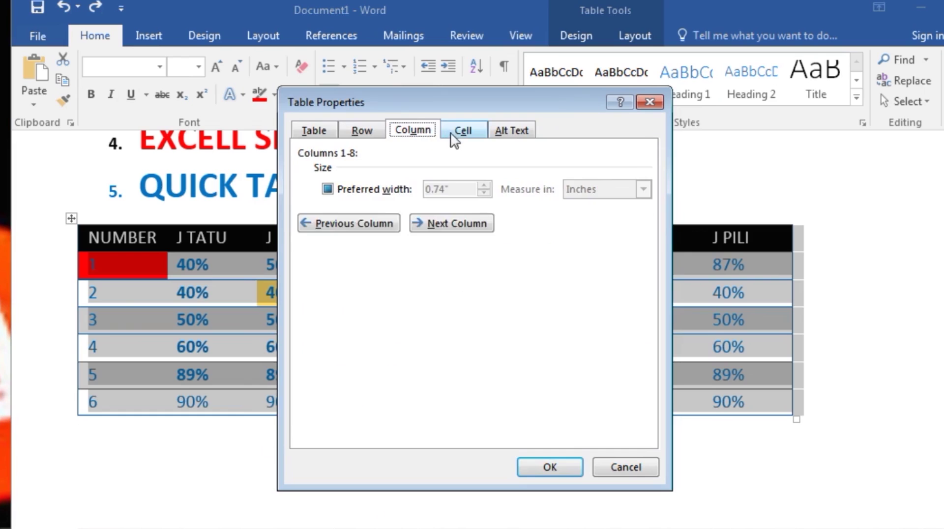
left_click(462, 134)
left_click(514, 137)
left_click(464, 136)
left_click(417, 132)
left_click(475, 131)
left_click(507, 133)
left_click(401, 134)
left_click(363, 131)
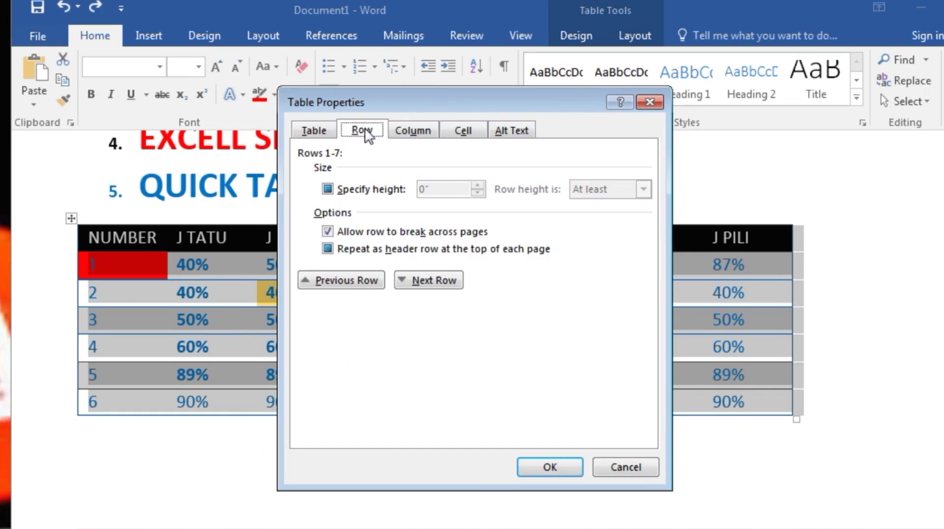
left_click(306, 131)
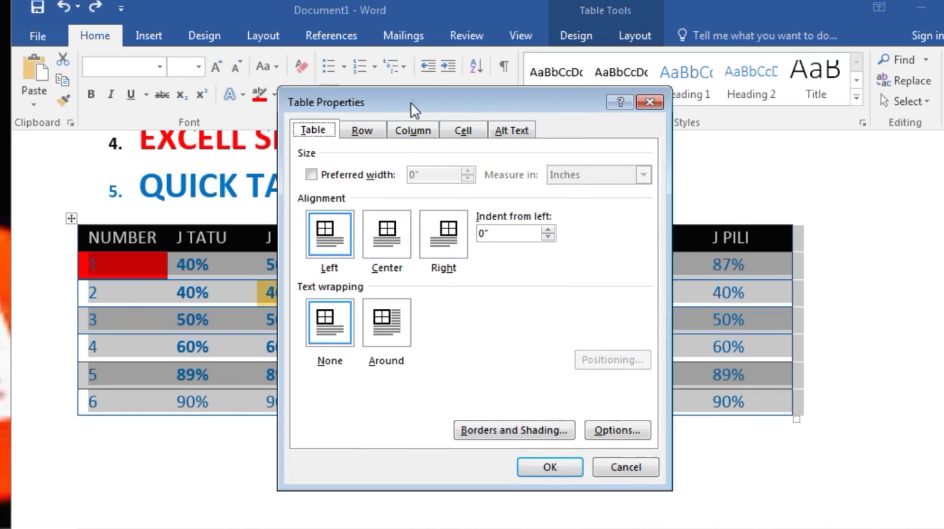
left_click_drag(409, 98, 470, 114)
left_click(557, 454)
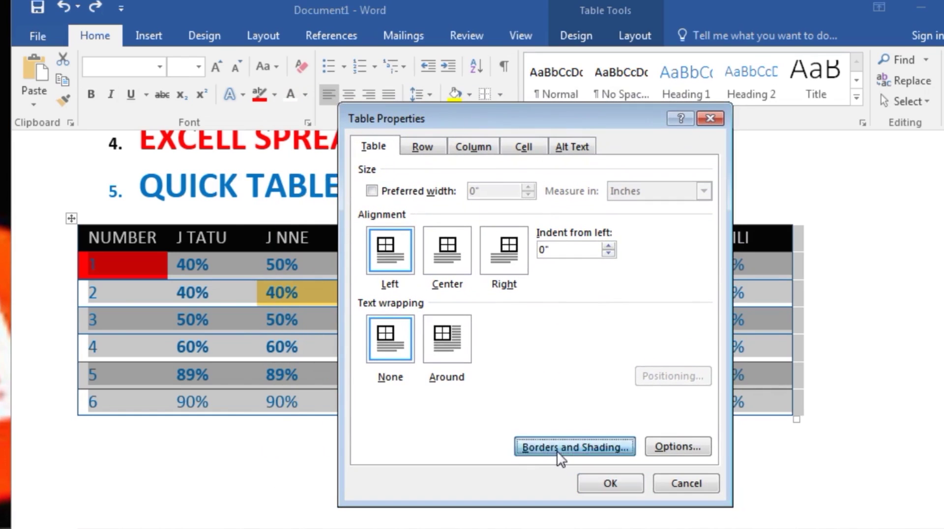
left_click_drag(515, 171, 464, 176)
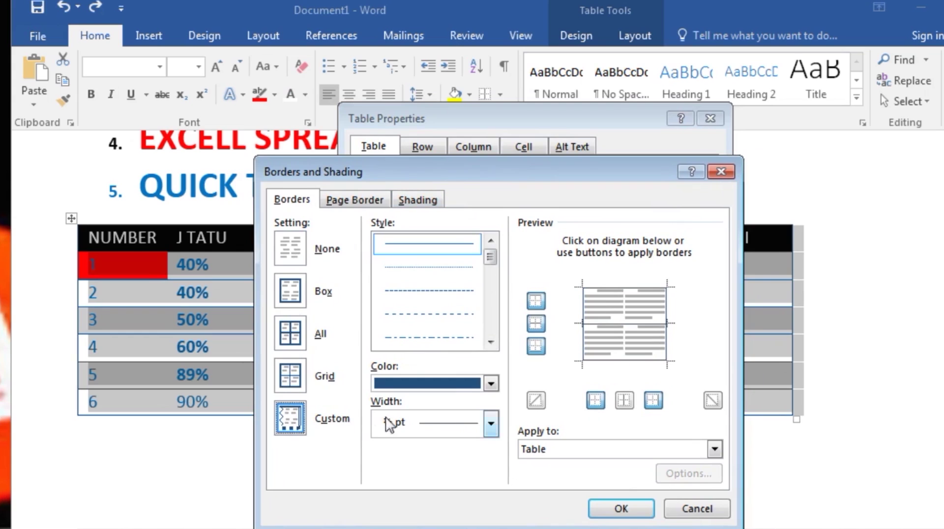
left_click(496, 388)
left_click(497, 388)
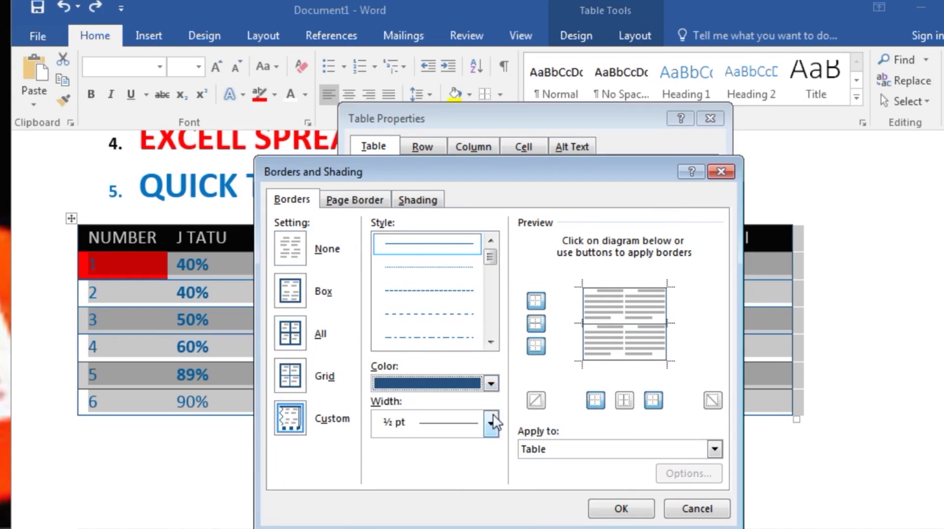
left_click(491, 422)
left_click(467, 376)
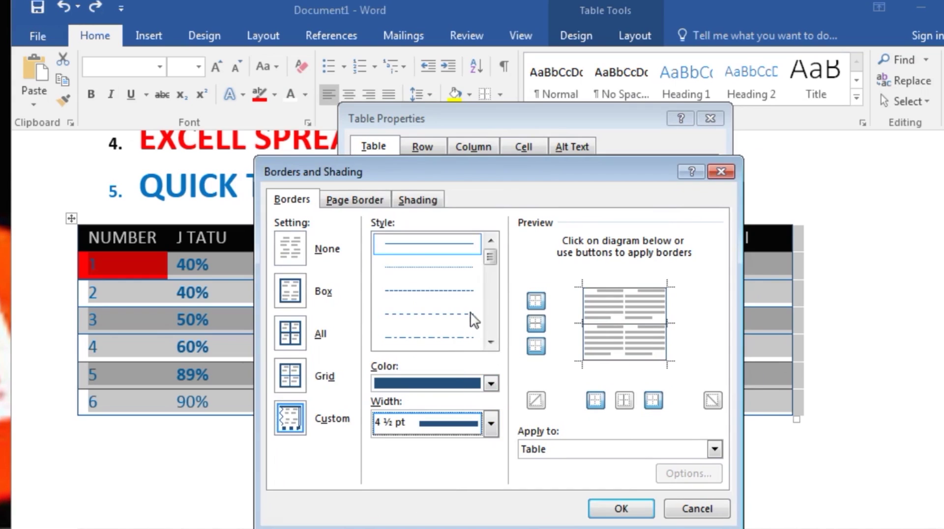
left_click(722, 174)
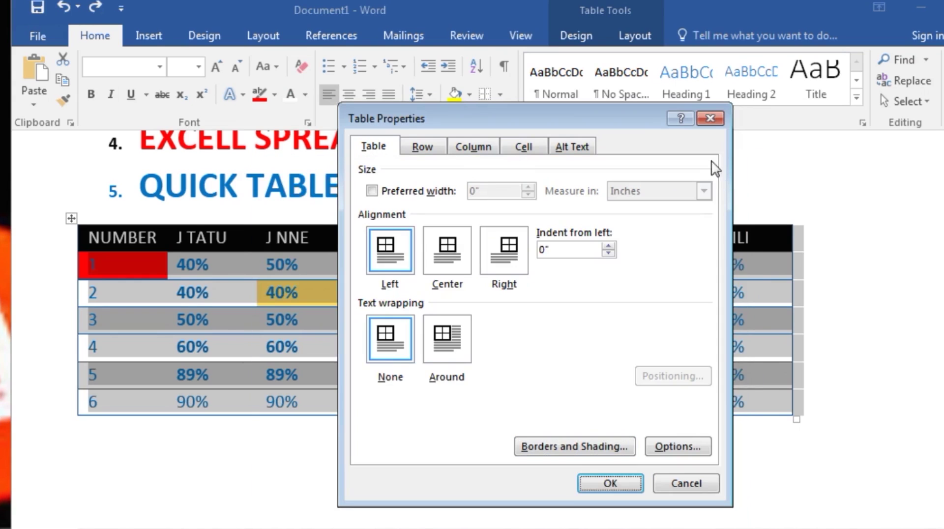
left_click(703, 119)
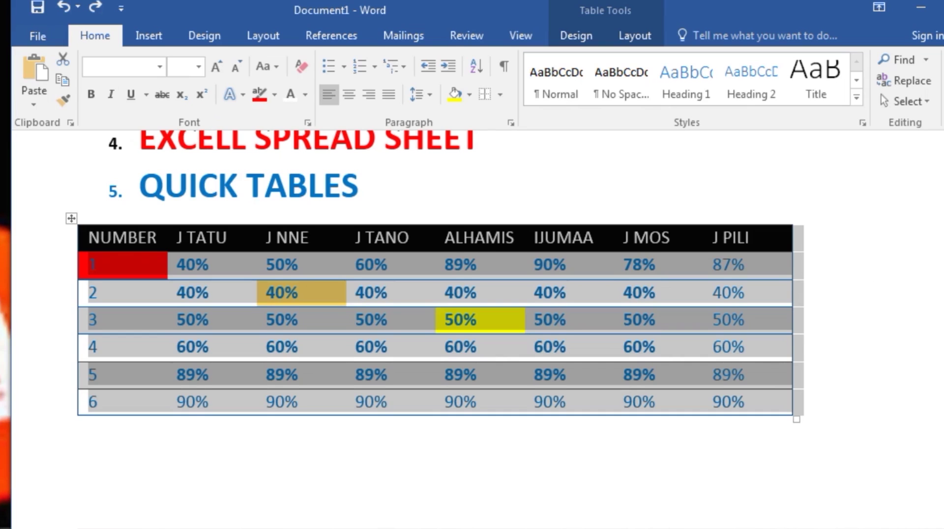
Scroll up to show the JINSI YA KUTENGENEZA TABLE title and its numbered list.
scroll(452, 345, "up", 6)
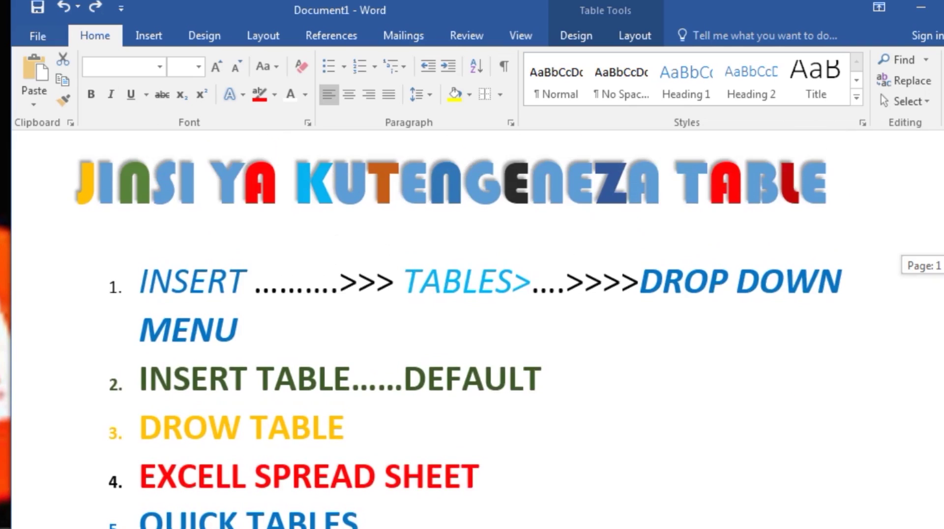
scroll(453, 344, "up", 2)
scroll(838, 229, "down", 1)
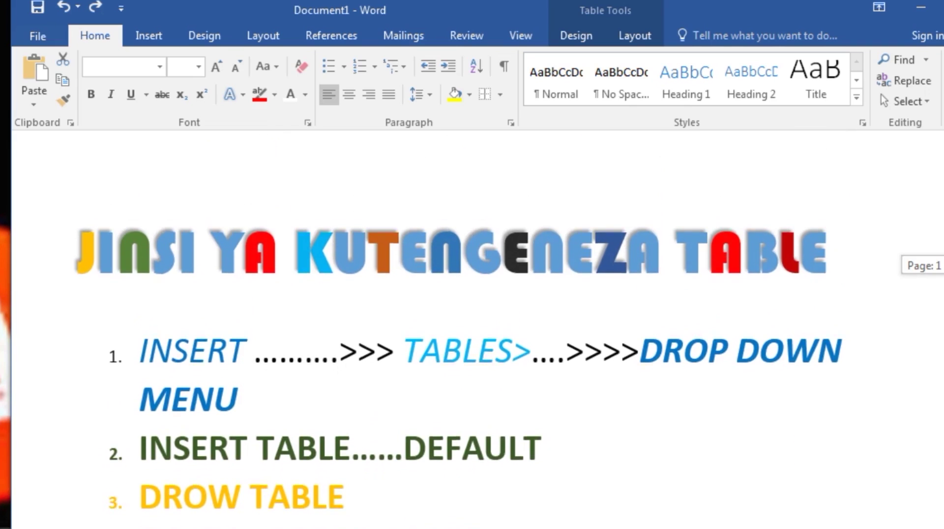